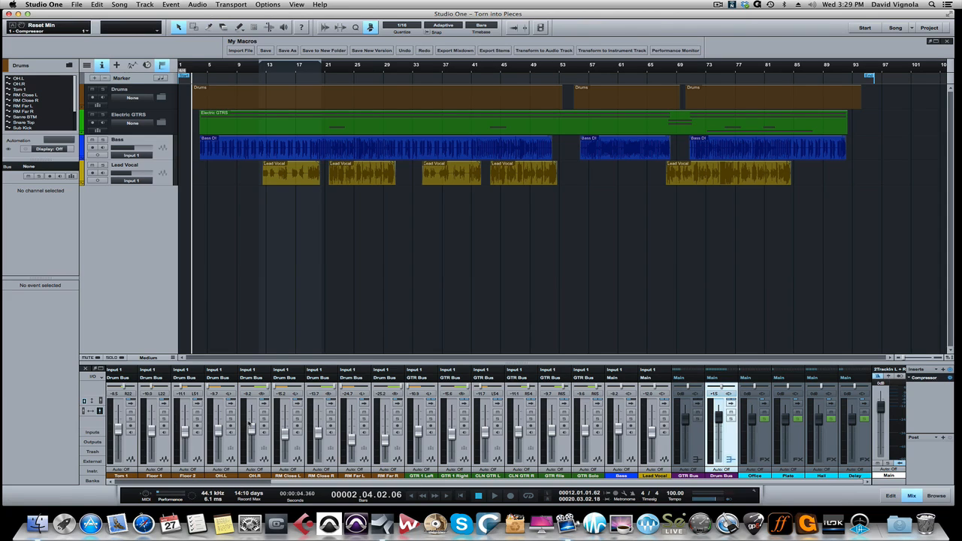
Review the drum, guitar, bass and vocal channels across the mixer.
{"action": "scroll", "coordinate": [256, 451], "scroll_direction": "left", "scroll_amount": 3}
{"action": "scroll", "coordinate": [248, 424], "scroll_direction": "left", "scroll_amount": 3}
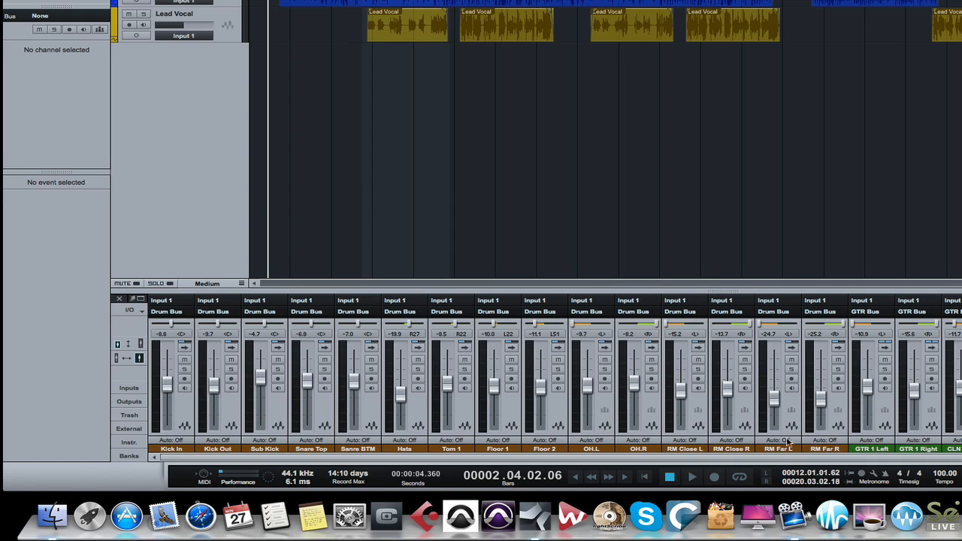
{"action": "scroll", "coordinate": [754, 448], "scroll_direction": "right", "scroll_amount": 3}
{"action": "scroll", "coordinate": [754, 447], "scroll_direction": "right", "scroll_amount": 4}
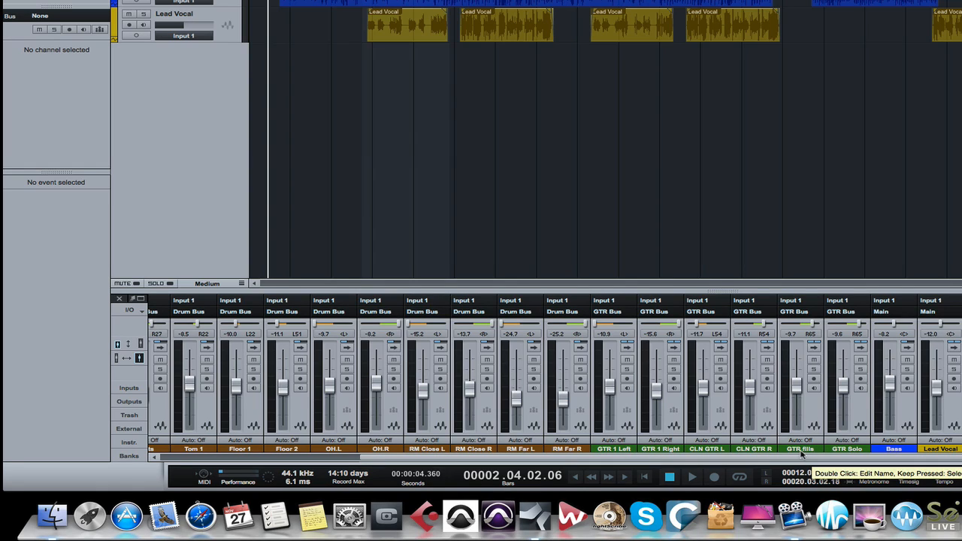
{"action": "scroll", "coordinate": [826, 422], "scroll_direction": "right", "scroll_amount": 1}
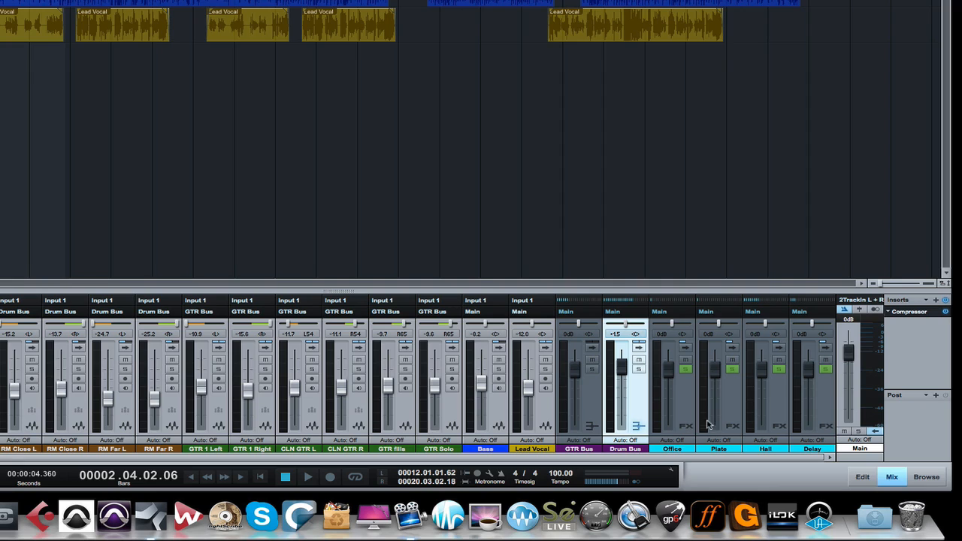
Go through the Office, Plate, Hall and Delay effects channels, finishing with Delay selected.
{"action": "left_click", "coordinate": [684, 415]}
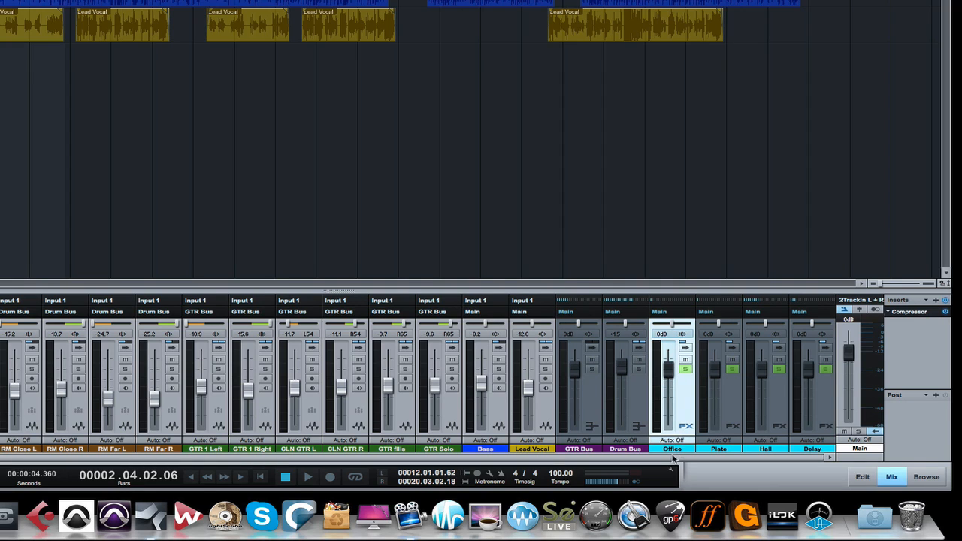
{"action": "left_click", "coordinate": [730, 408]}
{"action": "left_click", "coordinate": [770, 407]}
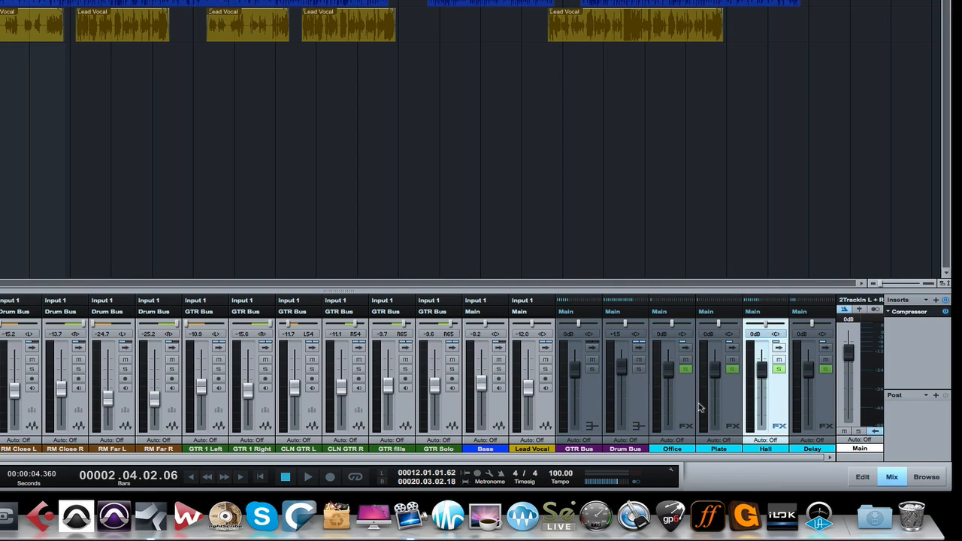
{"action": "left_click", "coordinate": [690, 410]}
{"action": "left_click", "coordinate": [723, 410]}
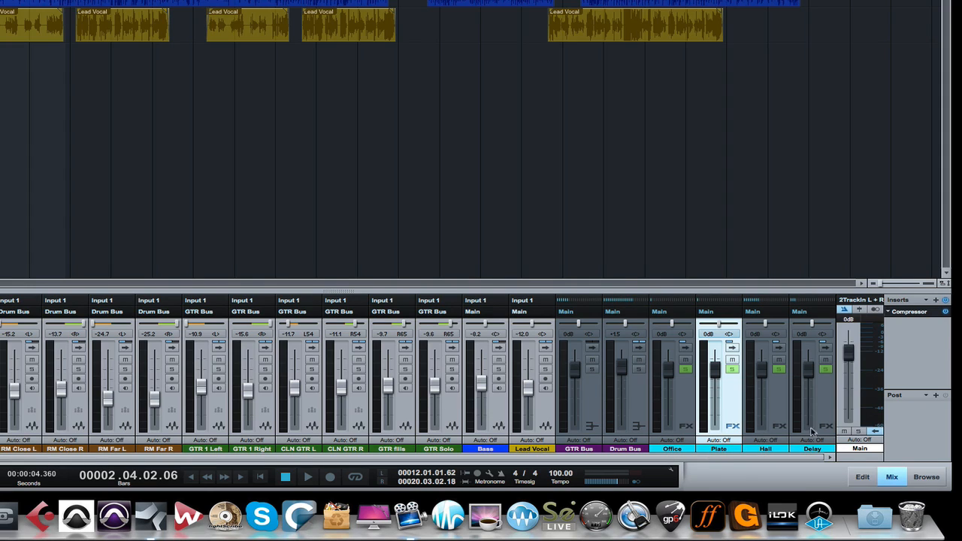
{"action": "left_click", "coordinate": [828, 407]}
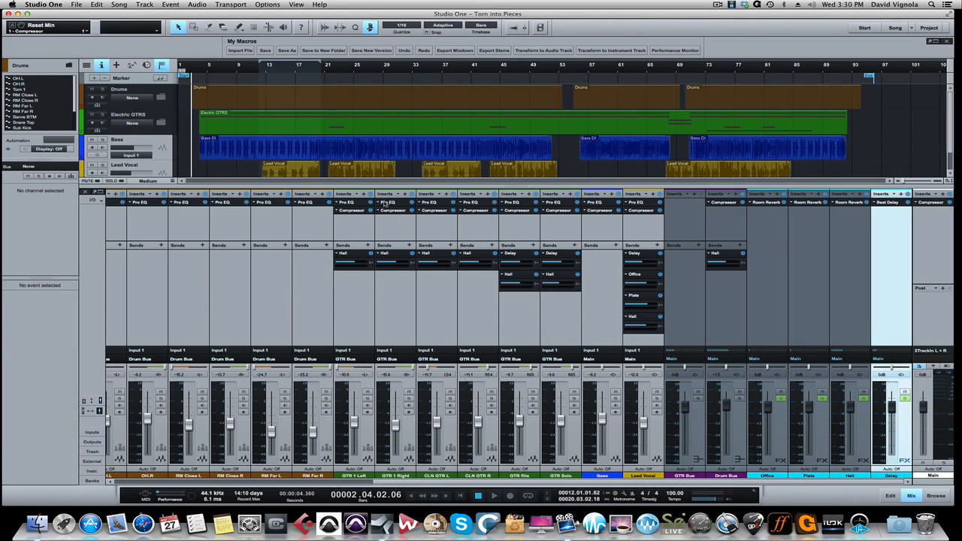
Examine the inserts and sends of all channels in the expanded mixer, then return it to the small view.
{"action": "scroll", "coordinate": [380, 232], "scroll_direction": "left", "scroll_amount": 10}
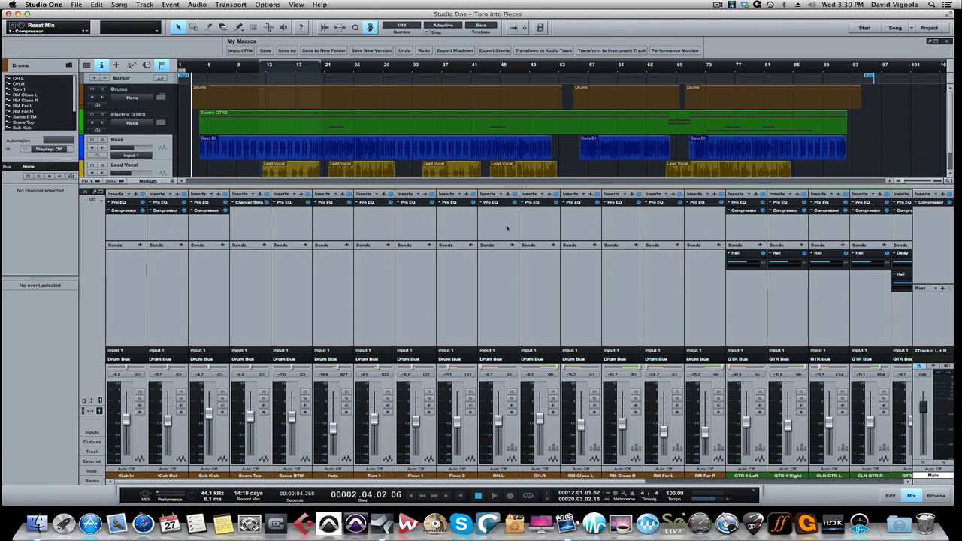
{"action": "scroll", "coordinate": [274, 235], "scroll_direction": "right", "scroll_amount": 10}
{"action": "scroll", "coordinate": [278, 235], "scroll_direction": "right", "scroll_amount": 3}
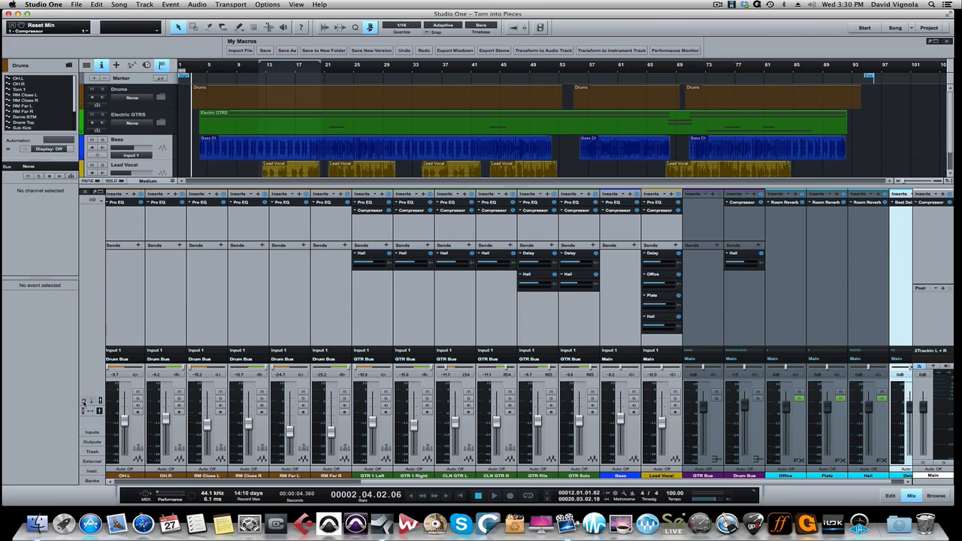
{"action": "left_click", "coordinate": [84, 401]}
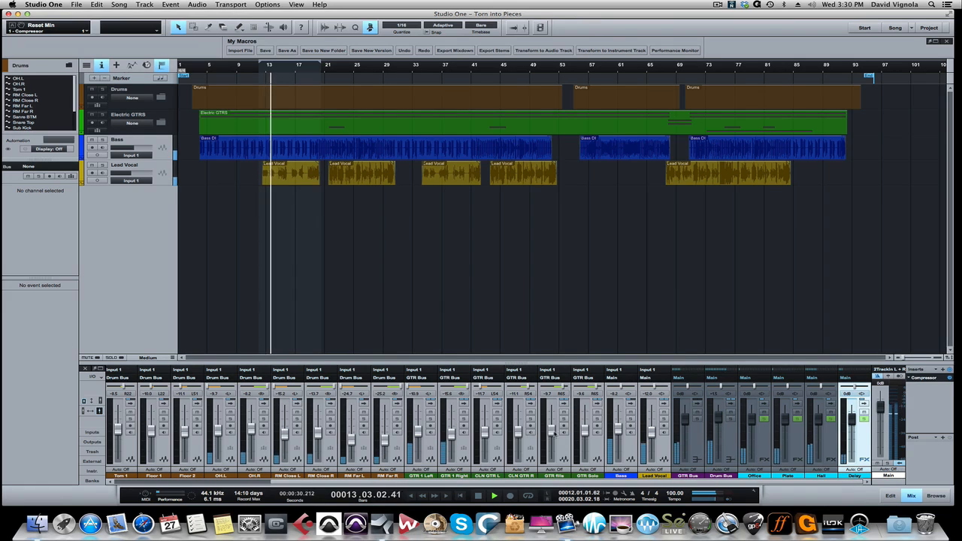
Listen to the full mix with the Lead Vocal channel selected, then stop and return the playhead to the song start.
{"action": "left_click", "coordinate": [655, 447]}
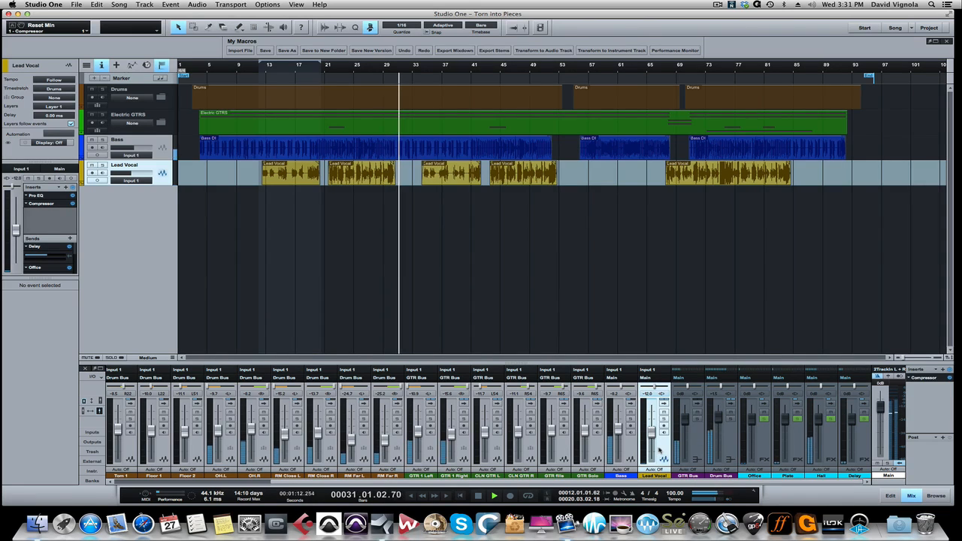
{"action": "key", "text": "space"}
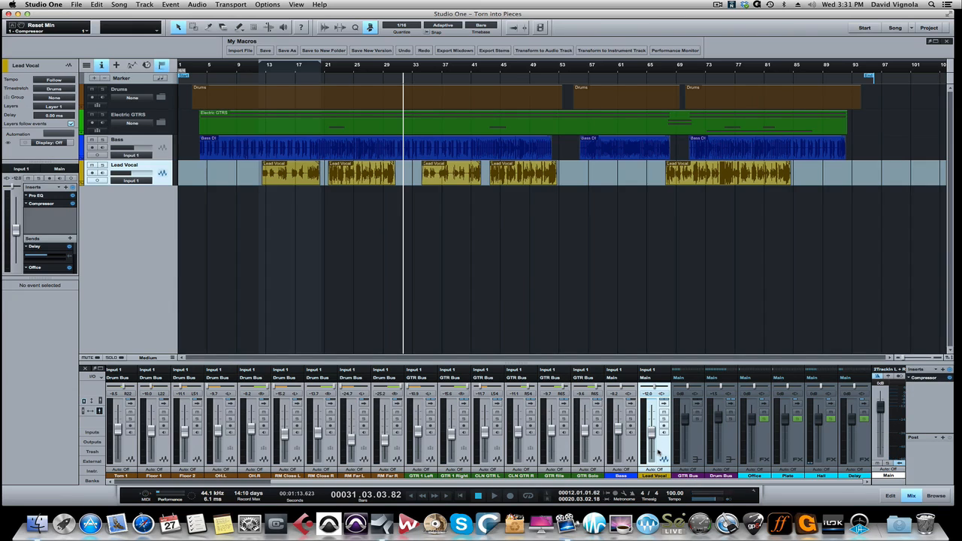
{"action": "mouse_move", "coordinate": [647, 455]}
{"action": "key", "text": "Home"}
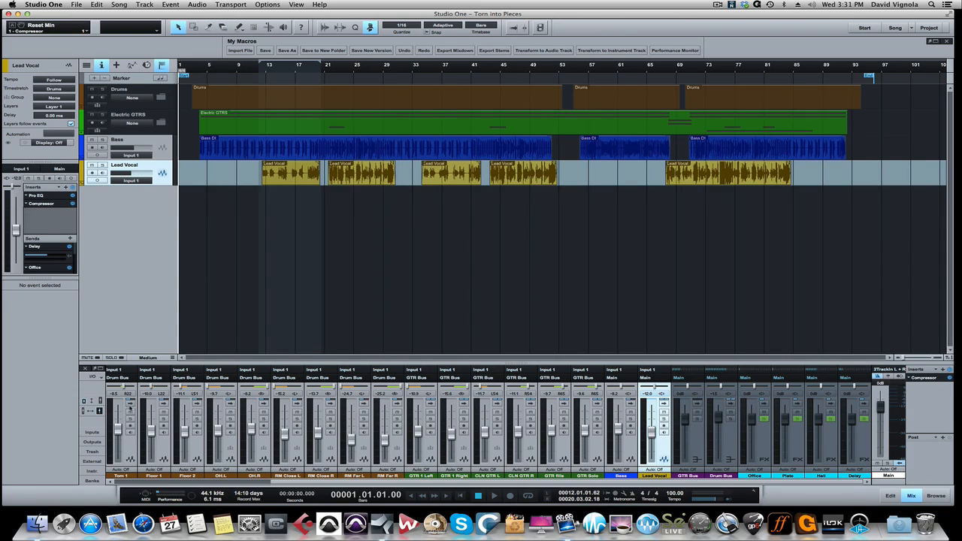
Expand the Kick In channel to show its inserts and sends, and open the Drums folder track.
{"action": "scroll", "coordinate": [321, 403], "scroll_direction": "left", "scroll_amount": 6}
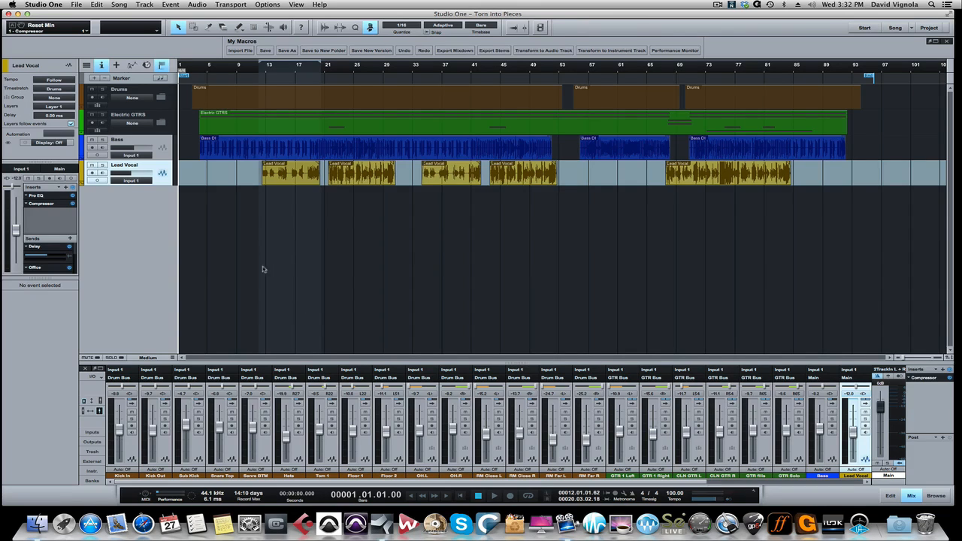
{"action": "left_click", "coordinate": [130, 406]}
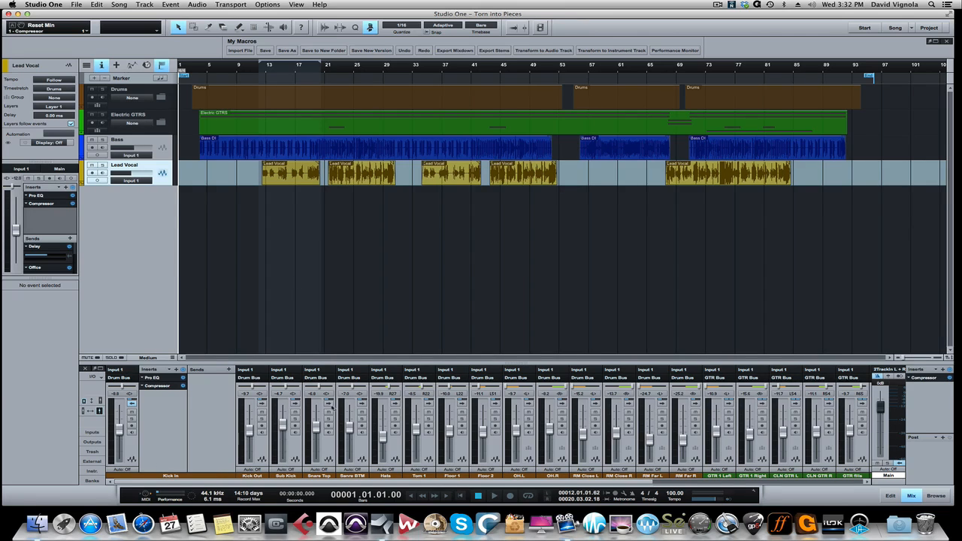
{"action": "left_click", "coordinate": [163, 97]}
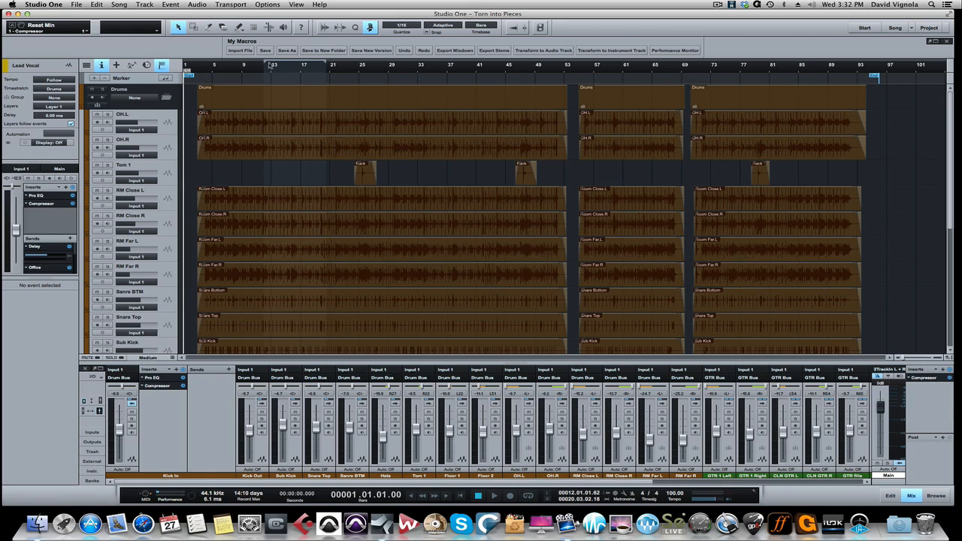
Set the loop range from about bar 9 to bar 30 and play the Kick In channel soloed.
{"action": "left_click", "coordinate": [248, 65]}
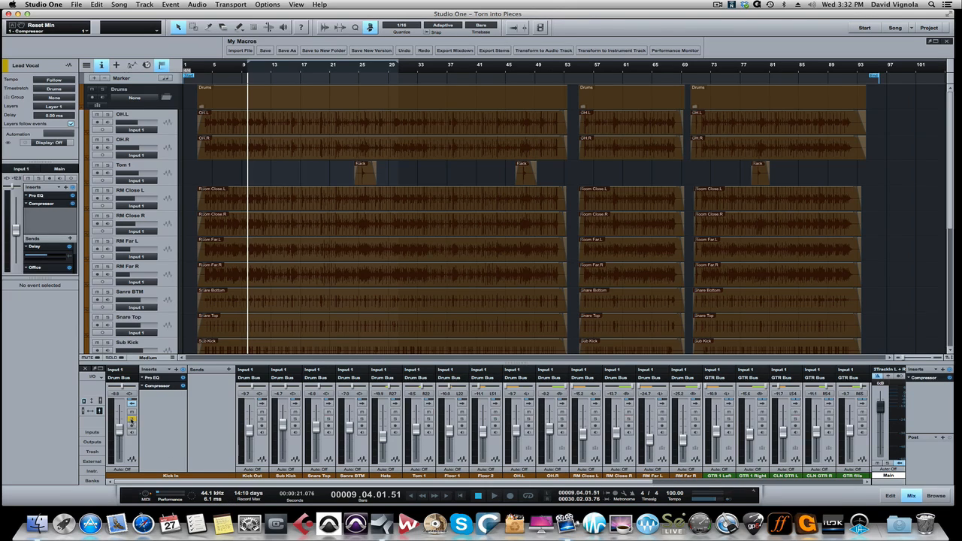
{"action": "left_click", "coordinate": [131, 419]}
{"action": "key", "text": "space"}
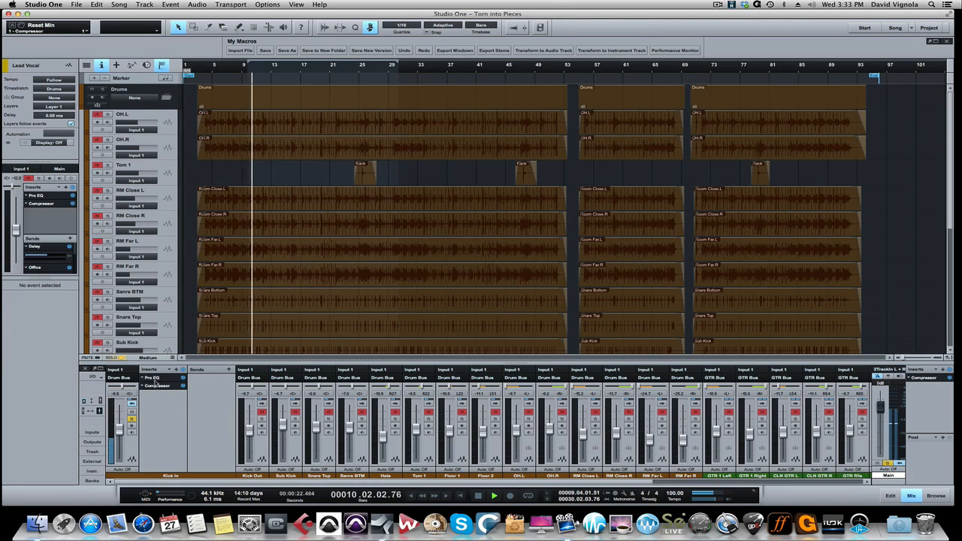
Inspect the Pro EQ on the Kick In channel with playback stopped, then close it and resume playback.
{"action": "left_click", "coordinate": [152, 378]}
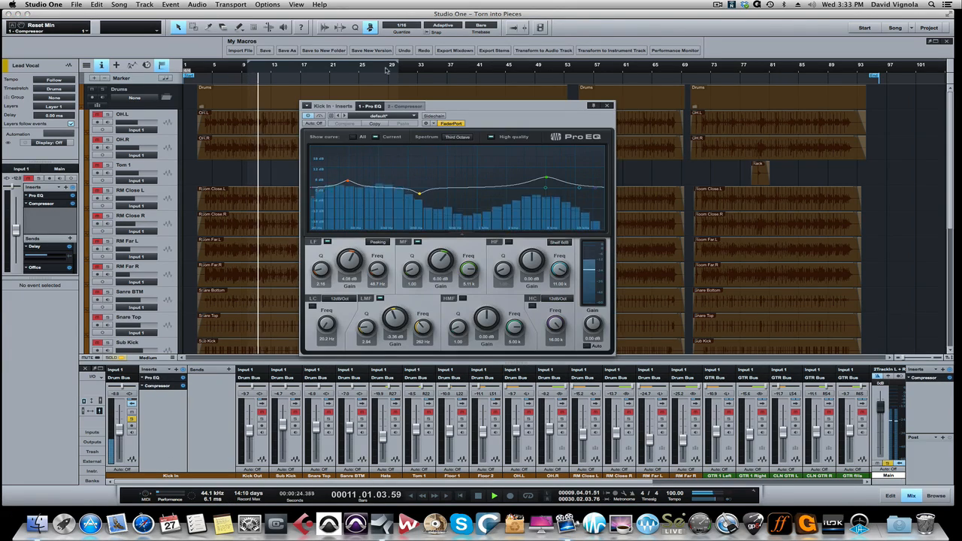
{"action": "key", "text": "space"}
{"action": "left_click_drag", "start_coordinate": [469, 104], "coordinate": [437, 102]}
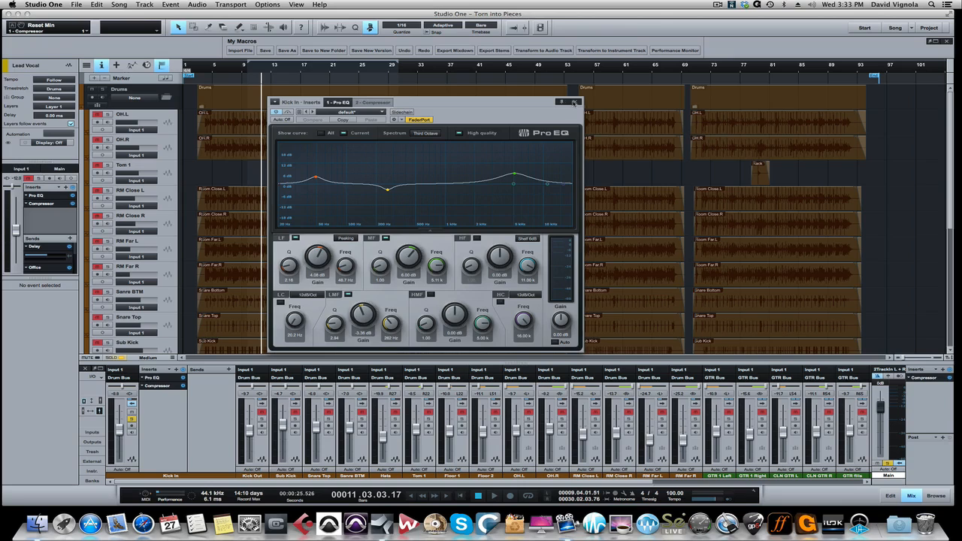
{"action": "left_click", "coordinate": [576, 102]}
{"action": "key", "text": "space"}
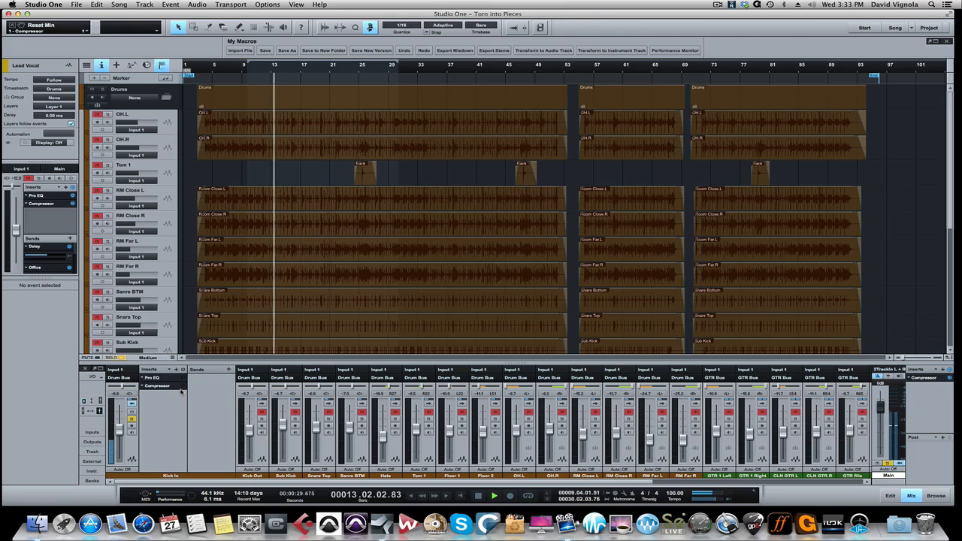
Expand the Drum Bus channel to show its inserts and sends, then return to Kick In and stop playback.
{"action": "scroll", "coordinate": [450, 440], "scroll_direction": "right", "scroll_amount": 9}
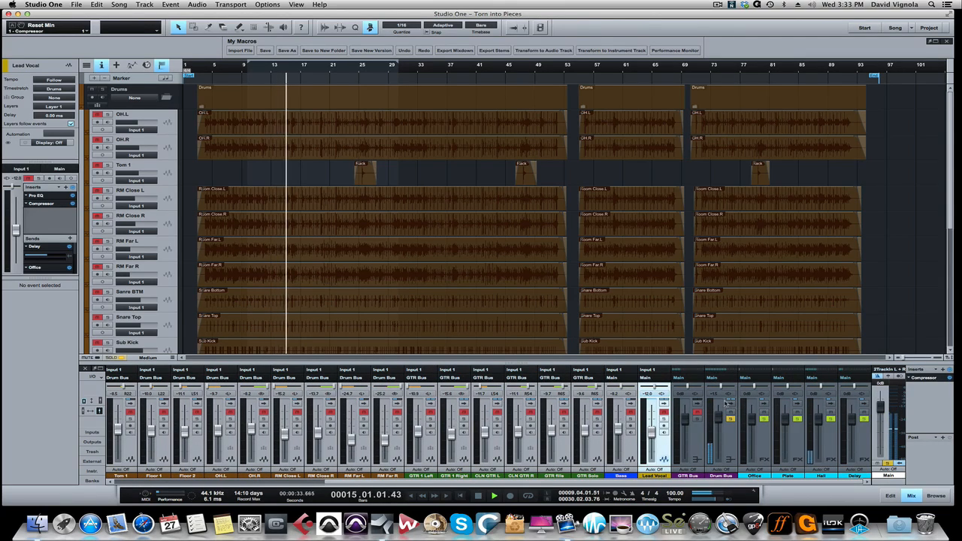
{"action": "left_click", "coordinate": [732, 406]}
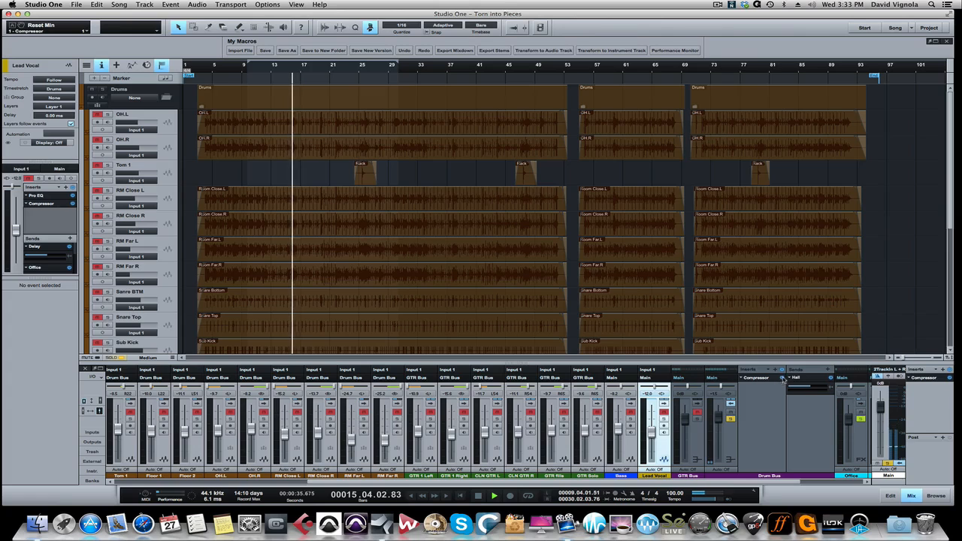
{"action": "scroll", "coordinate": [411, 406], "scroll_direction": "left", "scroll_amount": 5}
{"action": "scroll", "coordinate": [413, 407], "scroll_direction": "left", "scroll_amount": 5}
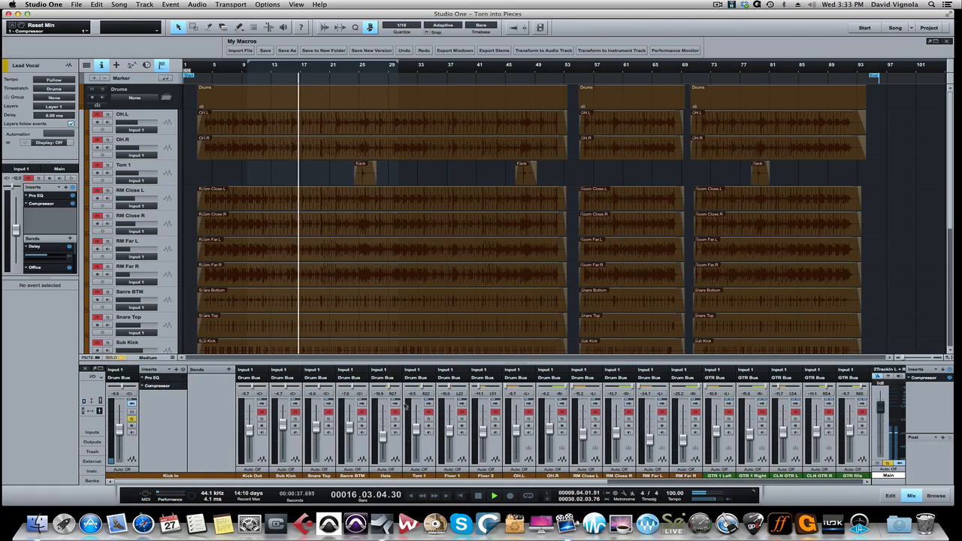
{"action": "key", "text": "space"}
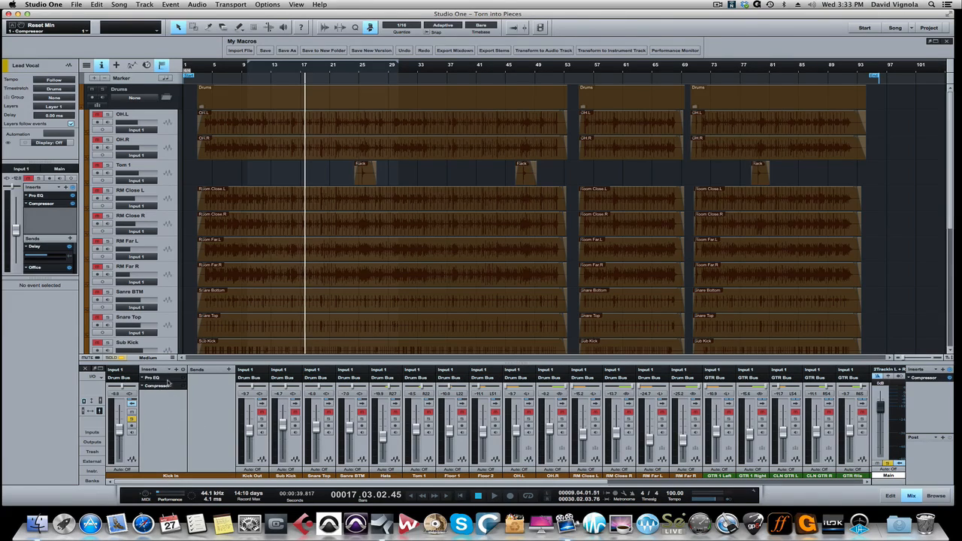
Open the Kick In Pro EQ and compare the sound with the EQ bypassed and active, then stop playback.
{"action": "left_click", "coordinate": [167, 379]}
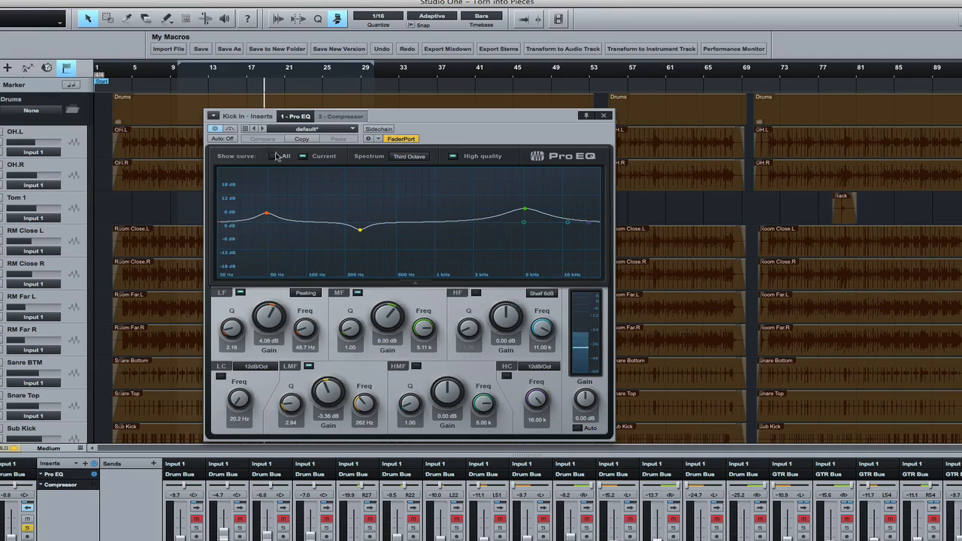
{"action": "left_click", "coordinate": [230, 129]}
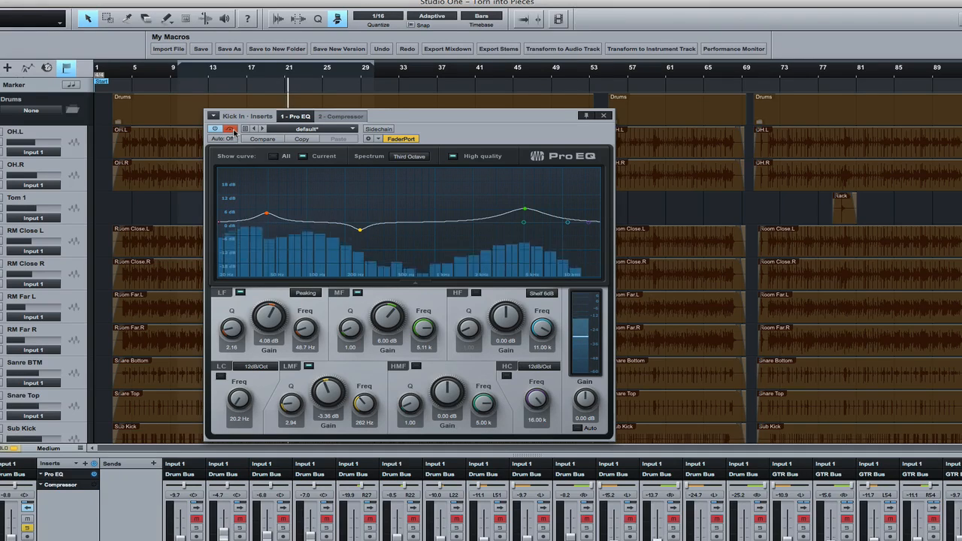
{"action": "left_click", "coordinate": [230, 129]}
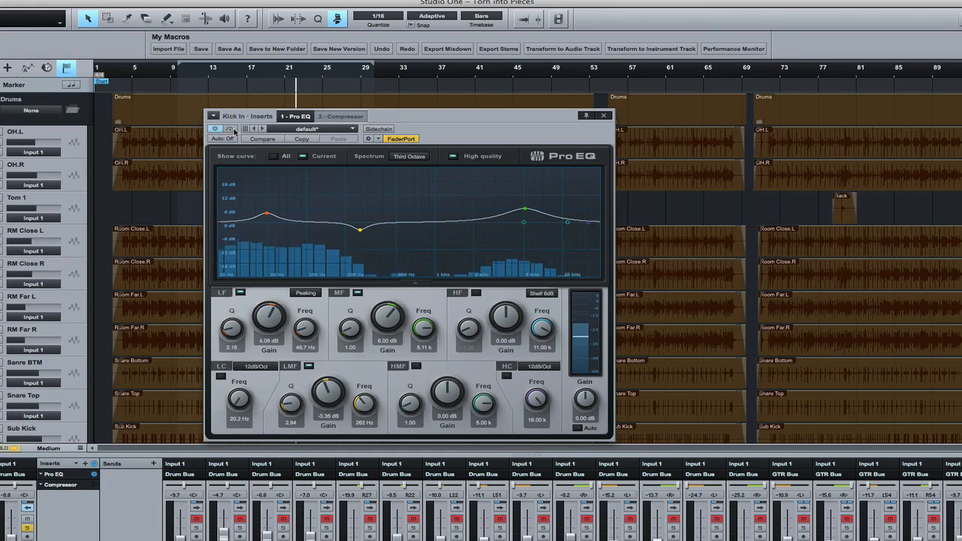
{"action": "key", "text": "space"}
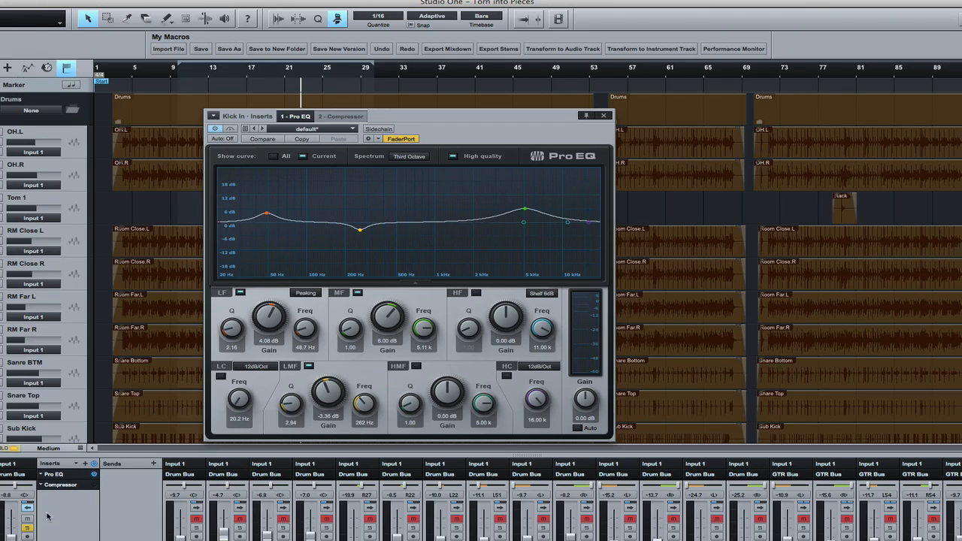
Open the Kick In Compressor and compare the kick with the compression bypassed and active, leaving it active.
{"action": "left_click", "coordinate": [62, 486]}
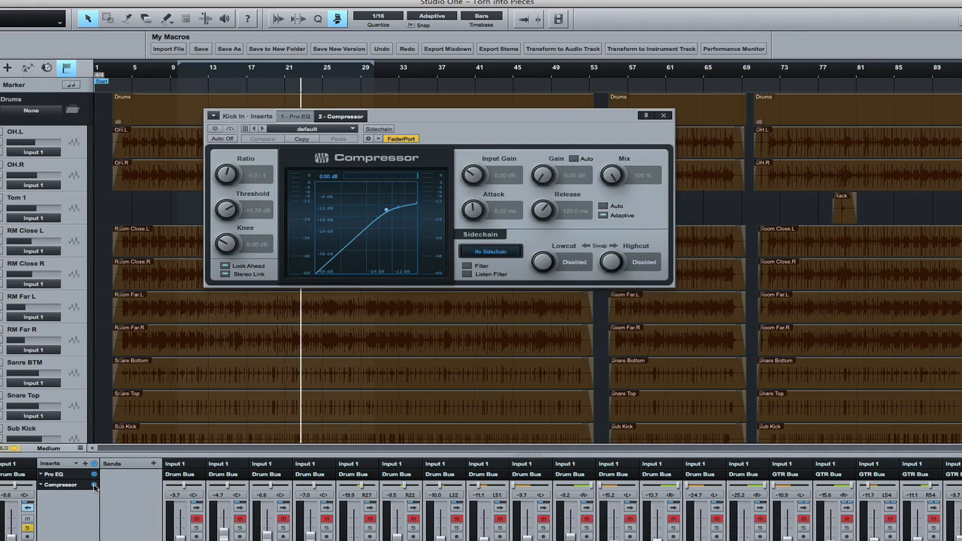
{"action": "left_click_drag", "start_coordinate": [434, 123], "coordinate": [414, 156]}
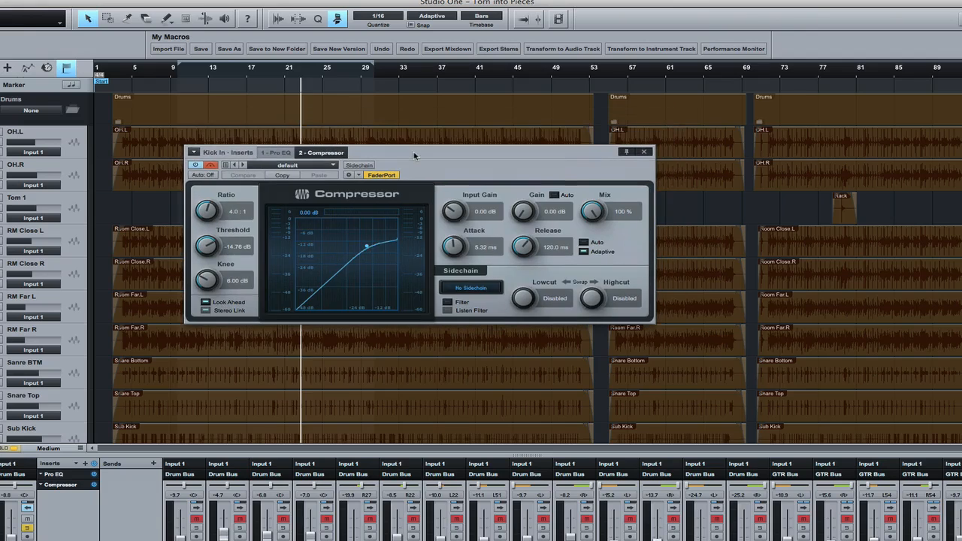
{"action": "left_click", "coordinate": [211, 166]}
{"action": "left_click", "coordinate": [211, 166]}
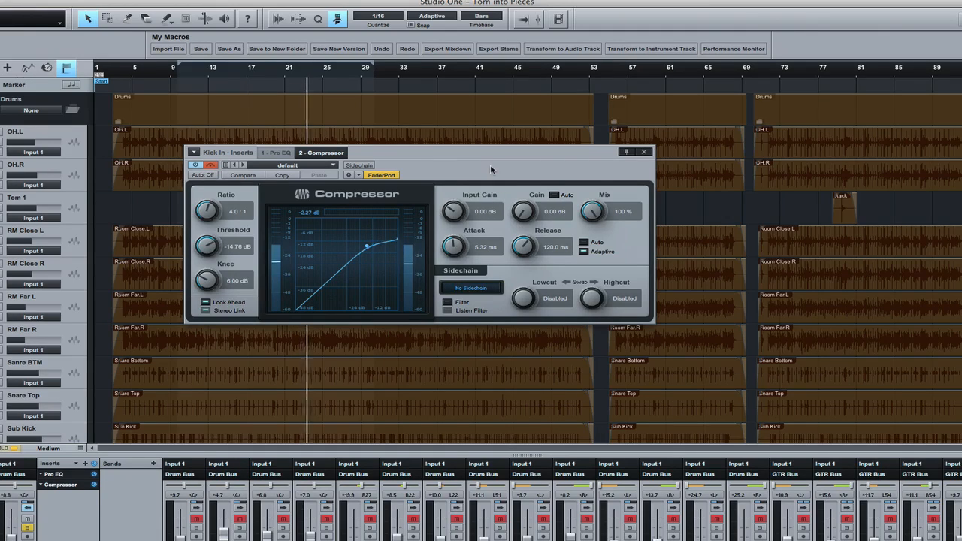
{"action": "left_click", "coordinate": [212, 166]}
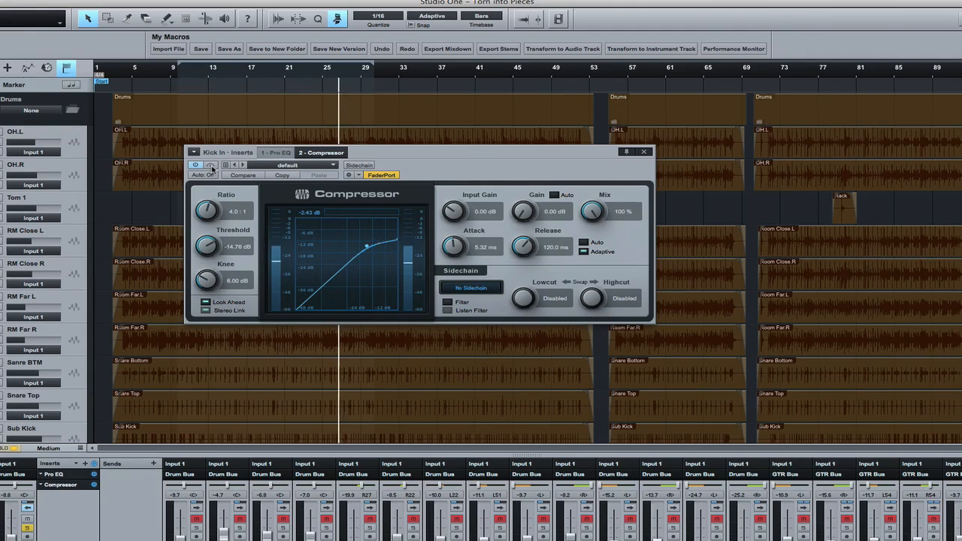
{"action": "left_click", "coordinate": [211, 166]}
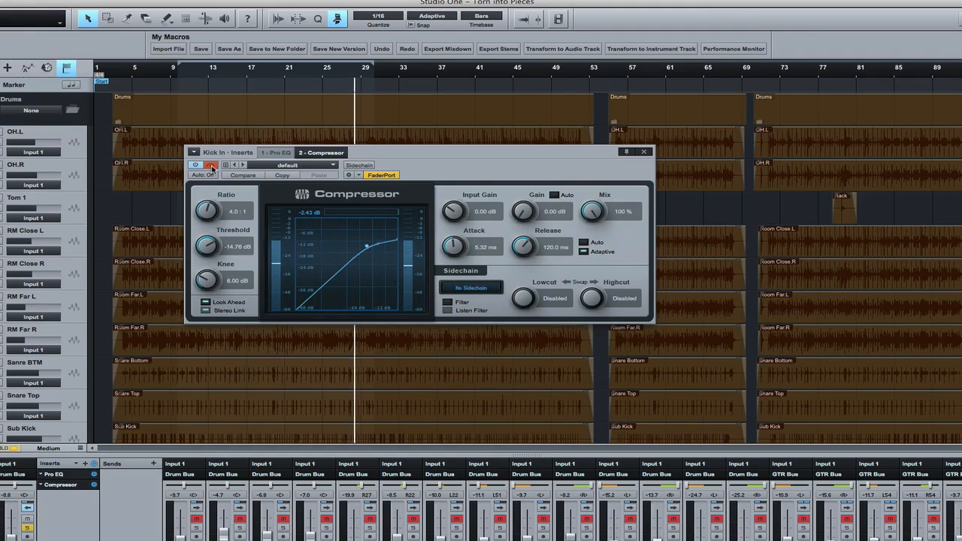
{"action": "left_click", "coordinate": [211, 166]}
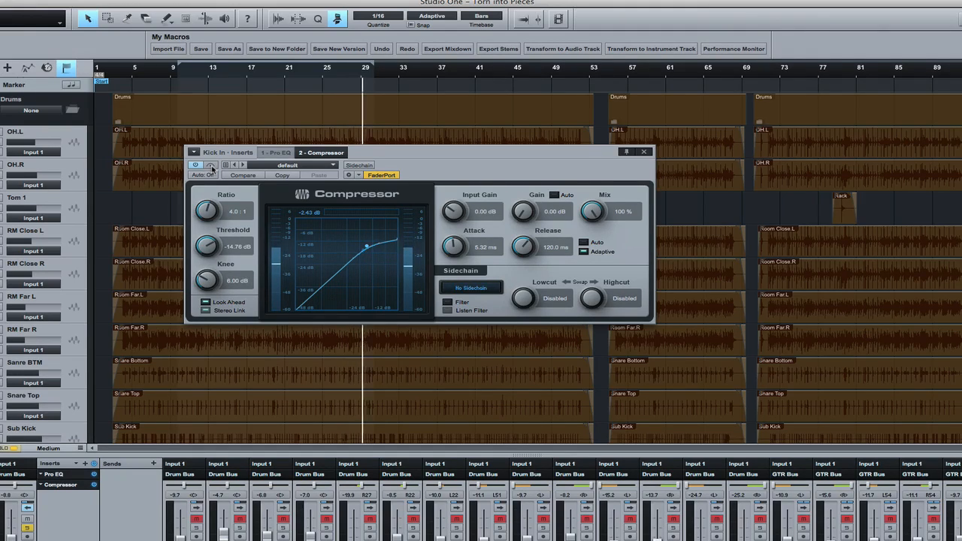
Stop playback and set the Kick In compressor's makeup gain to 2.43 dB.
{"action": "key", "text": "space"}
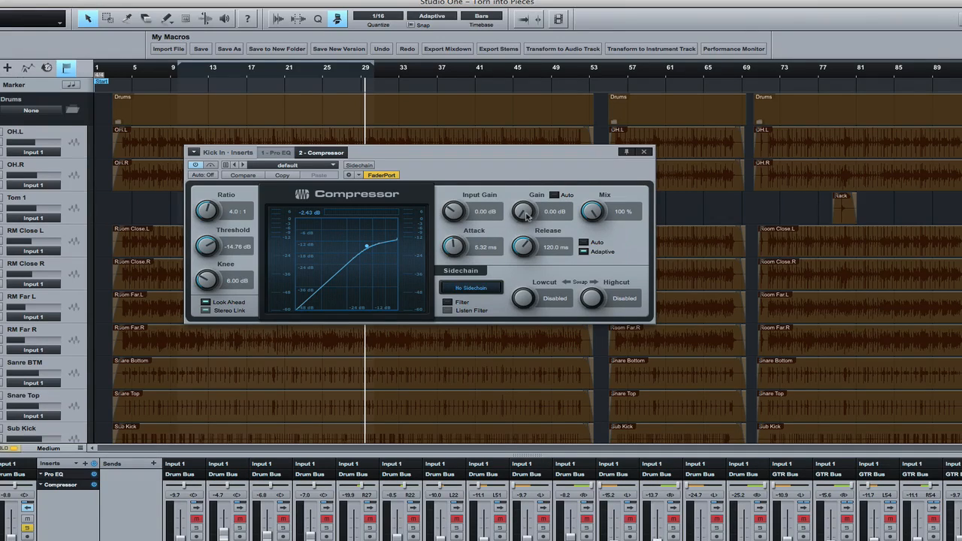
{"action": "left_click", "coordinate": [556, 213]}
{"action": "type", "text": "2"}
{"action": "key", "text": "Return"}
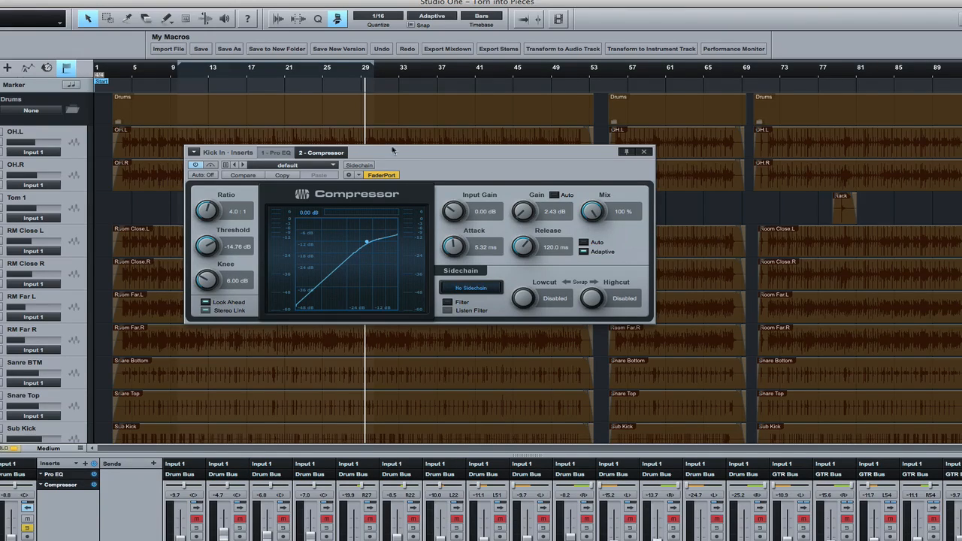
Resume playback and compare the Kick In sound with the gain-compensated compressor bypassed and active.
{"action": "key", "text": "space"}
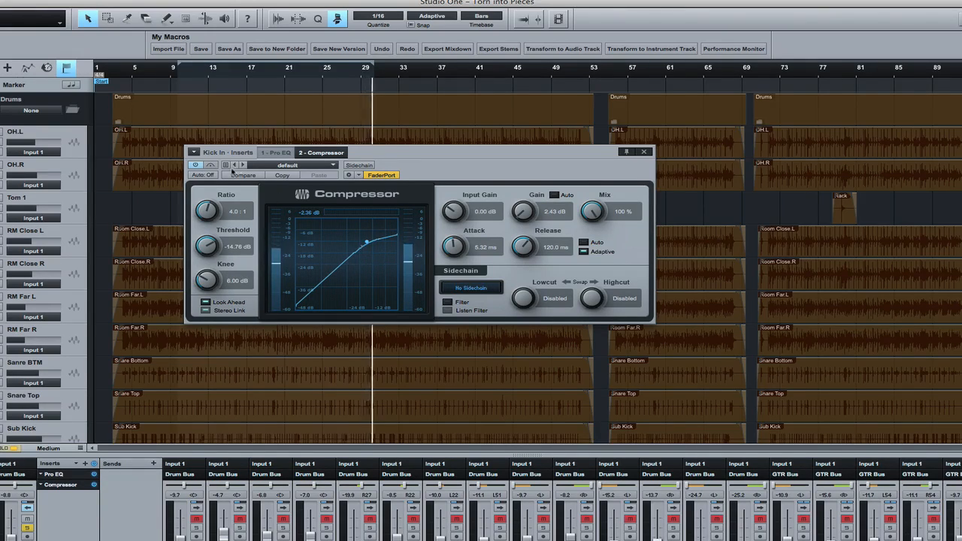
{"action": "left_click", "coordinate": [212, 164]}
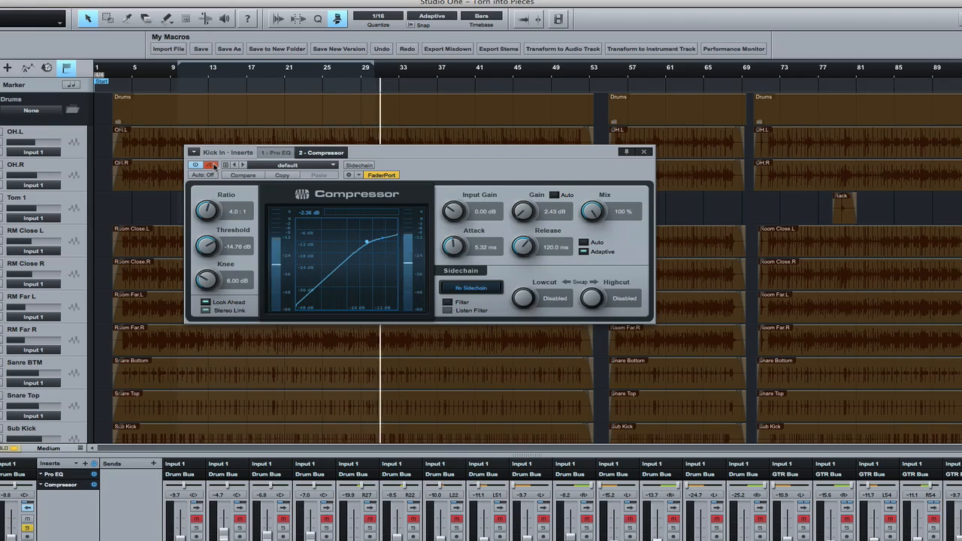
{"action": "left_click", "coordinate": [213, 166]}
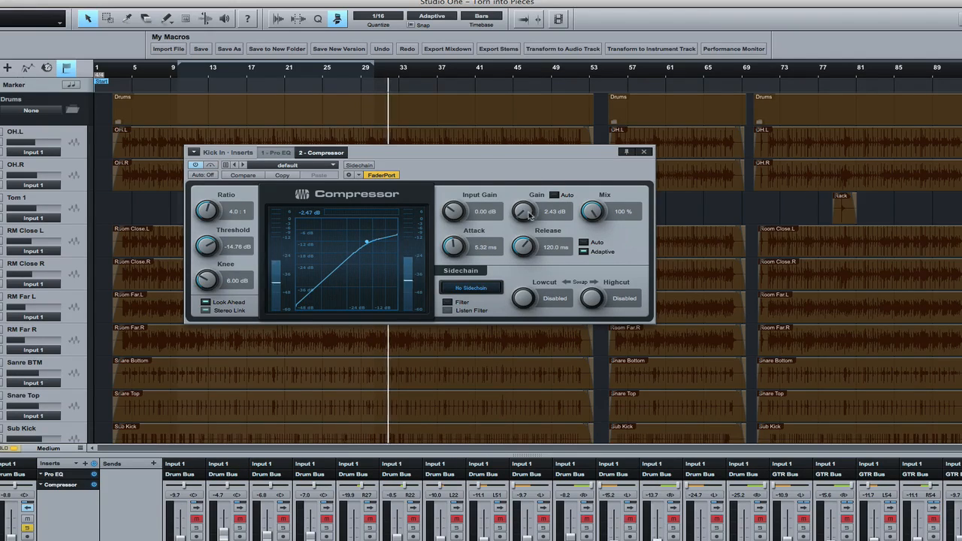
Raise the Kick In compressor's gain to about 3.39 dB, recheck it against bypass, and close the compressor.
{"action": "left_click_drag", "start_coordinate": [530, 216], "coordinate": [517, 209]}
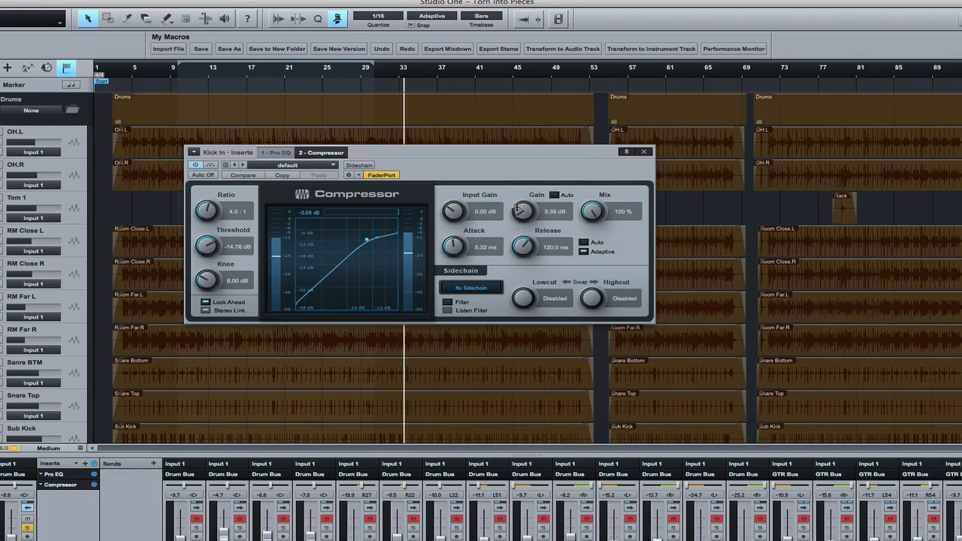
{"action": "left_click", "coordinate": [211, 165]}
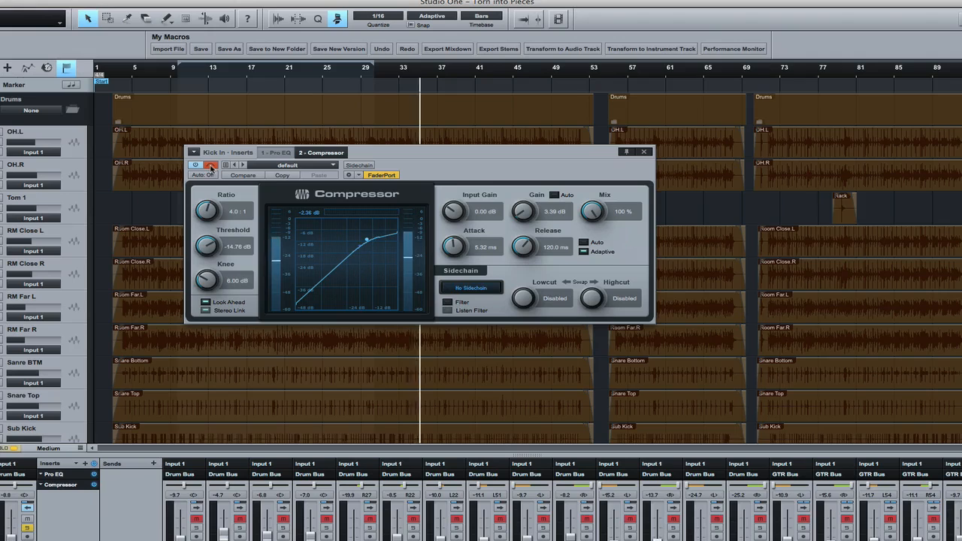
{"action": "left_click", "coordinate": [212, 166]}
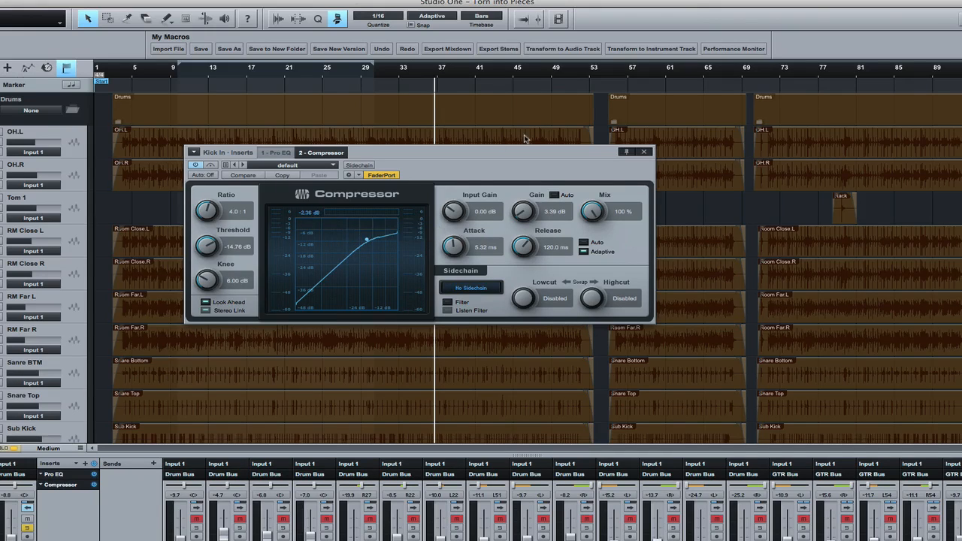
{"action": "left_click", "coordinate": [646, 154]}
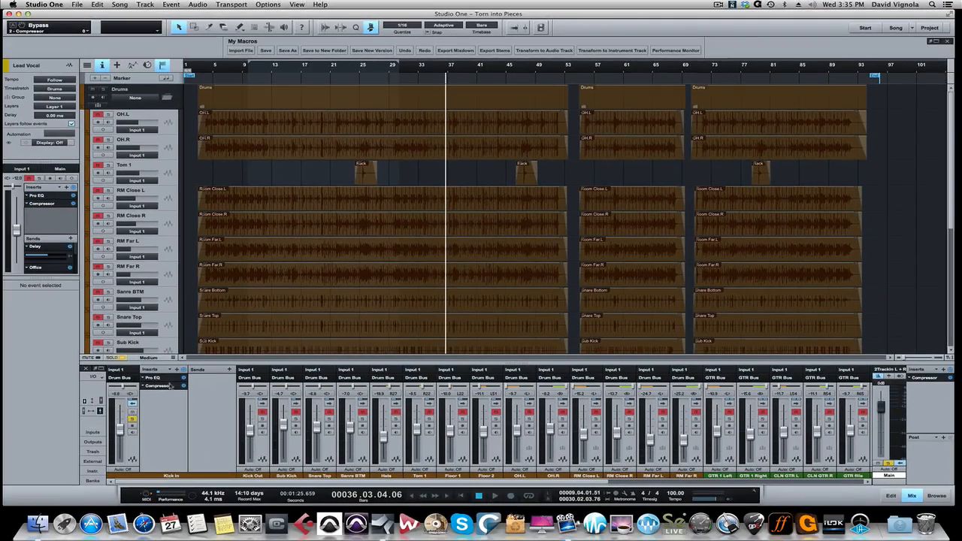
Solo and expand Kick Out alongside Kick In, and balance their faders at about -6.5 dB and -10 dB respectively.
{"action": "left_click", "coordinate": [132, 403]}
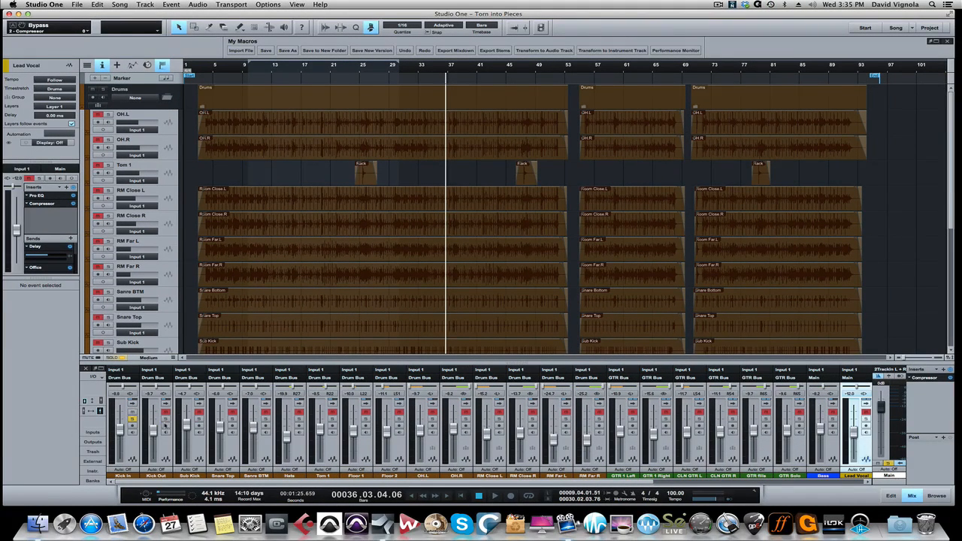
{"action": "left_click", "coordinate": [166, 420]}
{"action": "left_click", "coordinate": [165, 403]}
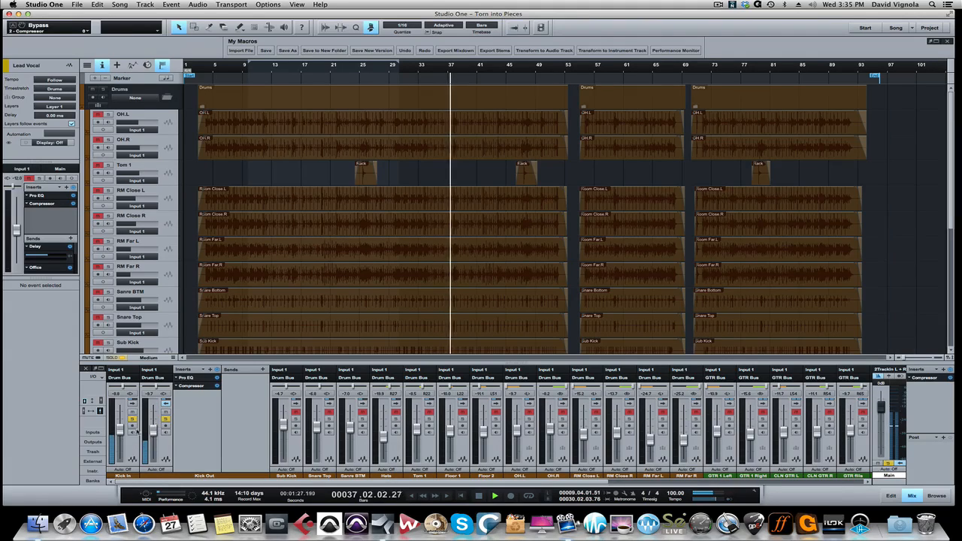
{"action": "left_click_drag", "start_coordinate": [152, 434], "coordinate": [118, 435]}
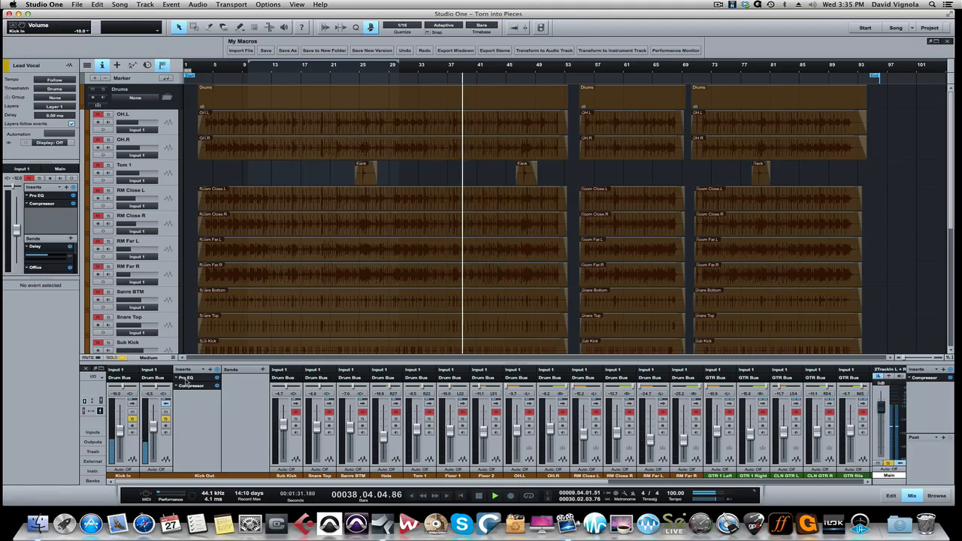
Open the Kick Out Pro EQ and compare the kick with the EQ switched off and on, then stop playback.
{"action": "left_click", "coordinate": [186, 379]}
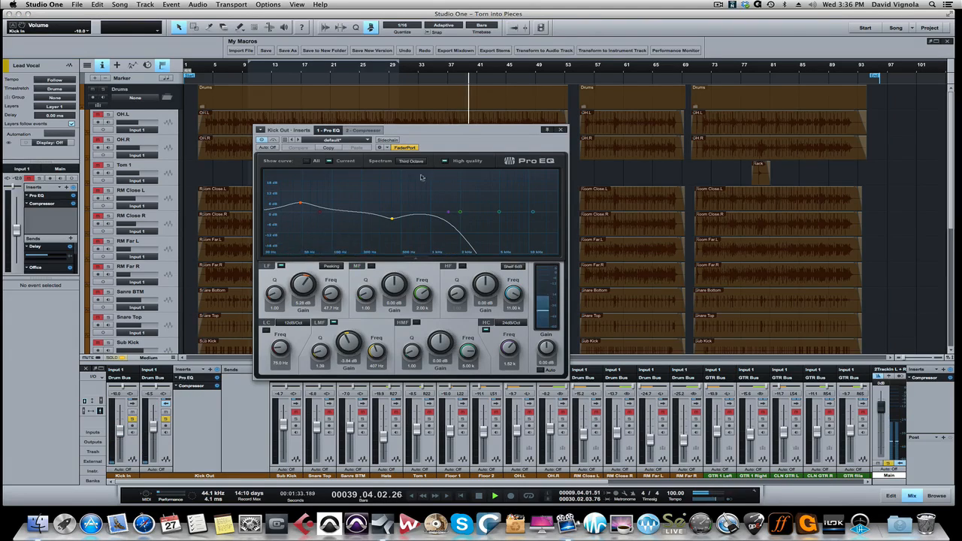
{"action": "key", "text": "space"}
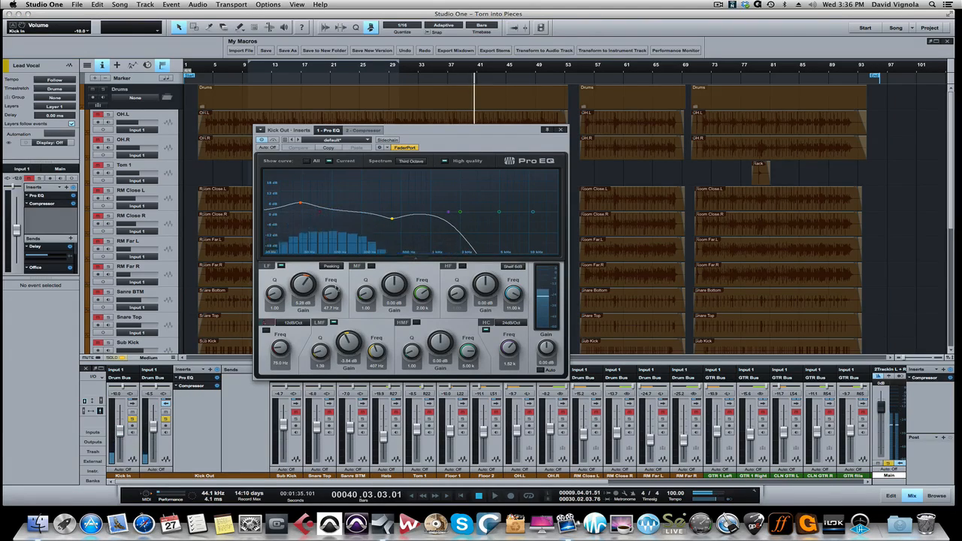
{"action": "left_click", "coordinate": [217, 378]}
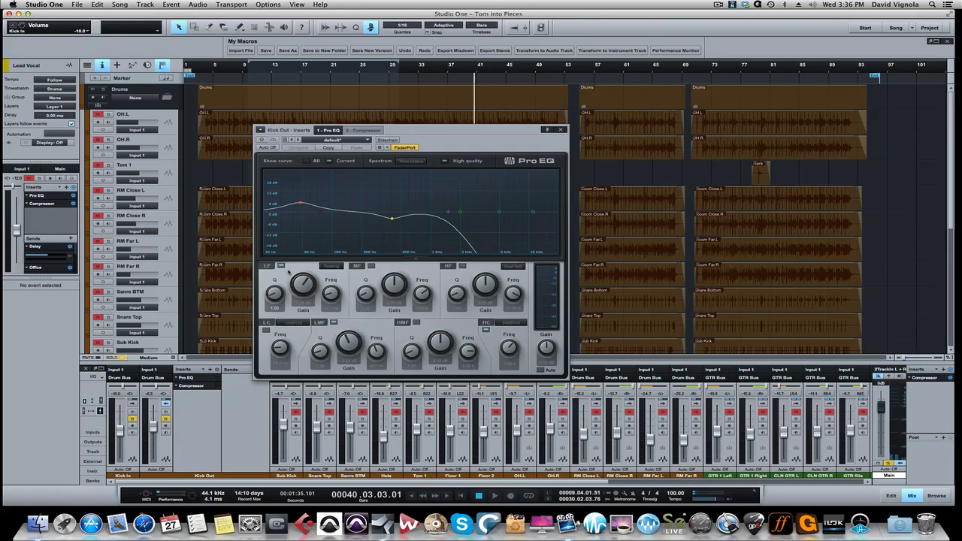
{"action": "key", "text": "space"}
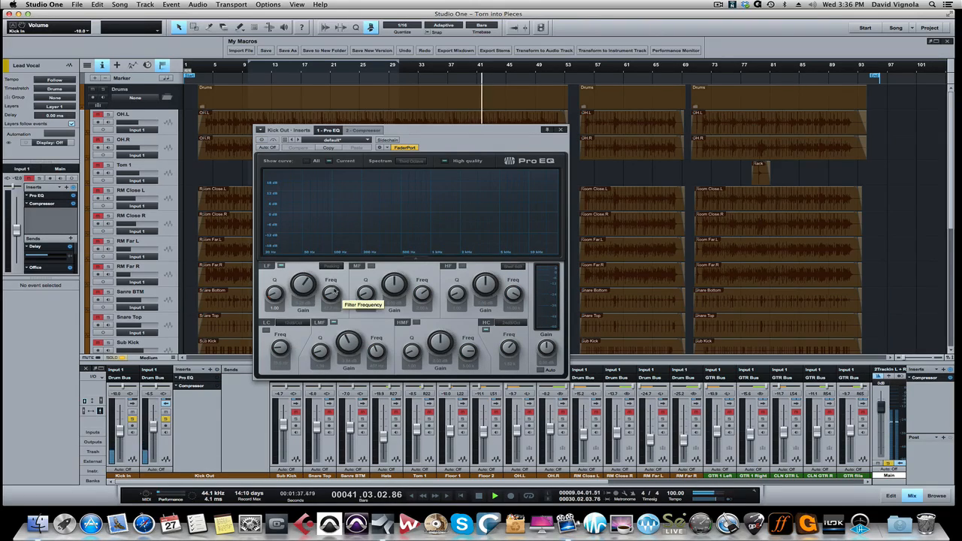
{"action": "left_click", "coordinate": [217, 378]}
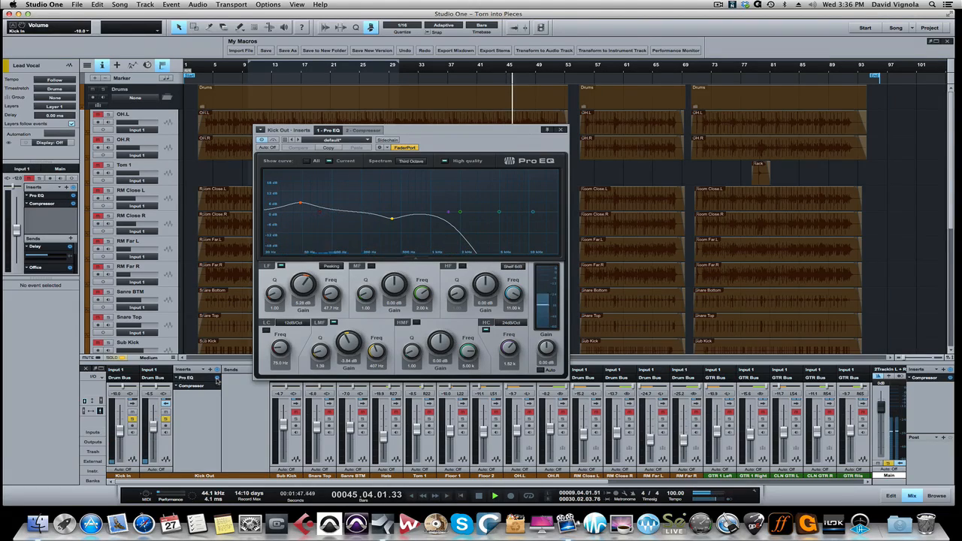
{"action": "key", "text": "space"}
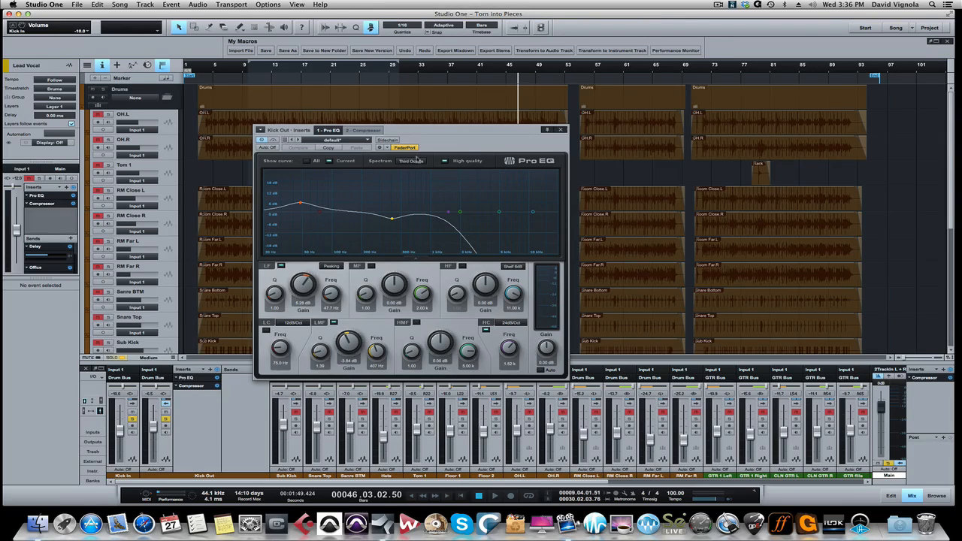
Open the Kick Out Compressor and set its makeup gain to 8 dB during playback.
{"action": "left_click", "coordinate": [190, 385]}
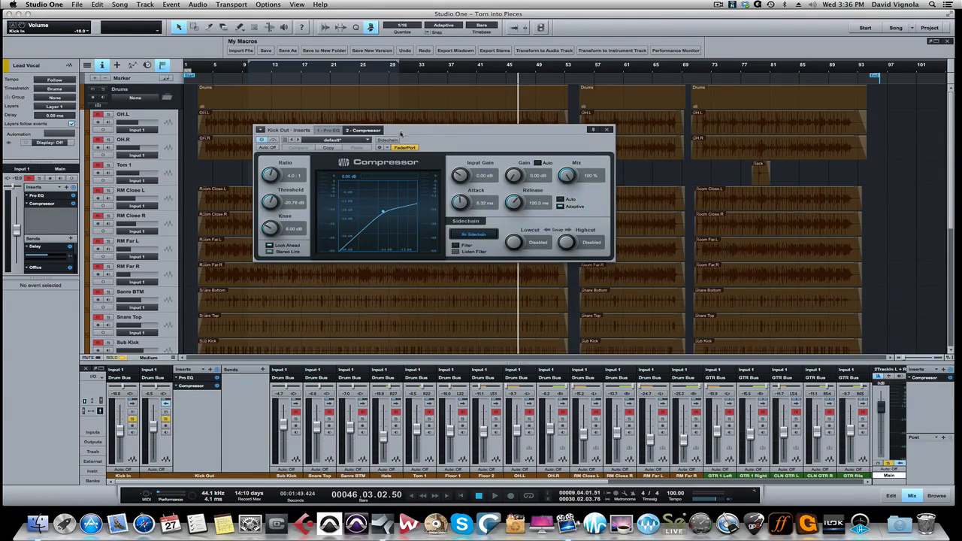
{"action": "left_click_drag", "start_coordinate": [427, 139], "coordinate": [465, 174]}
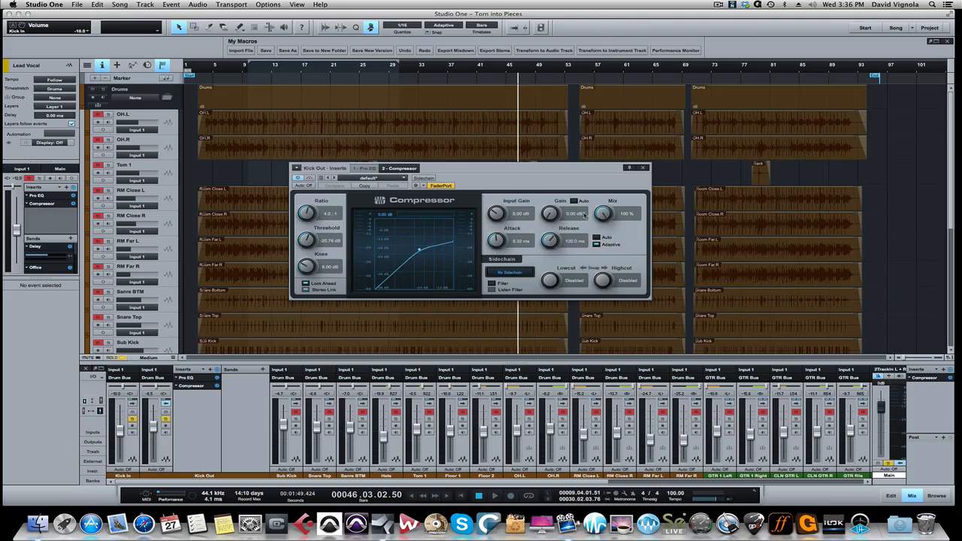
{"action": "key", "text": "space"}
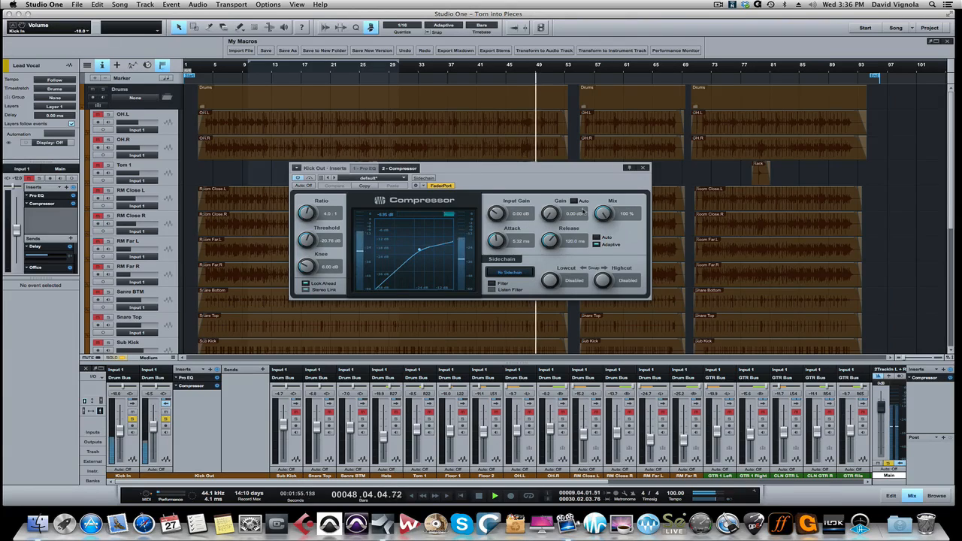
{"action": "left_click", "coordinate": [580, 213]}
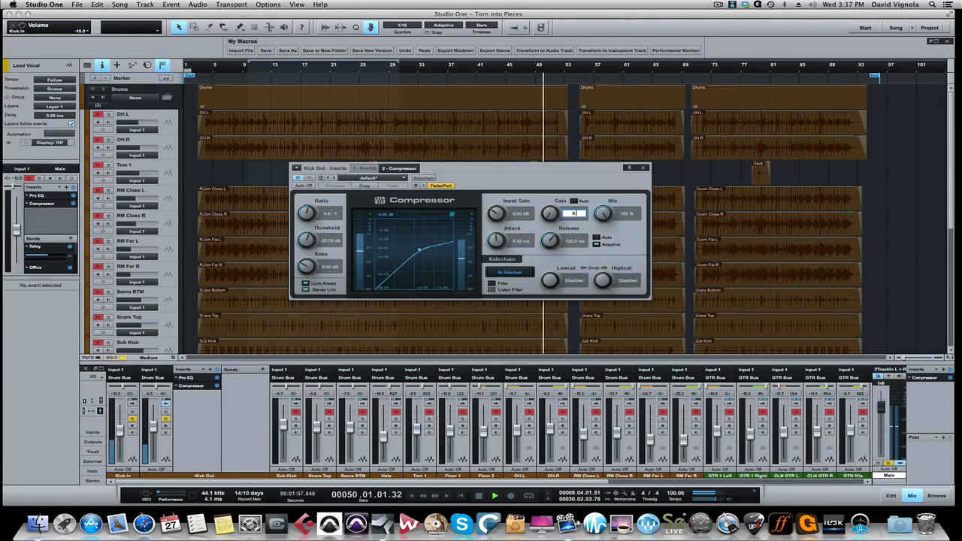
{"action": "type", "text": "8"}
{"action": "key", "text": "Return"}
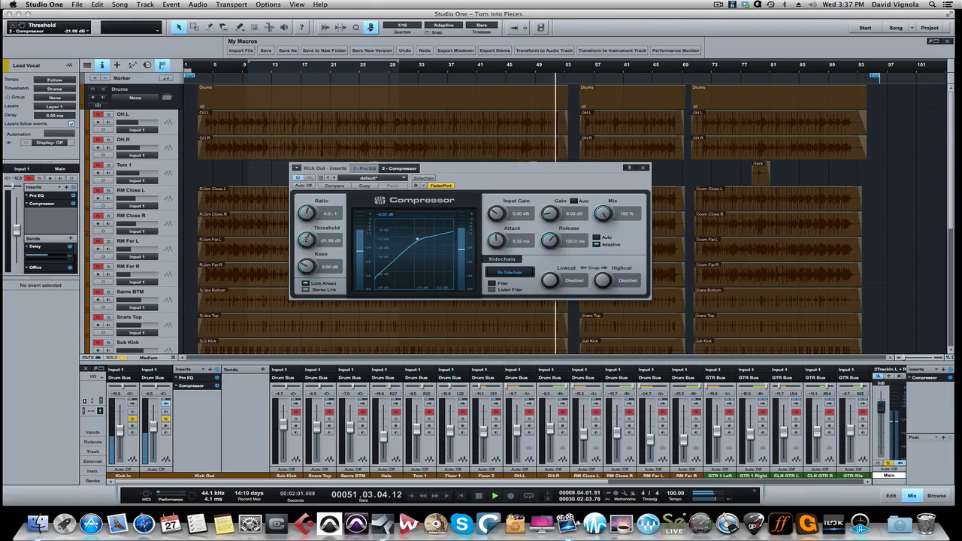
Adjust the Kick Out compressor's threshold to -14.52 dB and set its makeup gain to 4 dB.
{"action": "left_click_drag", "start_coordinate": [307, 238], "coordinate": [306, 241]}
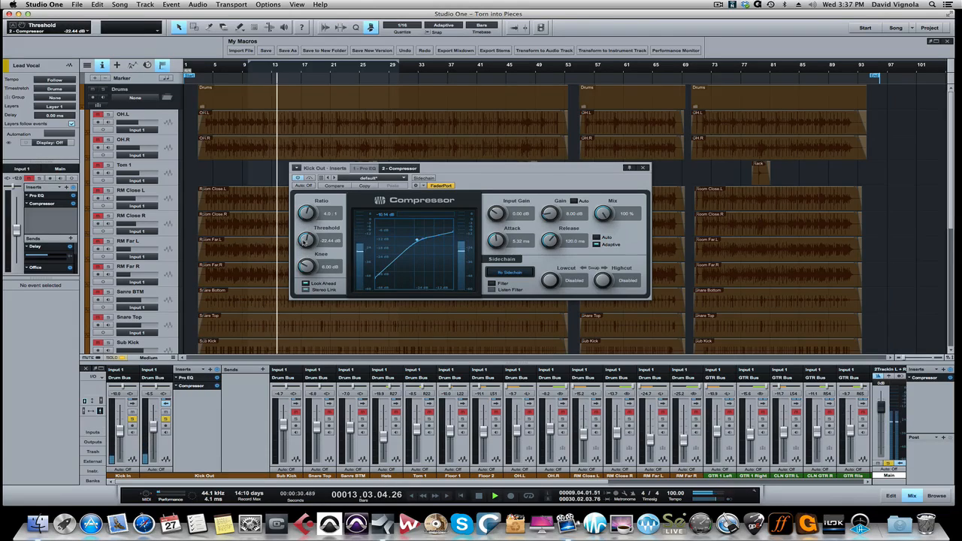
{"action": "left_click_drag", "start_coordinate": [306, 240], "coordinate": [307, 236]}
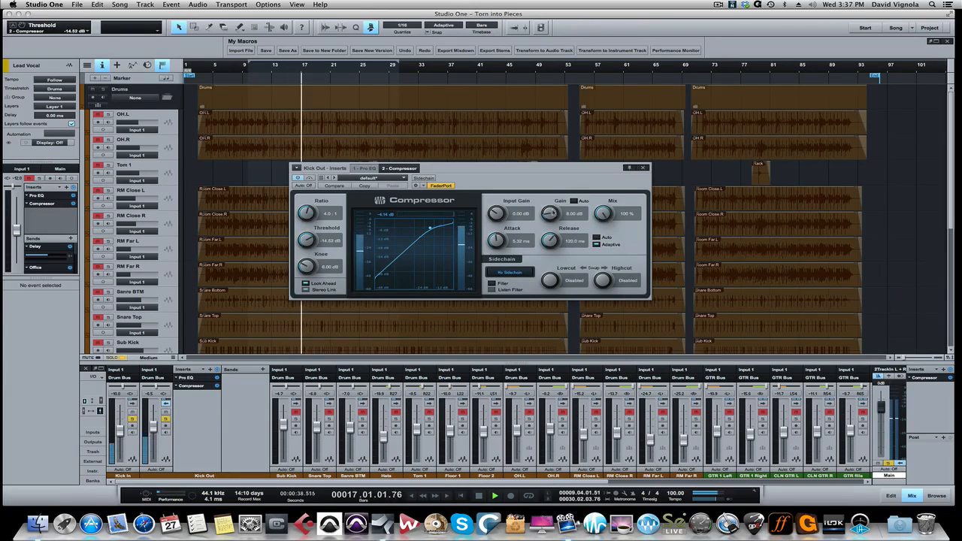
{"action": "left_click", "coordinate": [574, 214]}
{"action": "type", "text": "4"}
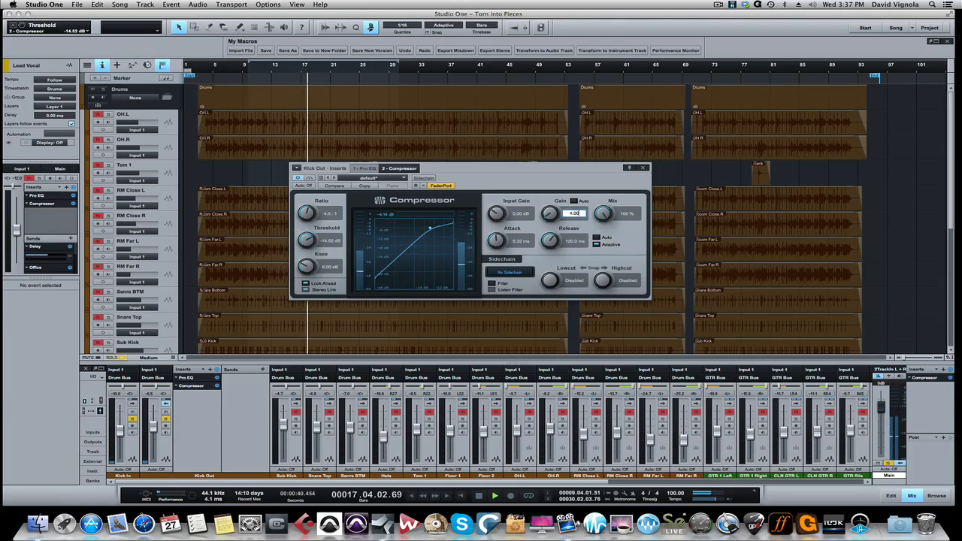
{"action": "key", "text": "Return"}
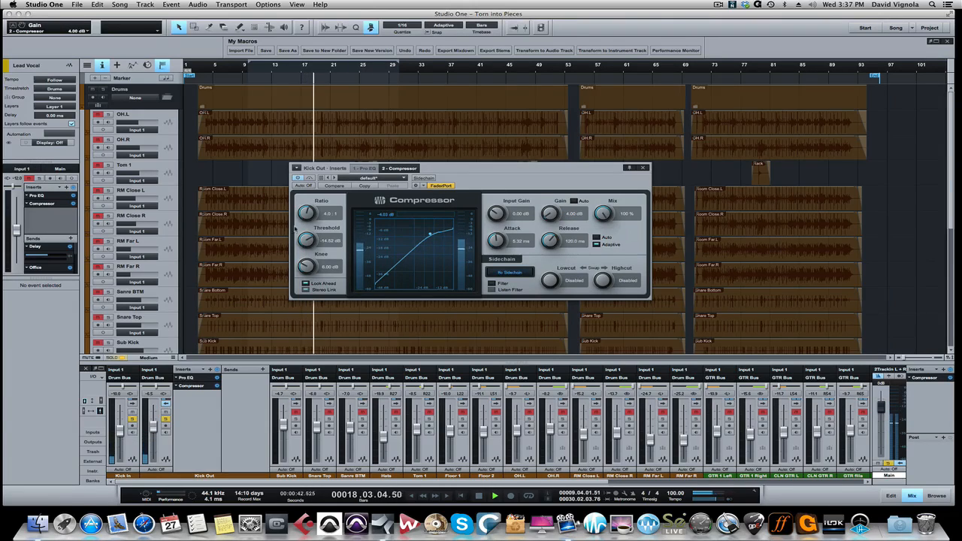
Compare the Kick Out sound with its compressor bypassed and active, then close the compressor.
{"action": "left_click", "coordinate": [309, 178]}
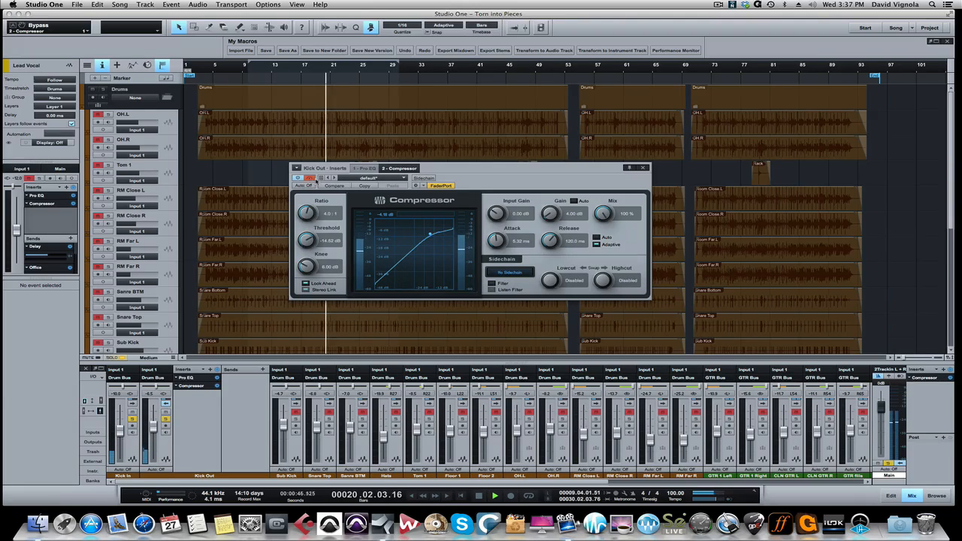
{"action": "left_click", "coordinate": [308, 178]}
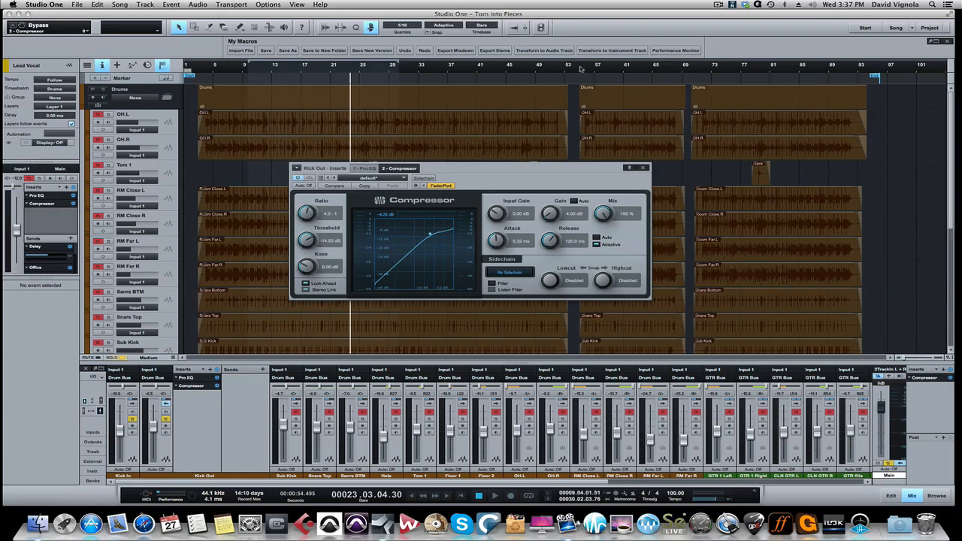
{"action": "left_click", "coordinate": [644, 168]}
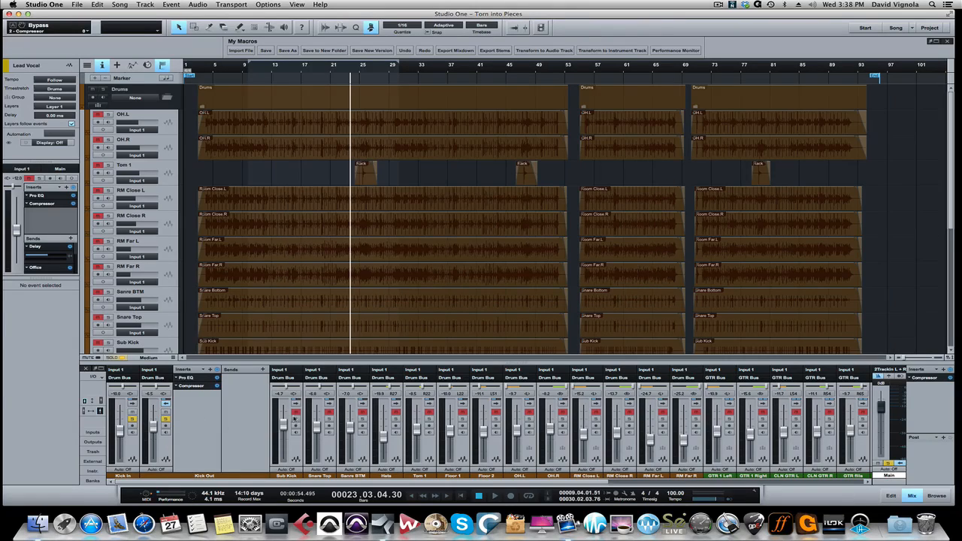
Resume playback with Sub Kick soloed too, expand its channel in place of Kick Out, and open its Pro EQ.
{"action": "key", "text": "space"}
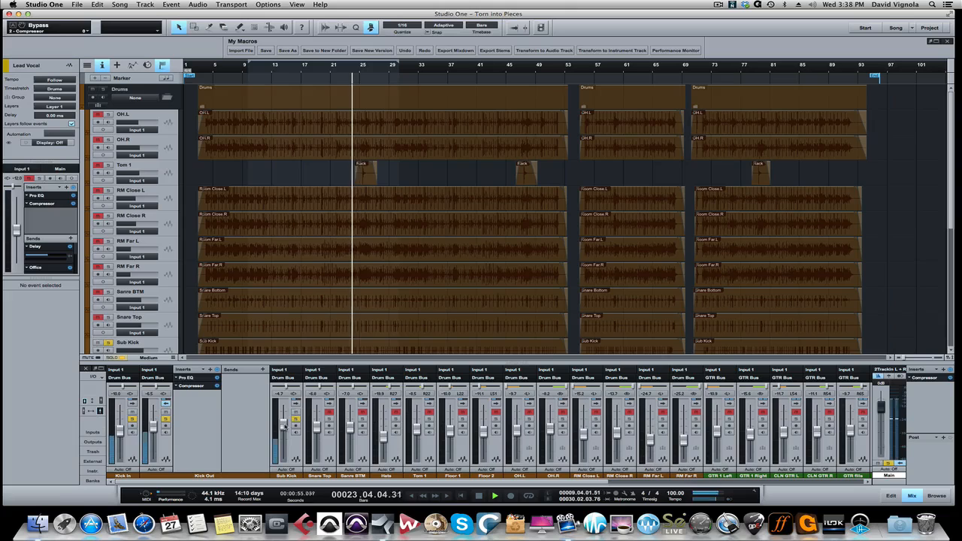
{"action": "left_click", "coordinate": [165, 404]}
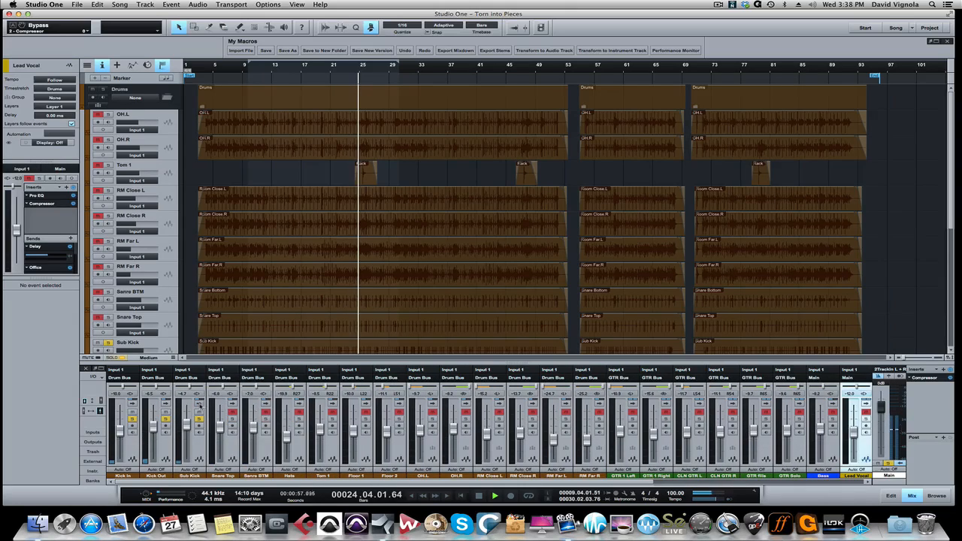
{"action": "left_click", "coordinate": [199, 404]}
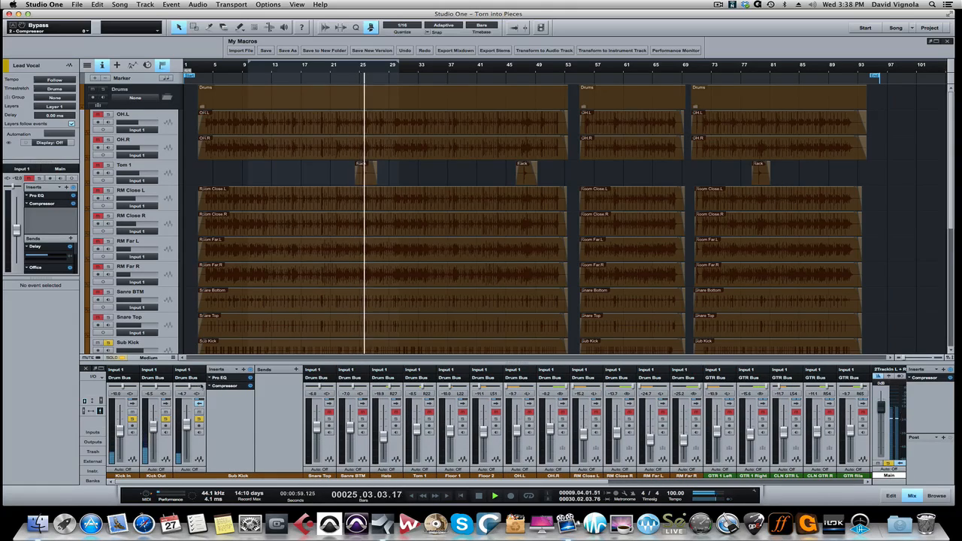
{"action": "left_click", "coordinate": [248, 378]}
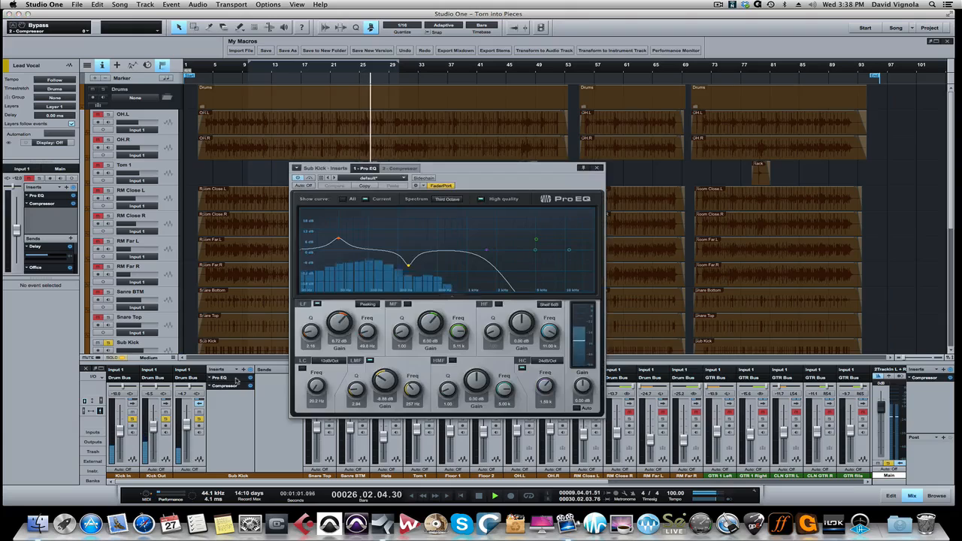
{"action": "left_click_drag", "start_coordinate": [467, 176], "coordinate": [471, 132]}
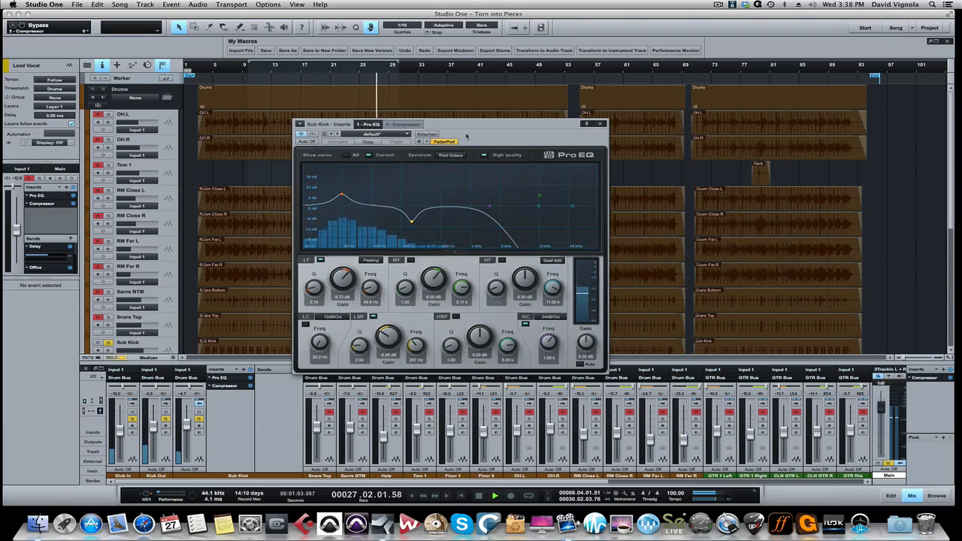
Adjust the Sub Kick Pro EQ's low-mid cut to -4.80 dB at about 246 Hz with a Q of 2.16, then close the EQ.
{"action": "mouse_move", "coordinate": [411, 221]}
{"action": "left_mouse_down"}
{"action": "mouse_move", "coordinate": [411, 167]}
{"action": "mouse_move", "coordinate": [409, 218]}
{"action": "left_mouse_up"}
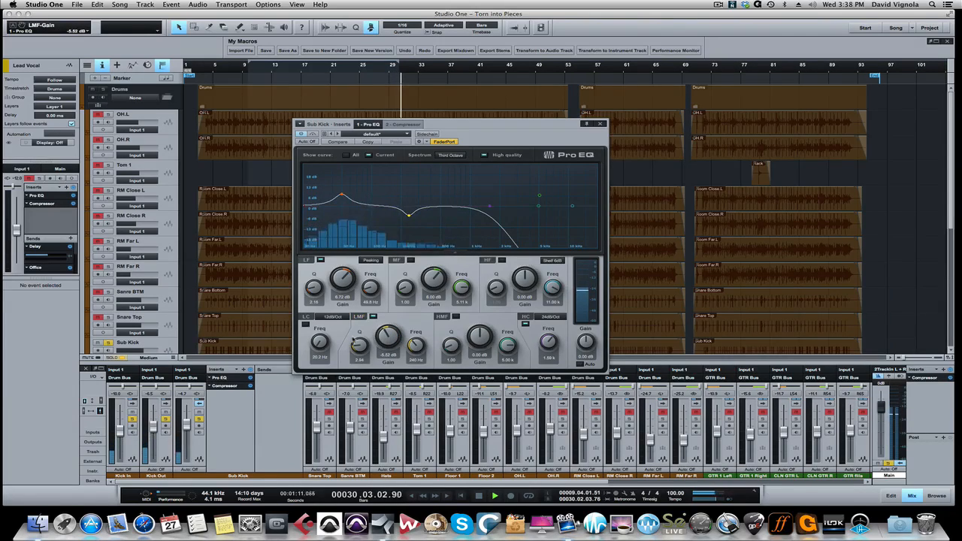
{"action": "key", "text": "space"}
{"action": "left_click_drag", "start_coordinate": [355, 349], "coordinate": [356, 346]}
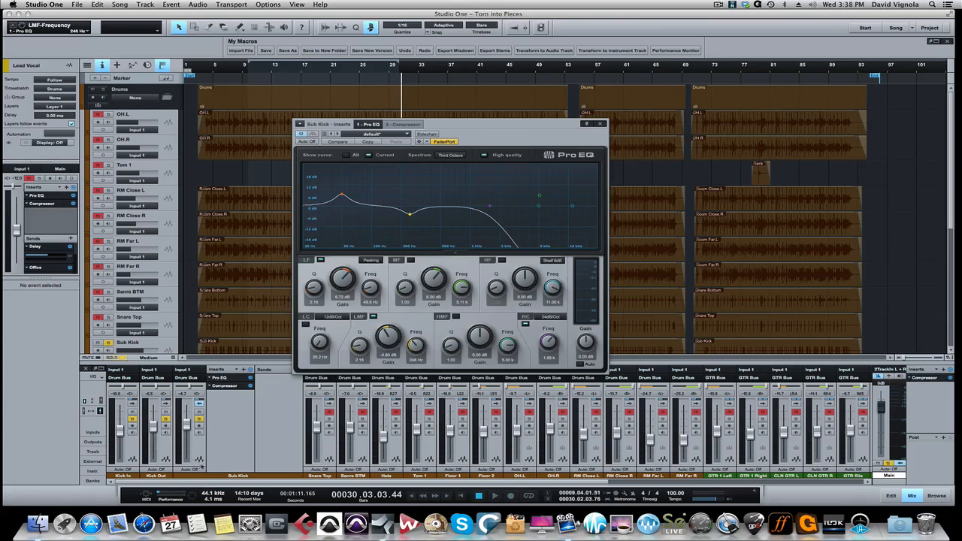
{"action": "left_click", "coordinate": [599, 124]}
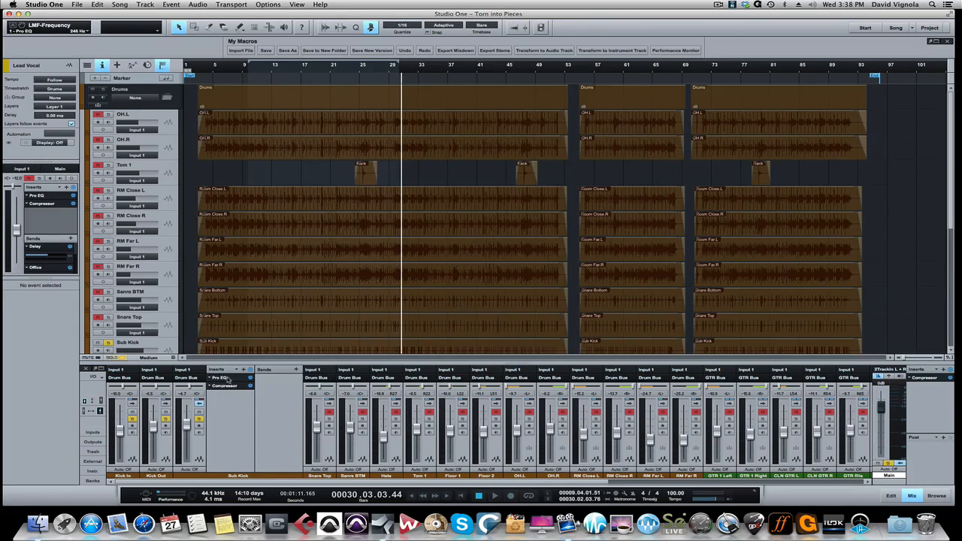
Open the Sub Kick Compressor, examine its ratio, threshold and attack settings during playback, and close it.
{"action": "left_click", "coordinate": [225, 385]}
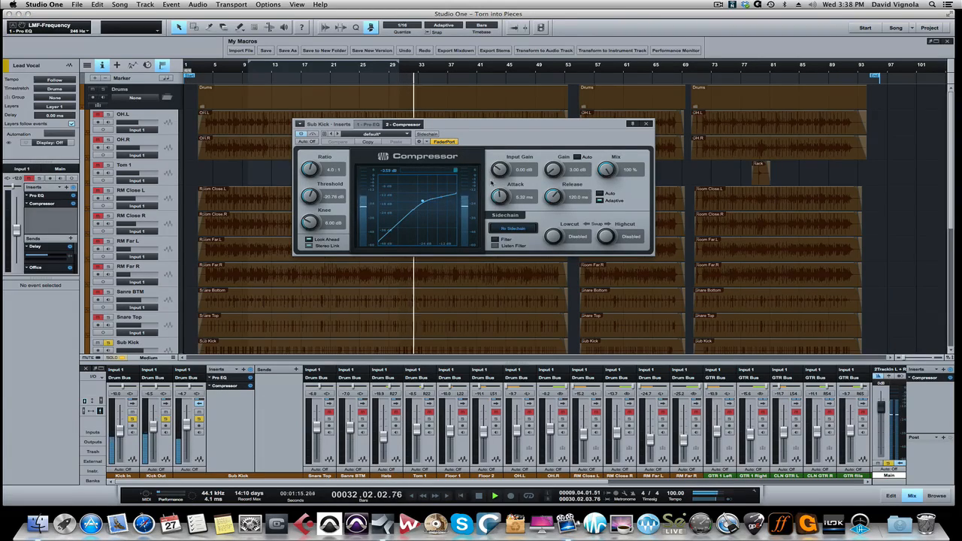
{"action": "key", "text": "space"}
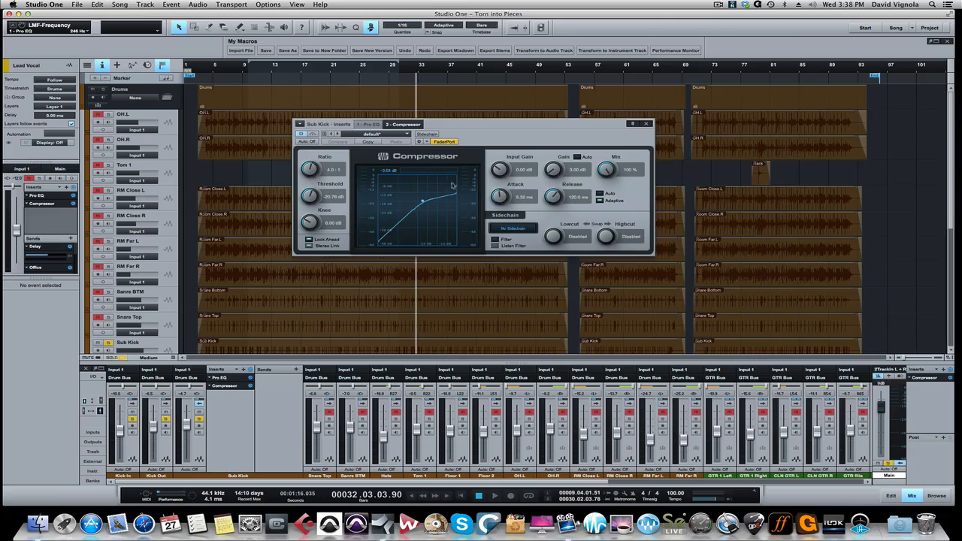
{"action": "left_click", "coordinate": [648, 124]}
Listen to Kick In with the other kick channels muted, then play it together with Kick Out.
{"action": "key", "text": "space"}
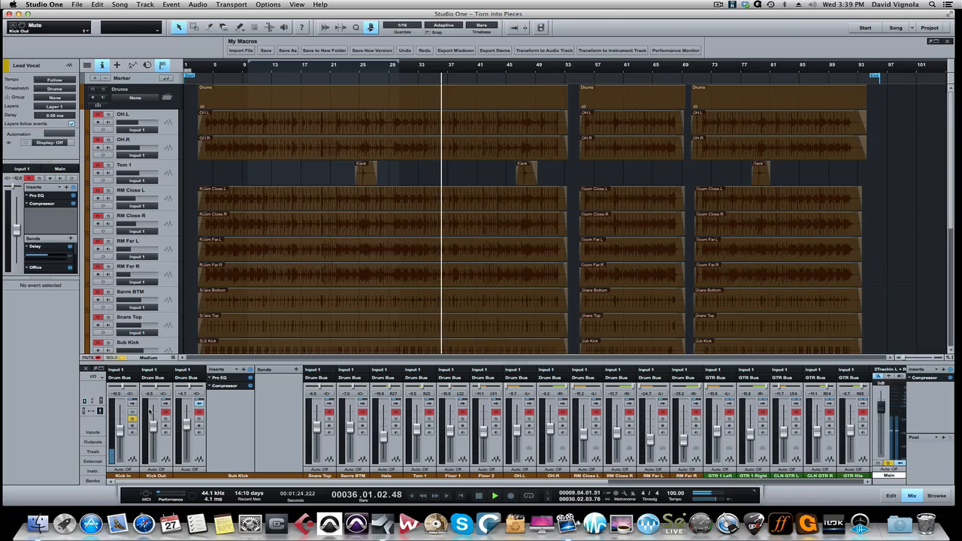
{"action": "key", "text": "space"}
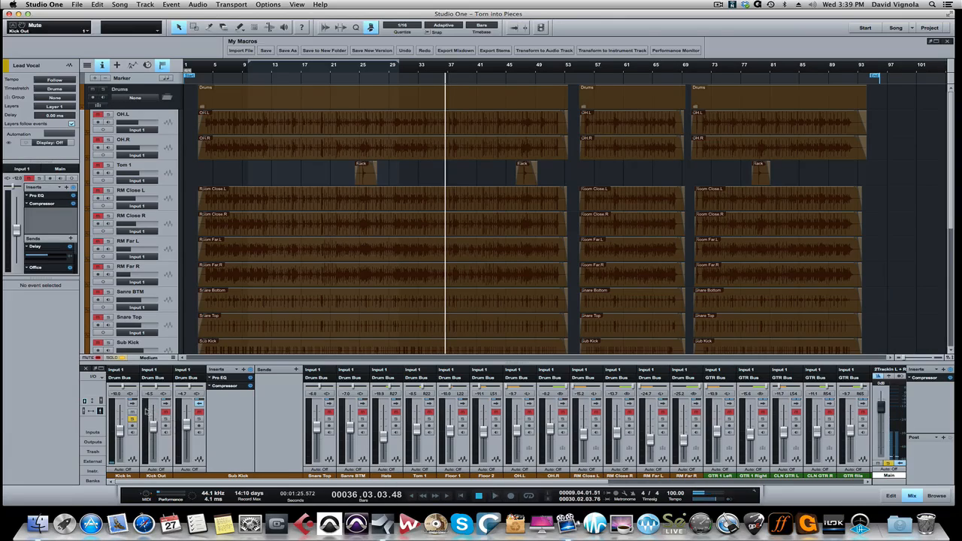
{"action": "key", "text": "space"}
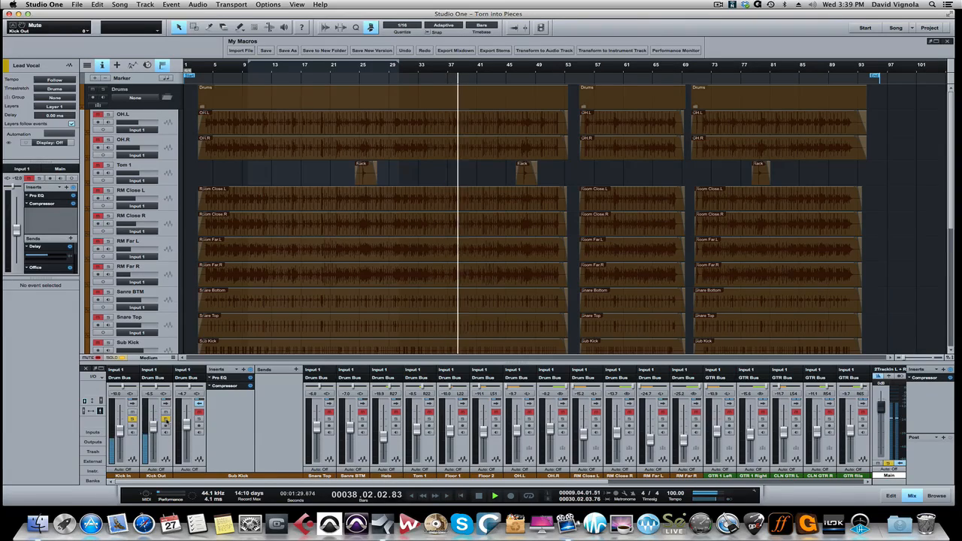
{"action": "key", "text": "space"}
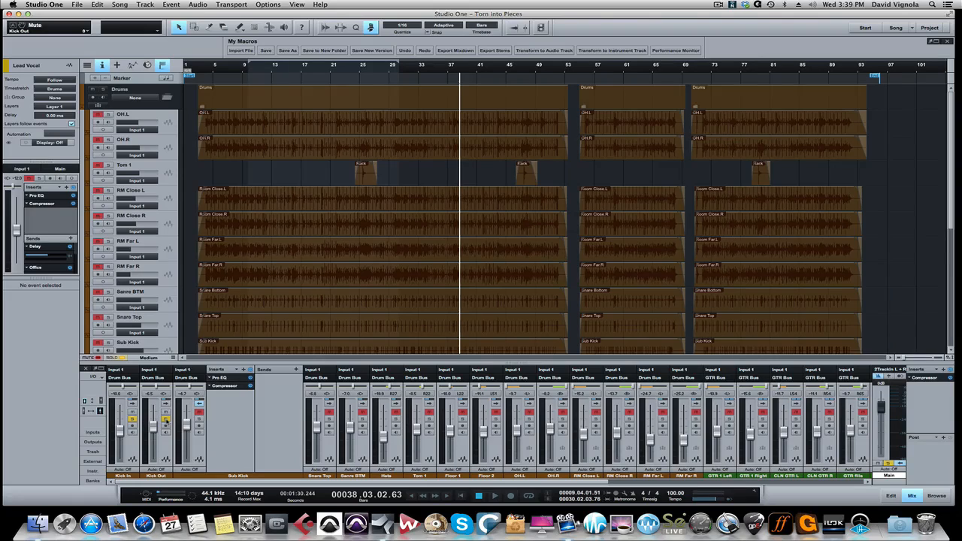
Balance Kick Out to -8.2 dB and Sub Kick to -3.3 dB with all three kicks playing, then collapse the Sub Kick channel.
{"action": "key", "text": "space"}
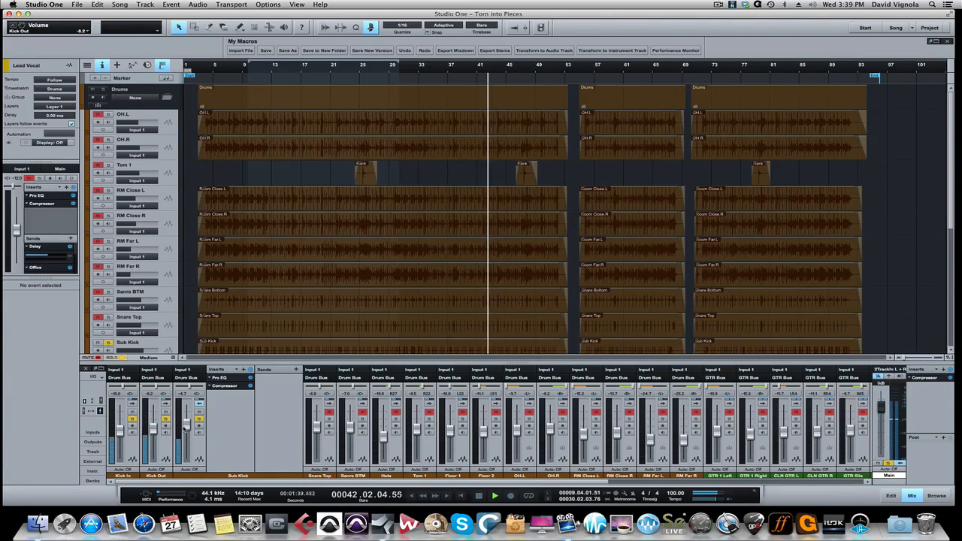
{"action": "left_click_drag", "start_coordinate": [187, 426], "coordinate": [187, 423]}
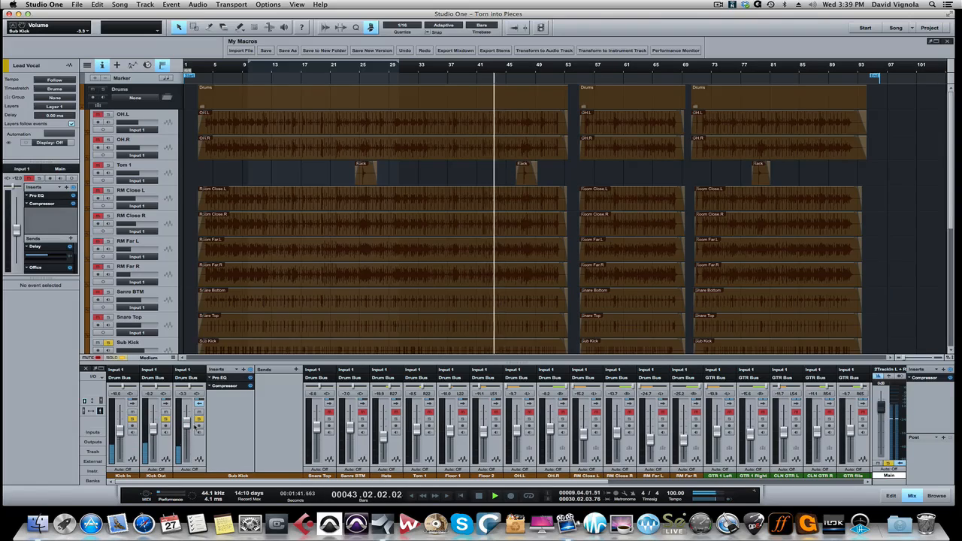
{"action": "key", "text": "space"}
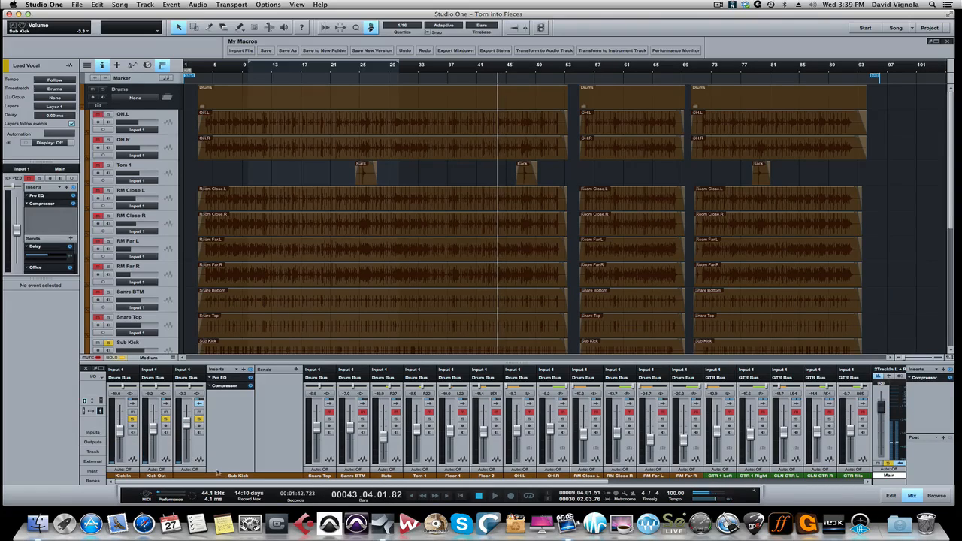
{"action": "left_click", "coordinate": [199, 404]}
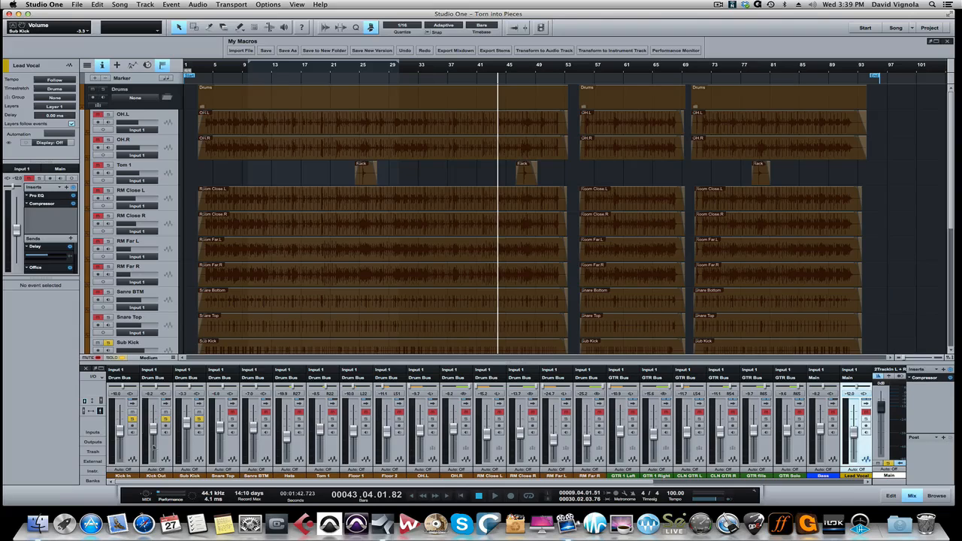
Solo Snare Top with the kicks, loop playback, and open the Snare Top Channel Strip.
{"action": "left_click", "coordinate": [232, 419]}
{"action": "left_click", "coordinate": [286, 71]}
{"action": "key", "text": "space"}
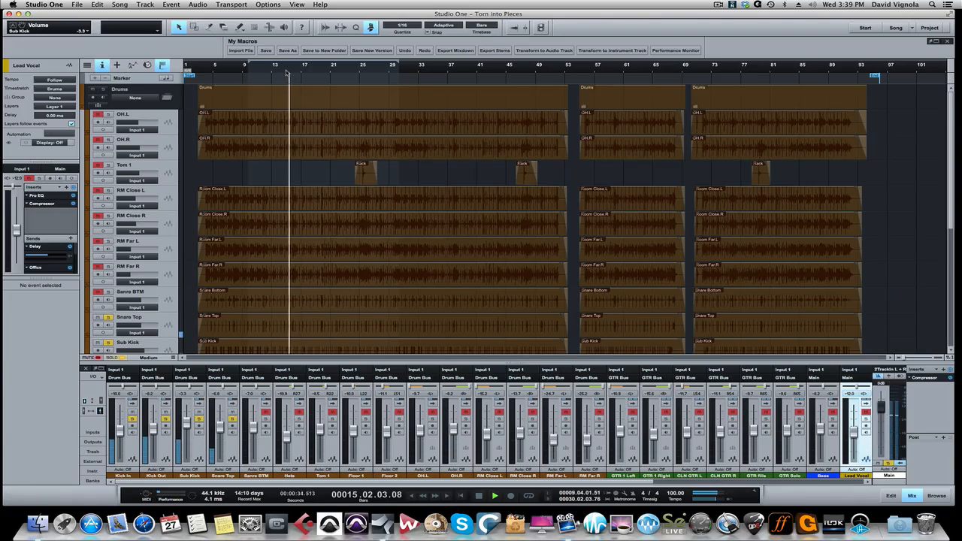
{"action": "key", "text": "slash"}
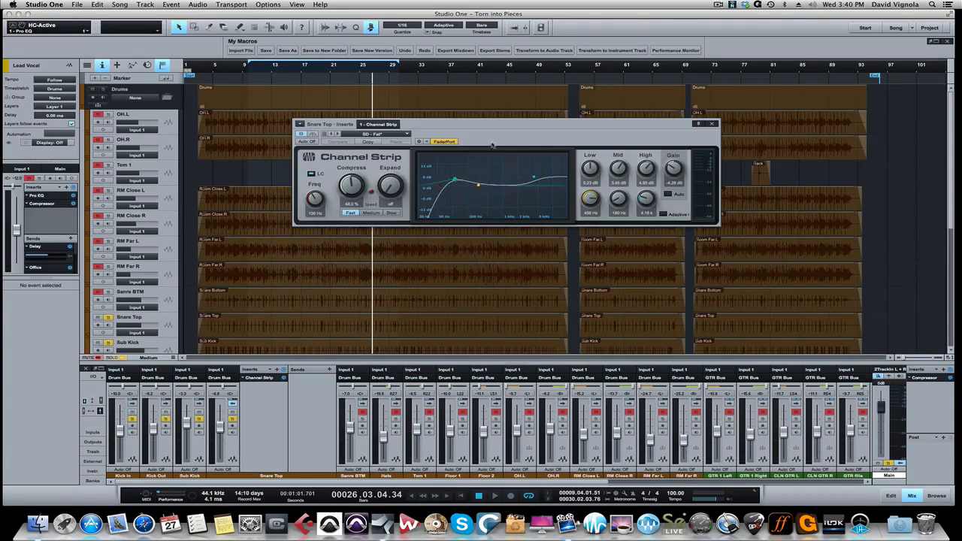
{"action": "left_click_drag", "start_coordinate": [509, 131], "coordinate": [505, 199]}
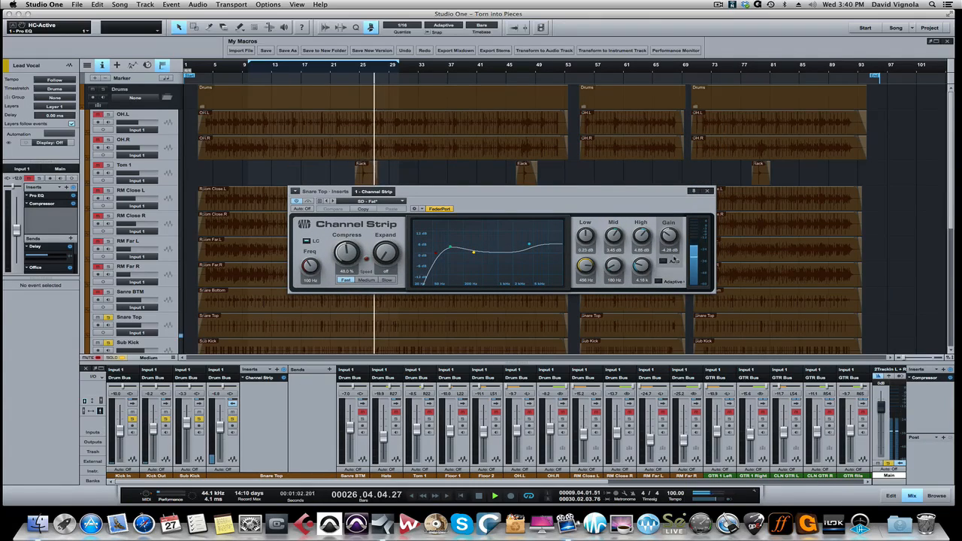
Compare Snare Top with its Channel Strip bypassed and active during playback, then close the plug-in and collapse the channel.
{"action": "key", "text": "space"}
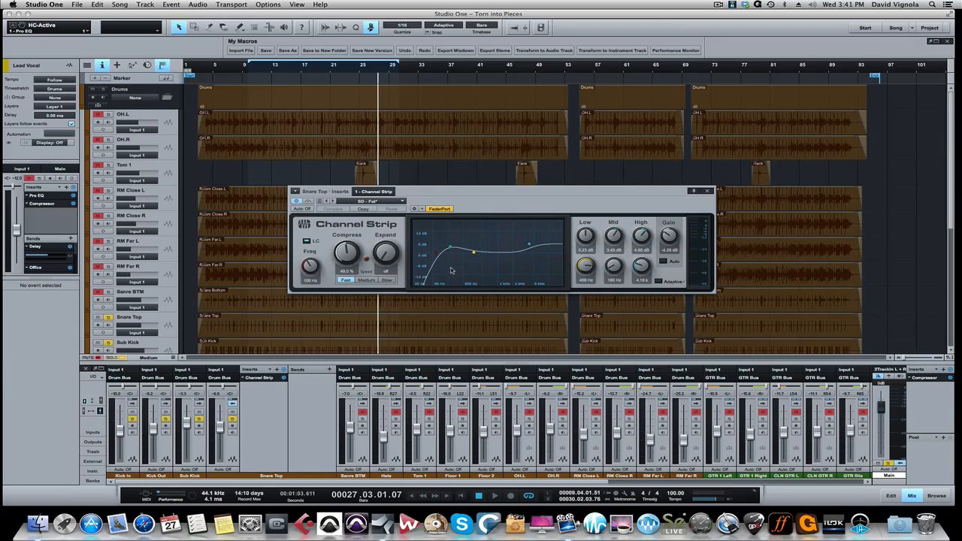
{"action": "key", "text": "space"}
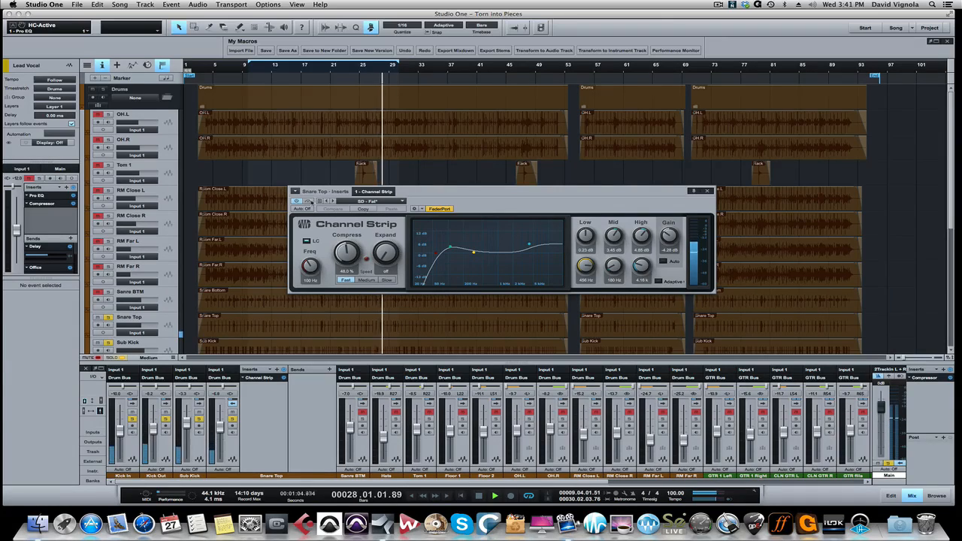
{"action": "left_click", "coordinate": [307, 201]}
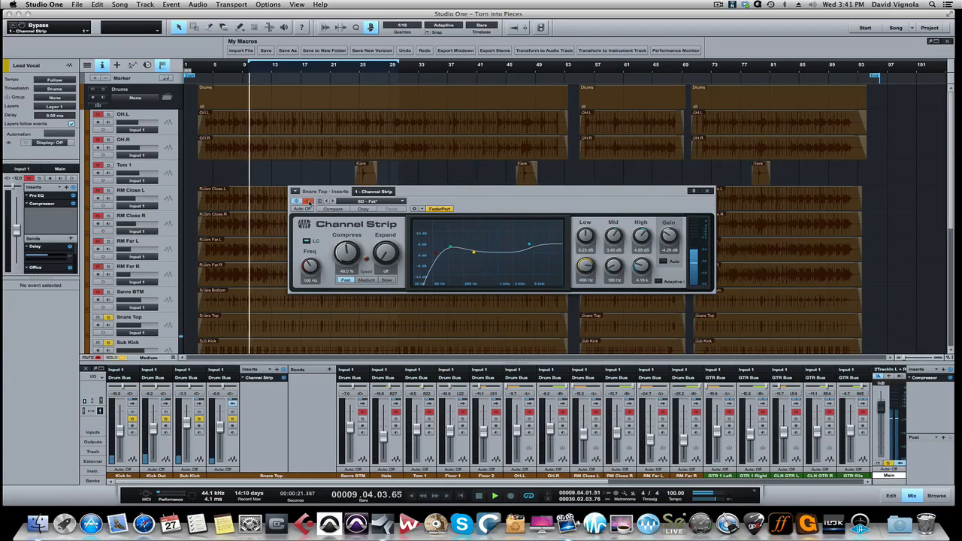
{"action": "left_click", "coordinate": [307, 201]}
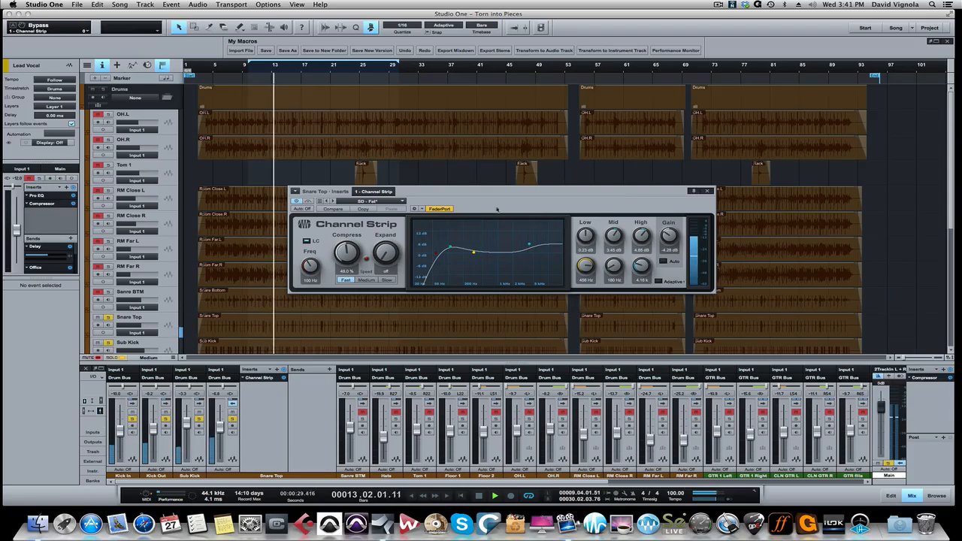
{"action": "left_click", "coordinate": [308, 201]}
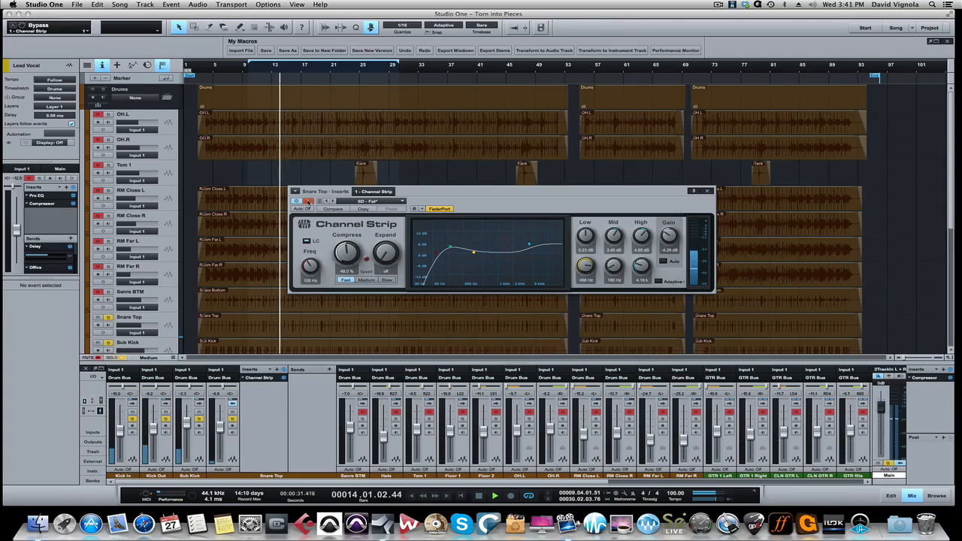
{"action": "left_click", "coordinate": [308, 202]}
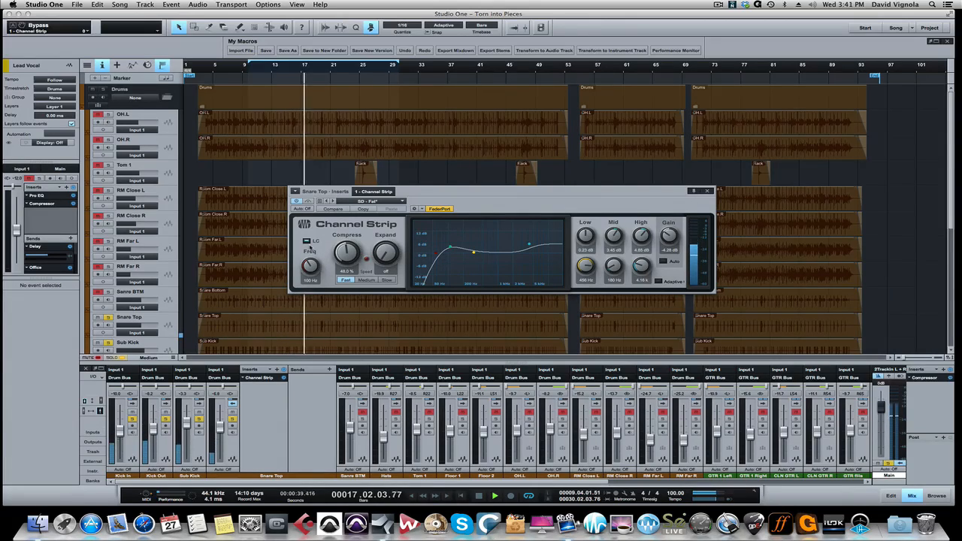
{"action": "key", "text": "space"}
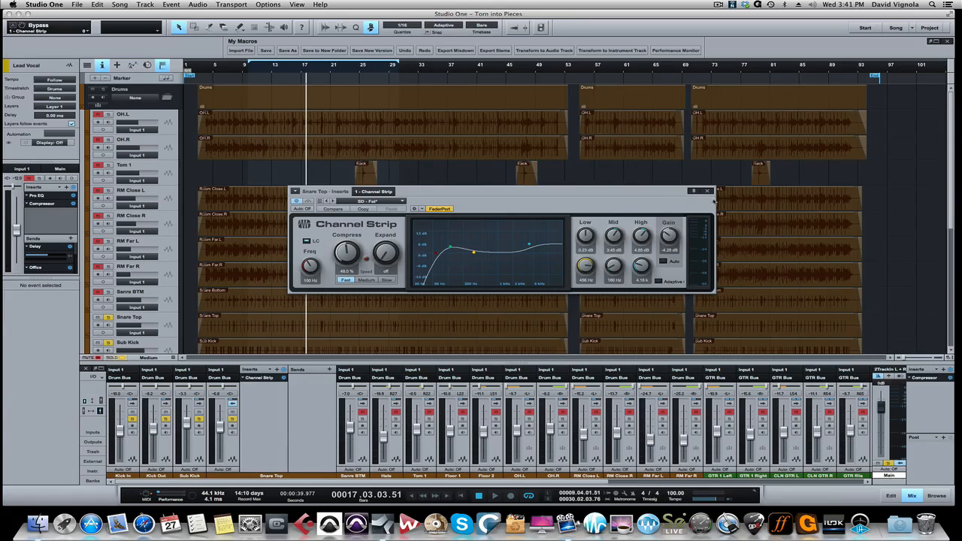
{"action": "left_click", "coordinate": [707, 192]}
{"action": "left_click", "coordinate": [233, 404]}
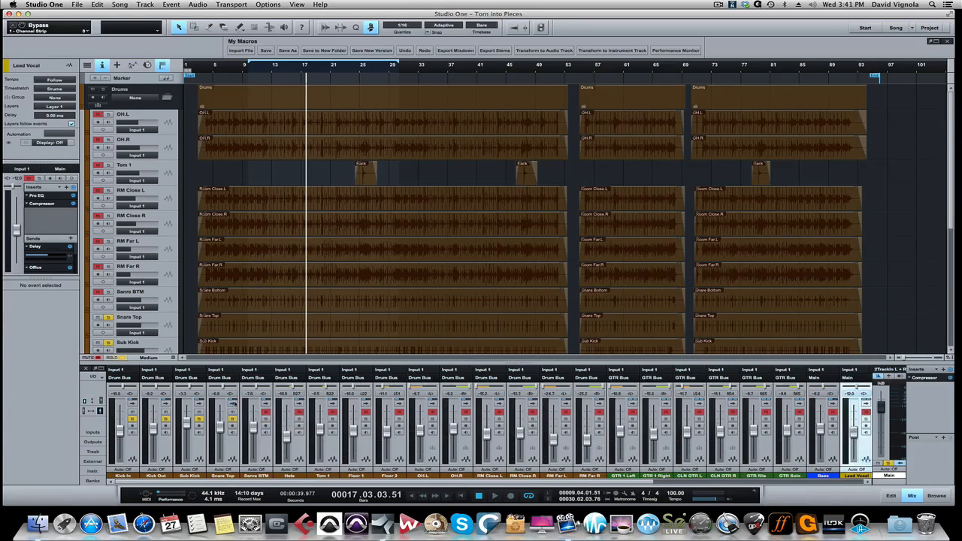
Expand the Sanre BTM channel, solo it during playback, and open its Pro EQ.
{"action": "left_click", "coordinate": [266, 403]}
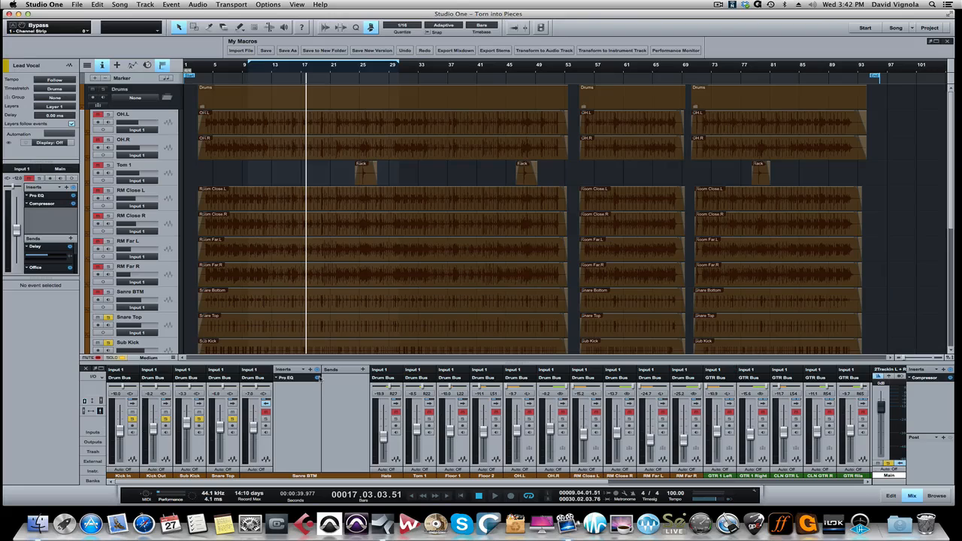
{"action": "key", "text": "space"}
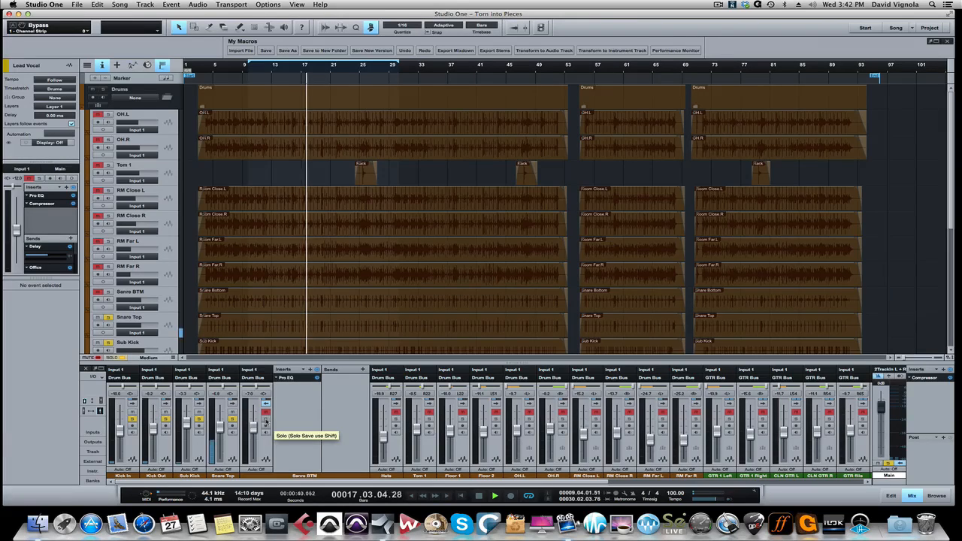
{"action": "left_click", "coordinate": [288, 378]}
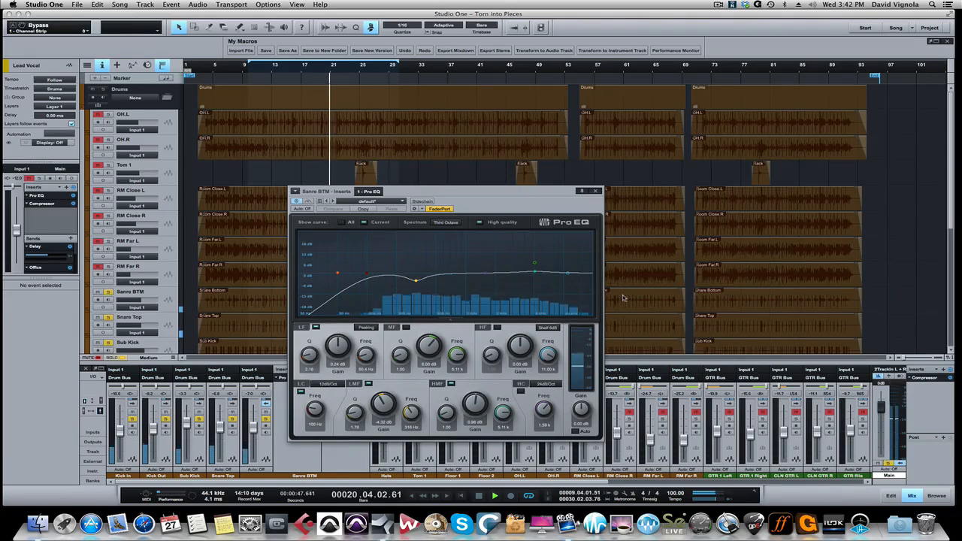
Examine the low cut and low-mid dip in the Sanre BTM Pro EQ, then close it and collapse the channel.
{"action": "key", "text": "space"}
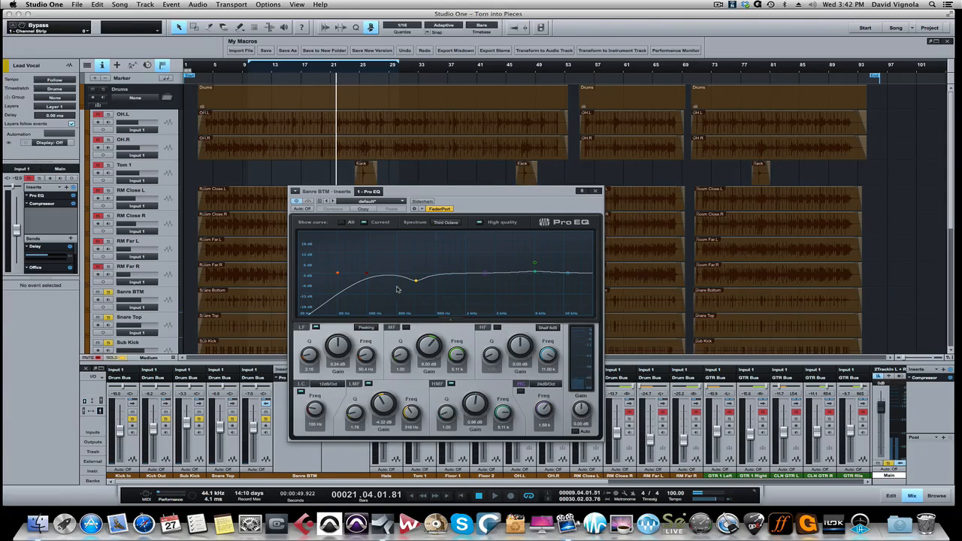
{"action": "left_click", "coordinate": [416, 282]}
{"action": "left_click", "coordinate": [596, 190]}
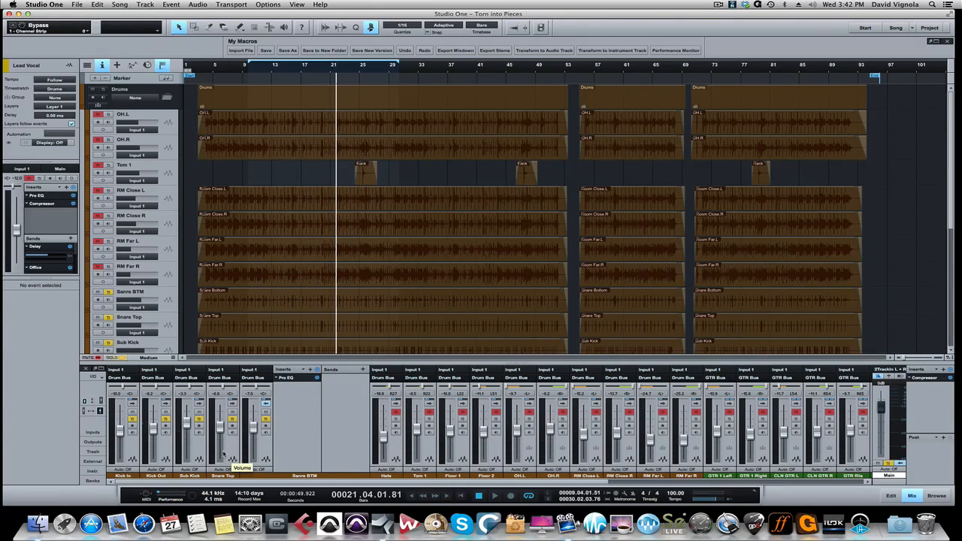
{"action": "left_click", "coordinate": [266, 404]}
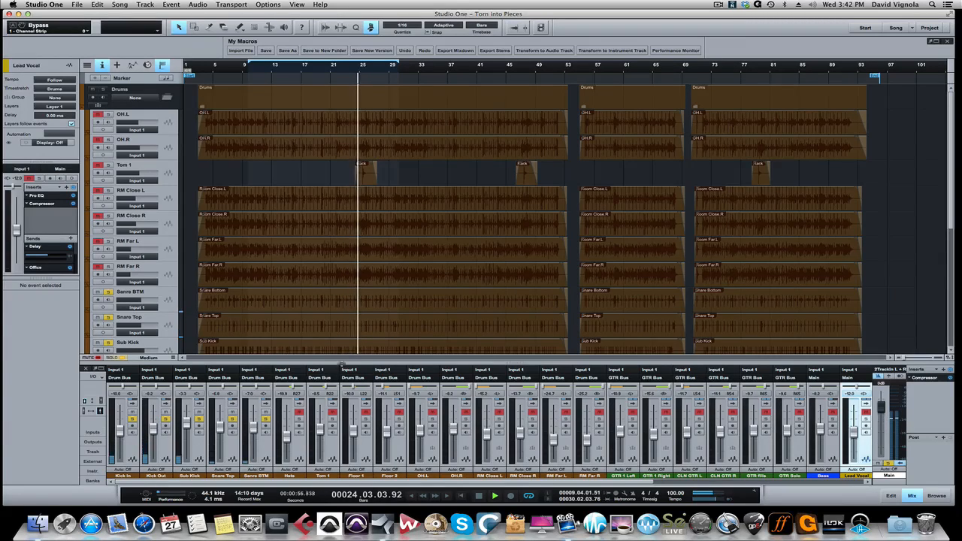
Expand the Hats channel, solo it during playback, and open its Pro EQ to examine the curve.
{"action": "key", "text": "space"}
{"action": "left_click", "coordinate": [299, 403]}
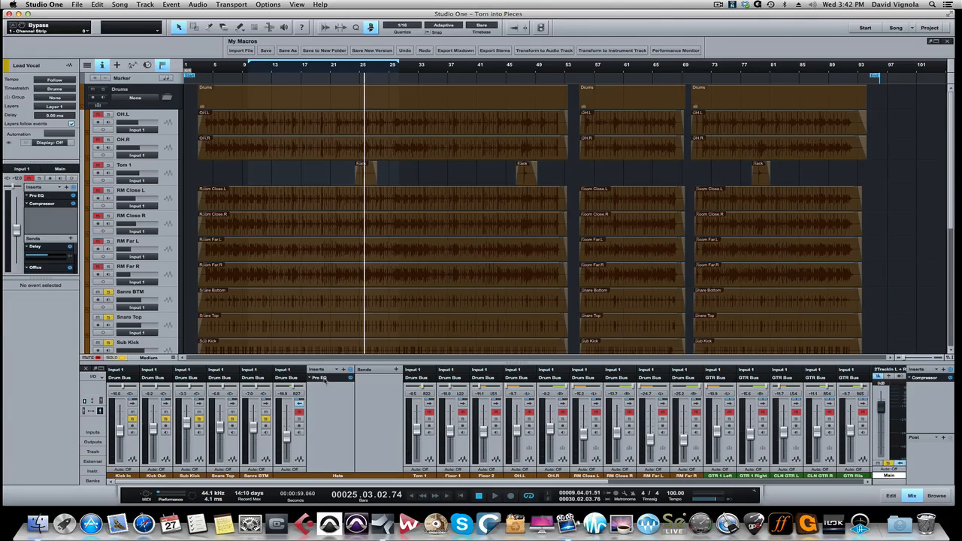
{"action": "key", "text": "space"}
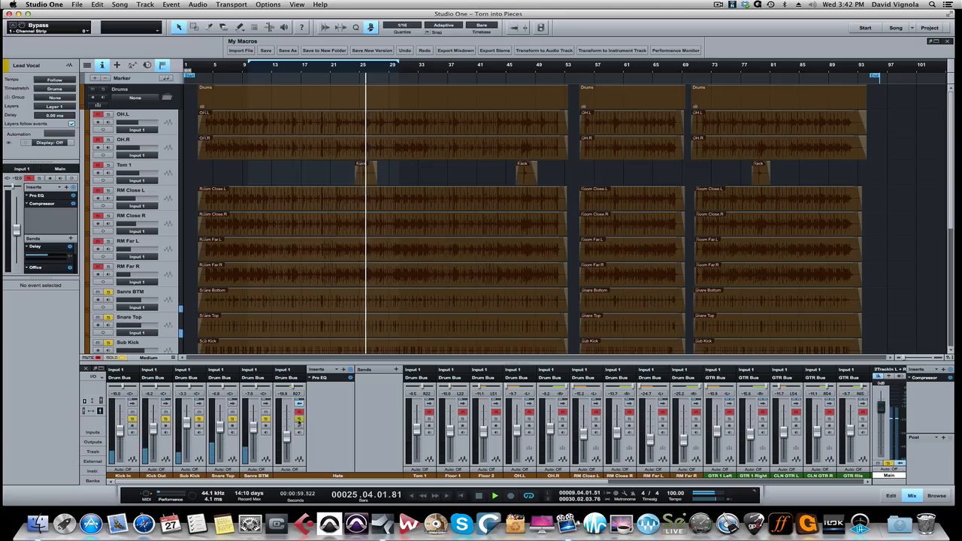
{"action": "left_click", "coordinate": [318, 377]}
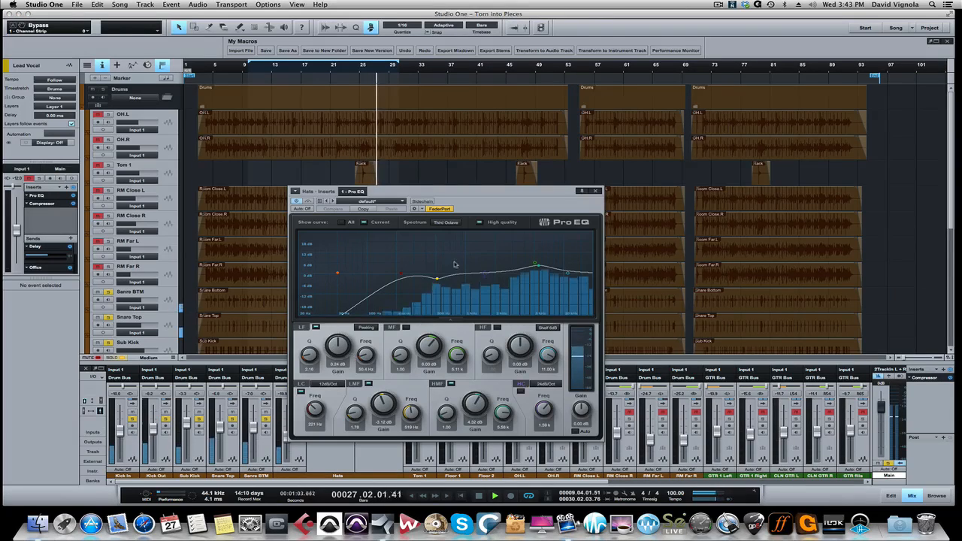
{"action": "left_click_drag", "start_coordinate": [492, 204], "coordinate": [475, 166]}
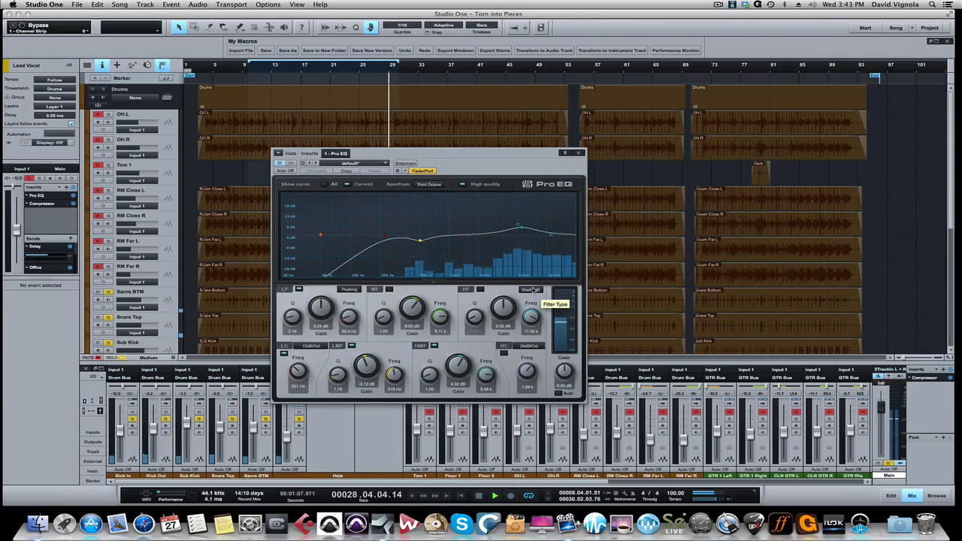
{"action": "key", "text": "space"}
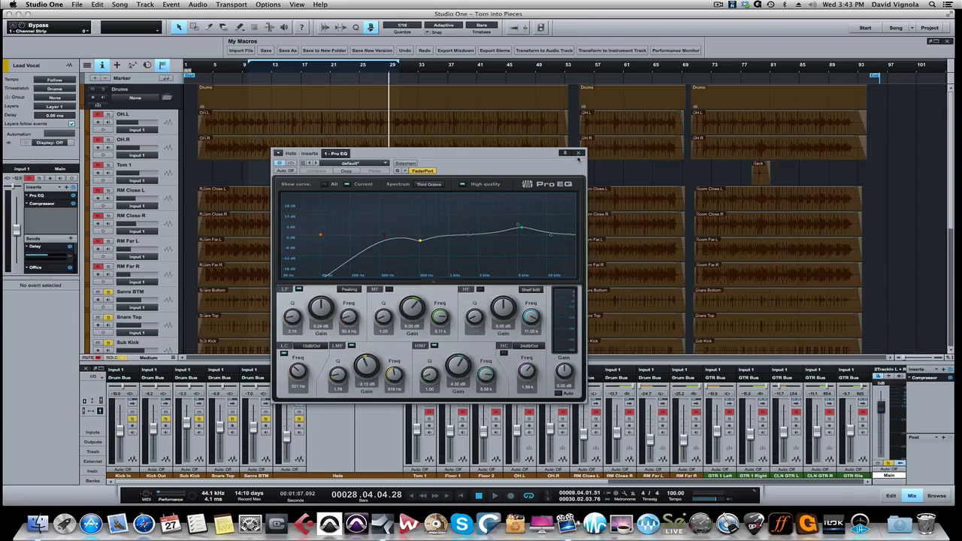
Close the Hats Pro EQ, listen to the soloed drums, and collapse the Hats channel.
{"action": "left_click", "coordinate": [580, 153]}
{"action": "key", "text": "space"}
{"action": "left_click", "coordinate": [299, 400]}
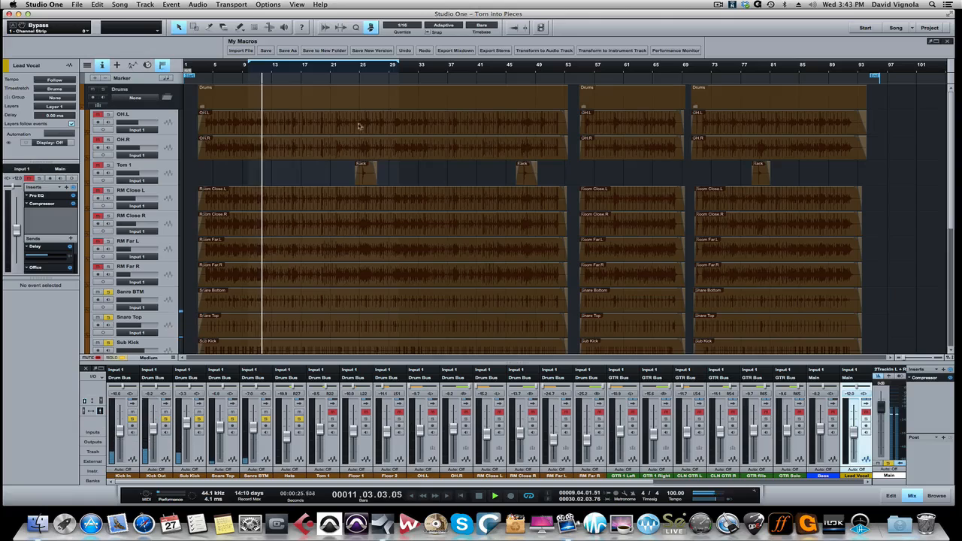
{"action": "key", "text": "space"}
Expand the Tom 1 and Floor 1 channels and add Tom 1 to the solo.
{"action": "left_click", "coordinate": [332, 404]}
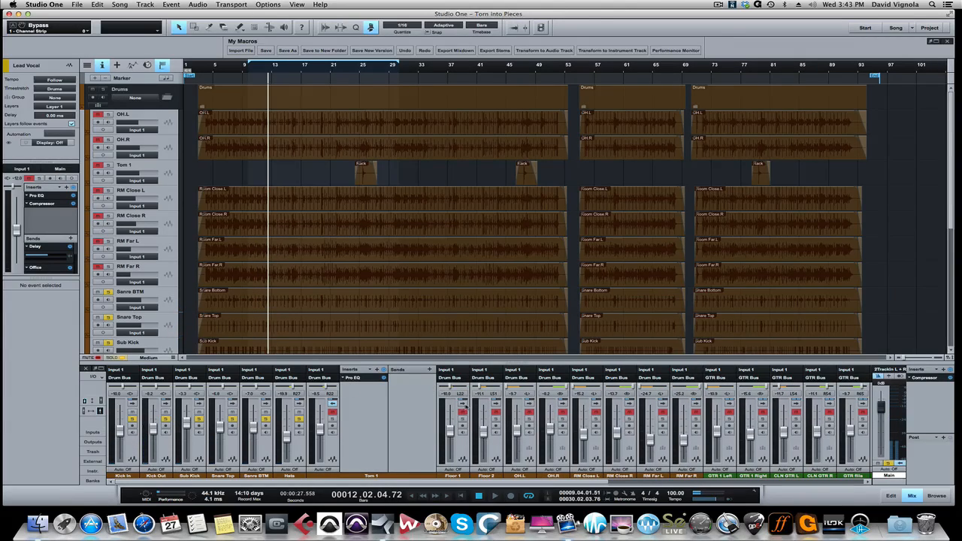
{"action": "left_click", "coordinate": [462, 405]}
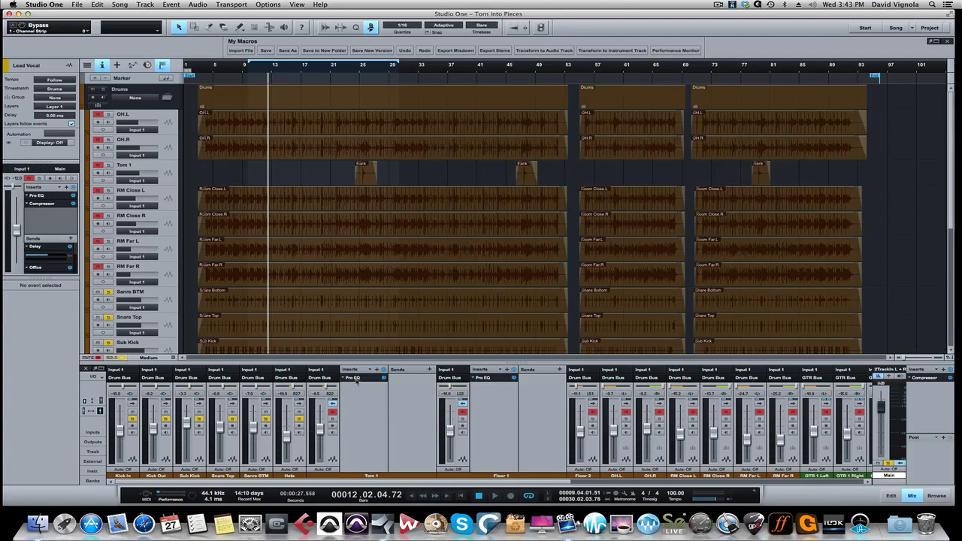
{"action": "left_click", "coordinate": [333, 412]}
Examine the low boost and low-mid dip in the Tom 1 Pro EQ while playing the tom fill from bar 24, then close it.
{"action": "left_click", "coordinate": [353, 68]}
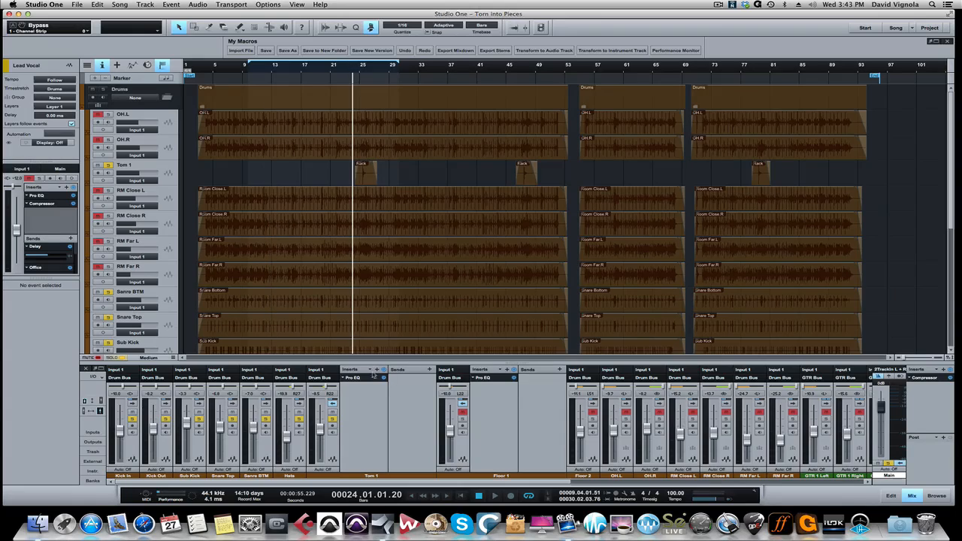
{"action": "left_click", "coordinate": [366, 378]}
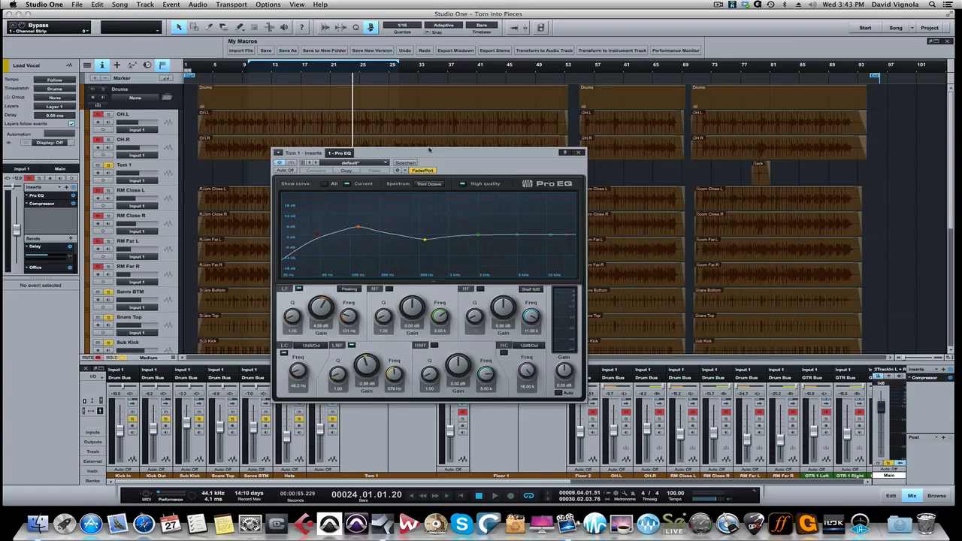
{"action": "left_click_drag", "start_coordinate": [429, 154], "coordinate": [634, 143]}
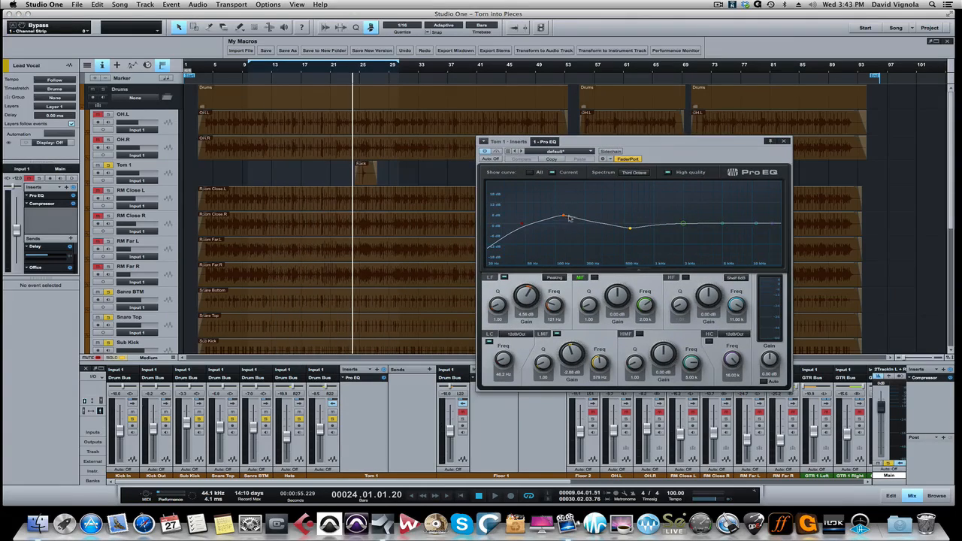
{"action": "left_click", "coordinate": [631, 229]}
{"action": "key", "text": "space"}
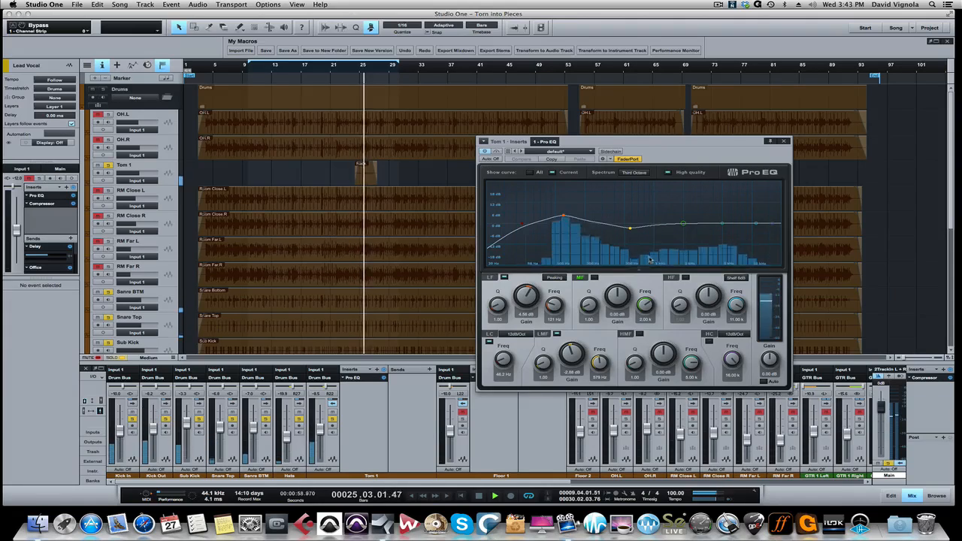
{"action": "key", "text": "space"}
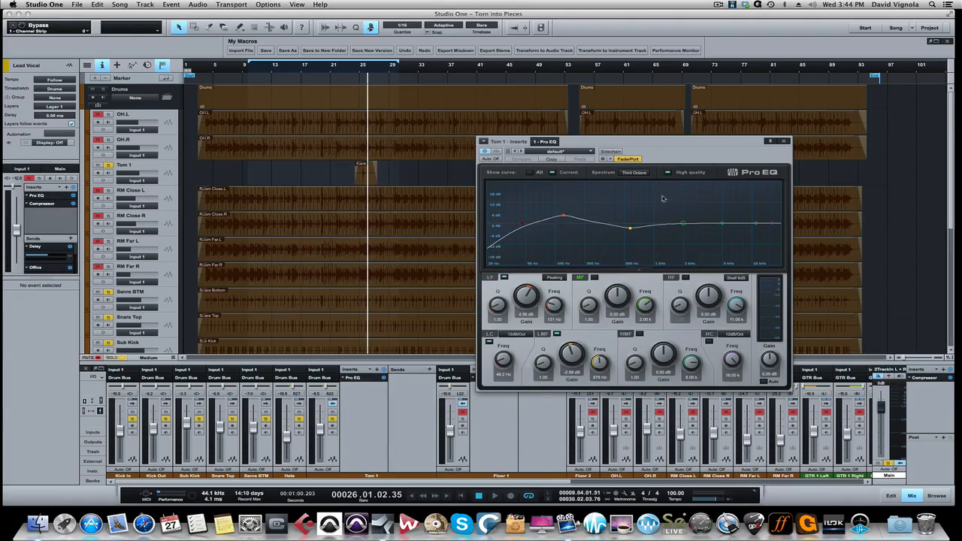
{"action": "left_click", "coordinate": [785, 141]}
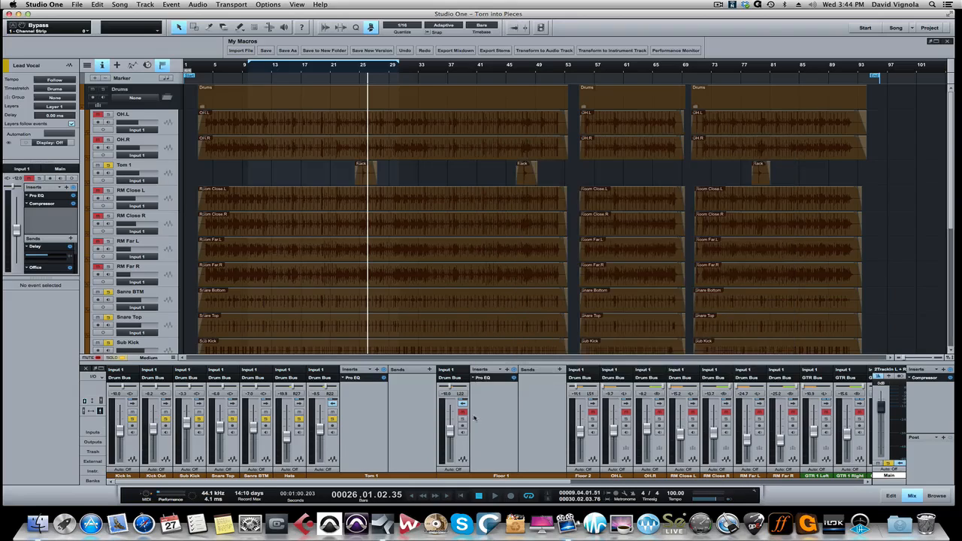
Examine the Floor 1 Pro EQ curve and close it, then solo Floor 1 and play the fill from about bar 23.
{"action": "left_click", "coordinate": [489, 380]}
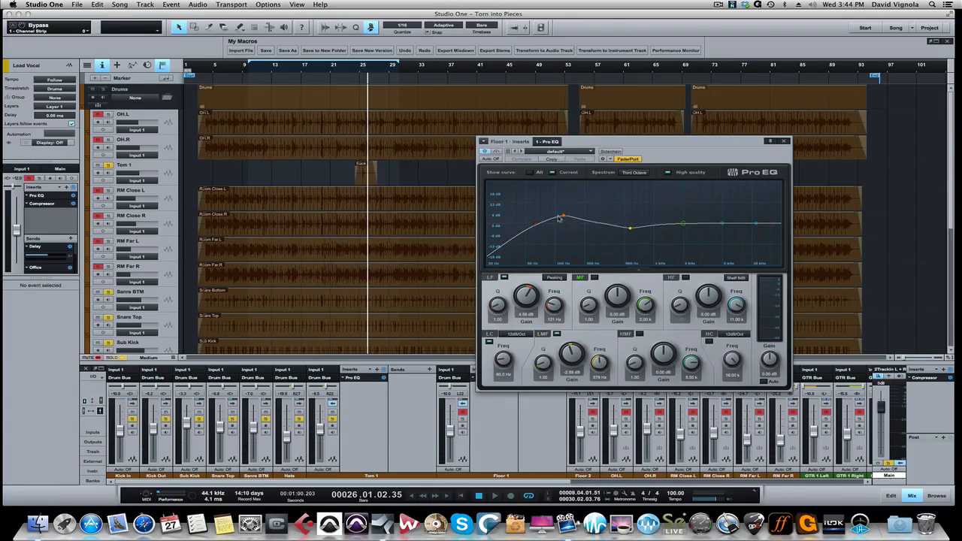
{"action": "left_click", "coordinate": [783, 141]}
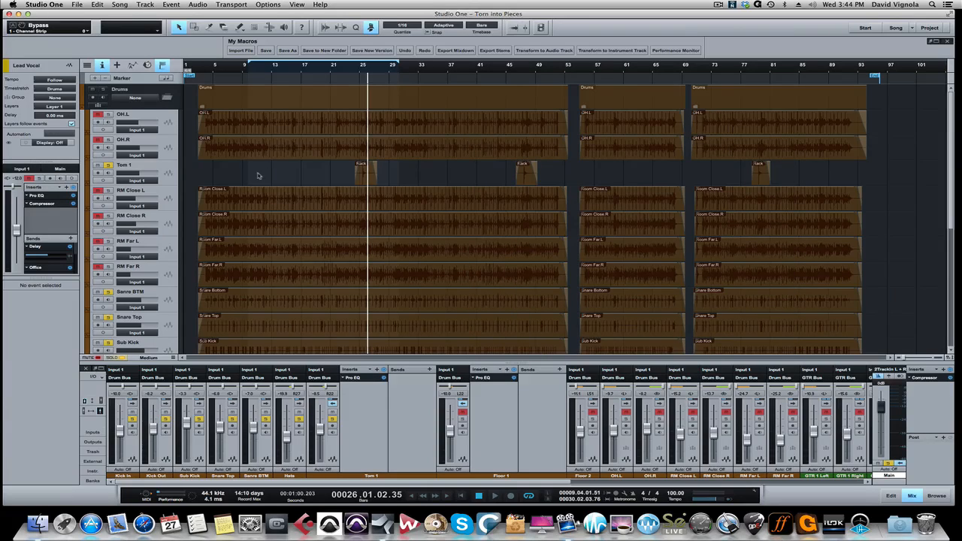
{"action": "scroll", "coordinate": [221, 182], "scroll_direction": "down", "scroll_amount": 3}
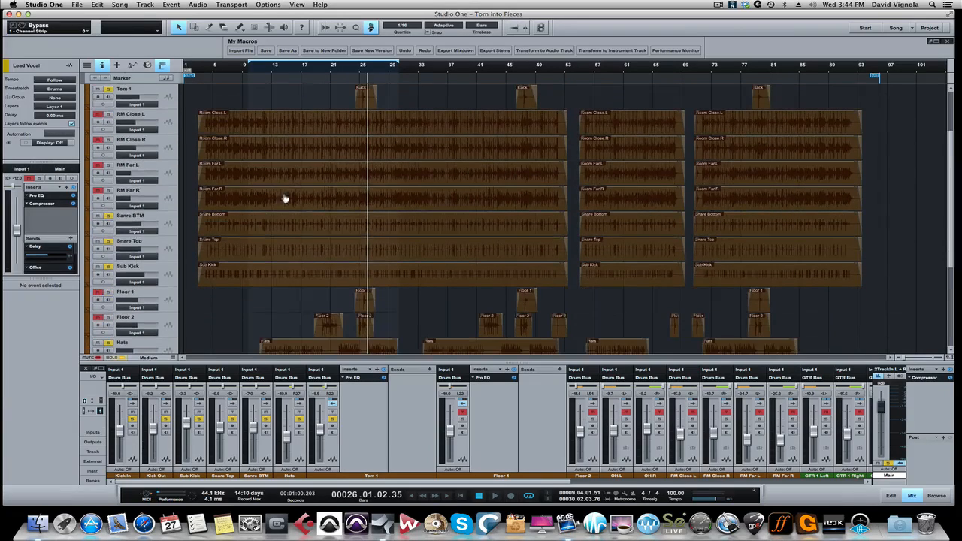
{"action": "left_click", "coordinate": [350, 67]}
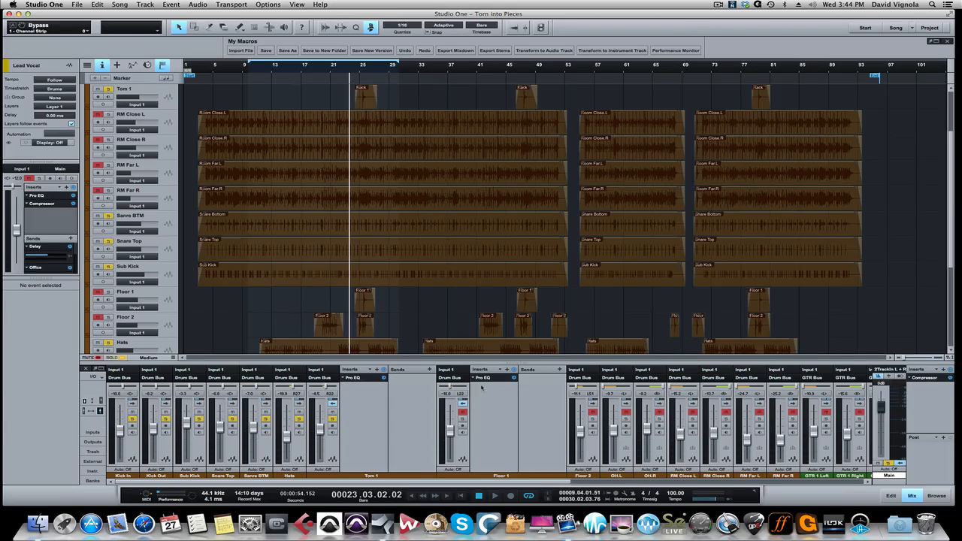
{"action": "key", "text": "space"}
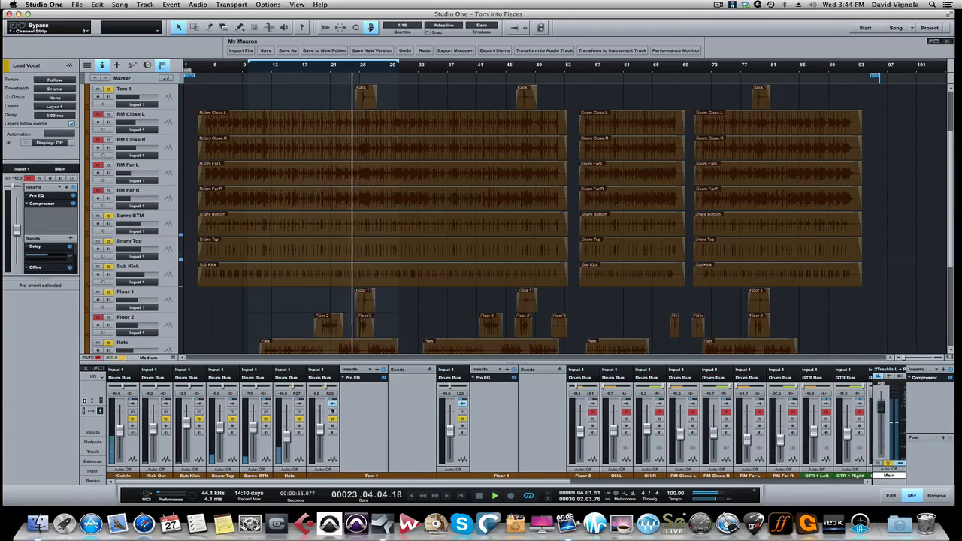
Mute Tom 1 briefly to hear Floor 1 without it, then unmute it and collapse the Tom 1 and Floor 1 channels.
{"action": "left_click", "coordinate": [332, 411]}
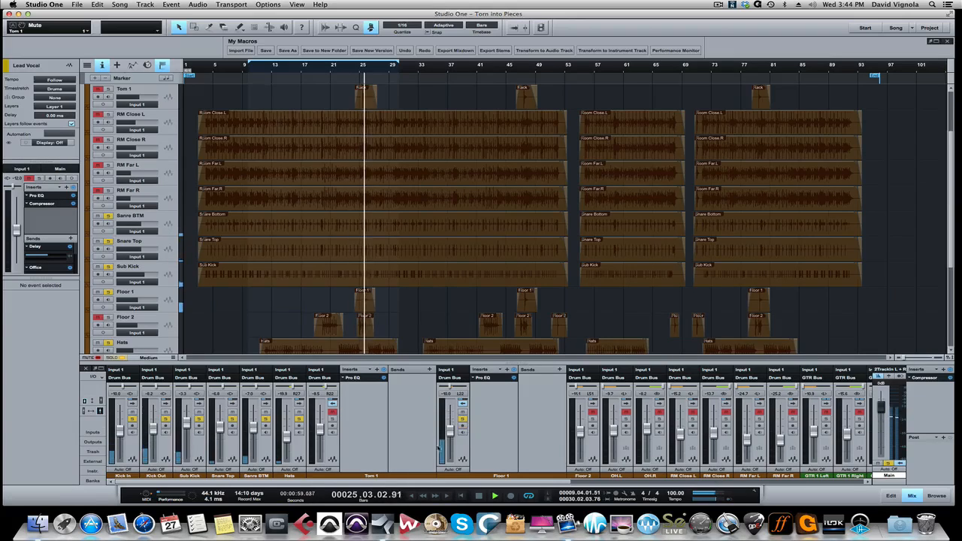
{"action": "key", "text": "space"}
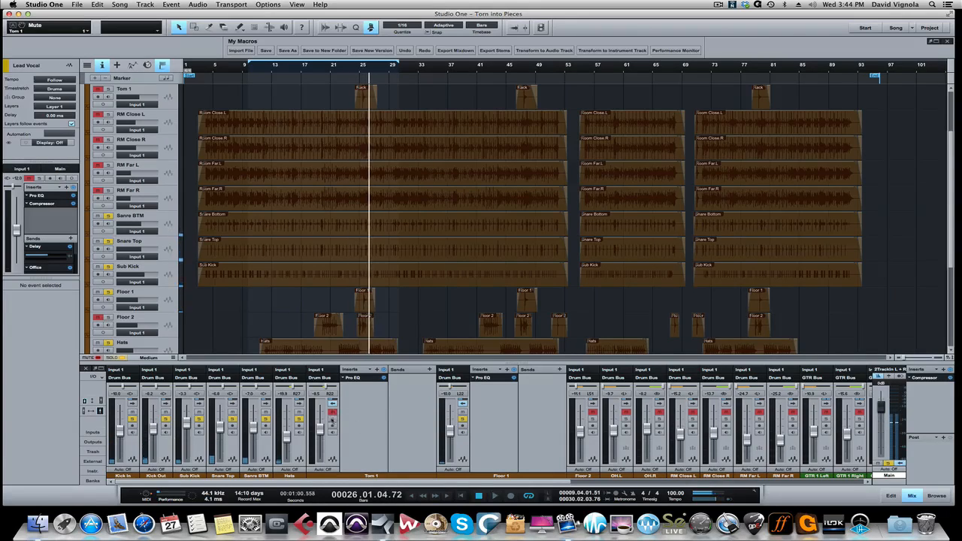
{"action": "left_click", "coordinate": [332, 412]}
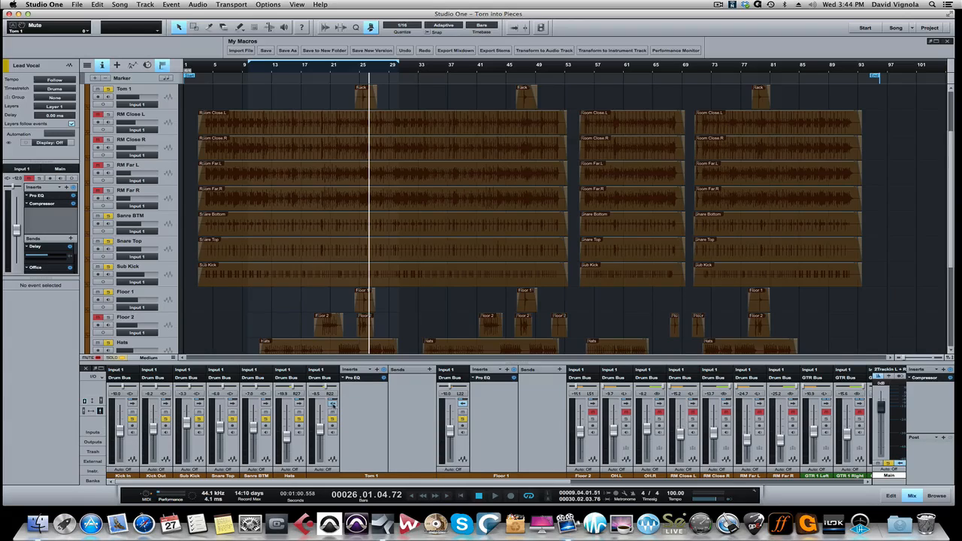
{"action": "left_click", "coordinate": [333, 404]}
{"action": "left_click", "coordinate": [366, 403]}
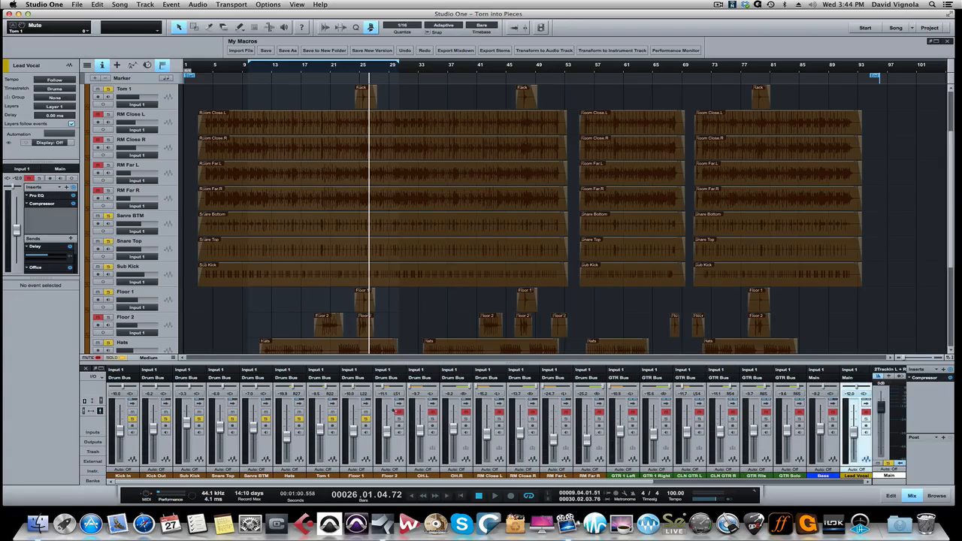
Expand the Floor 2 channel, examine the low boost in its Pro EQ, and close the plug-in.
{"action": "left_click", "coordinate": [399, 404]}
{"action": "left_click", "coordinate": [419, 378]}
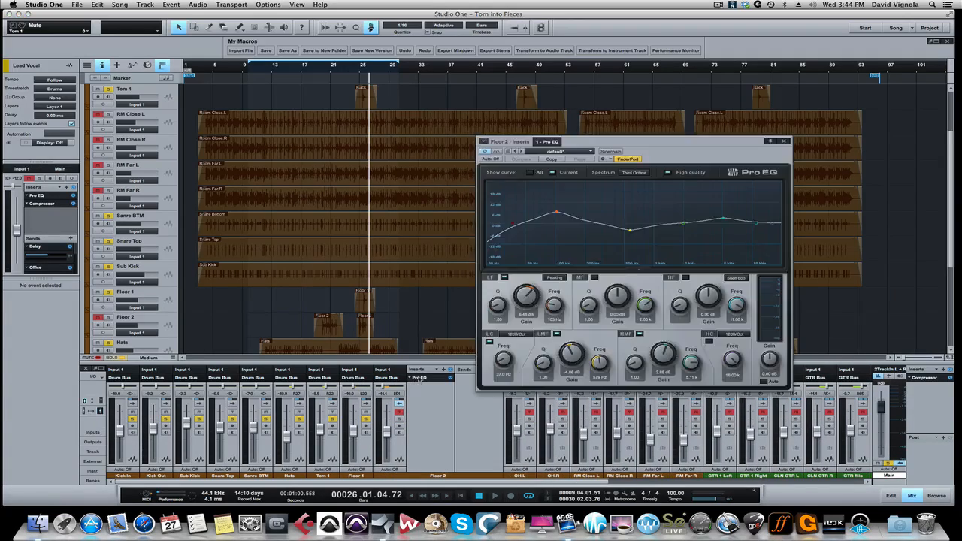
{"action": "left_click", "coordinate": [556, 214]}
{"action": "left_click", "coordinate": [782, 142]}
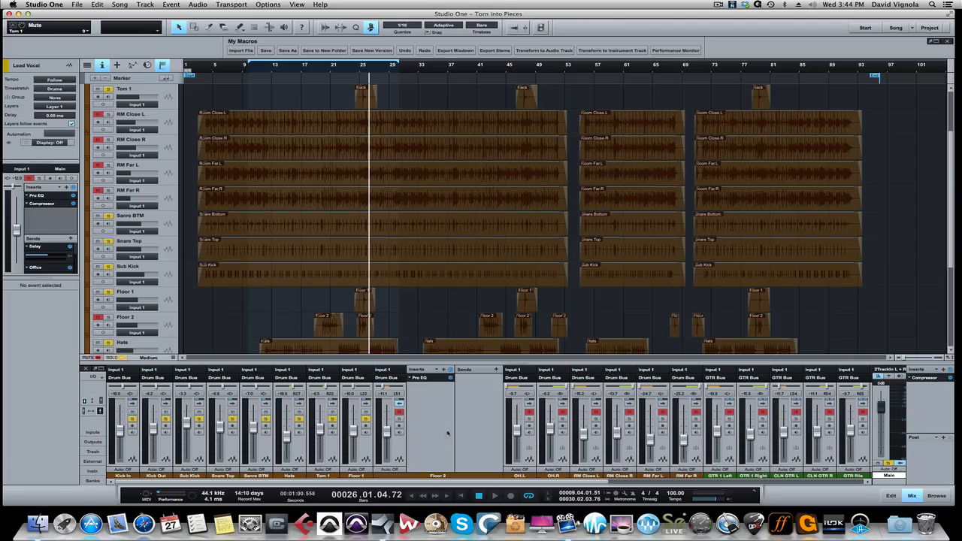
Add Floor 2 to the solo, play its fills from about bar 18, and collapse the channel.
{"action": "left_click", "coordinate": [310, 70]}
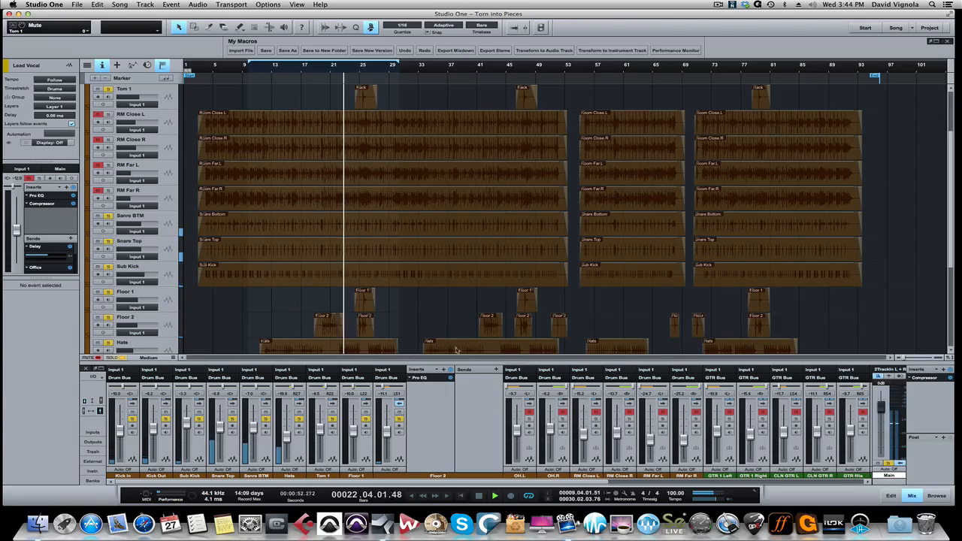
{"action": "scroll", "coordinate": [423, 398], "scroll_direction": "right", "scroll_amount": 1}
{"action": "scroll", "coordinate": [423, 398], "scroll_direction": "right", "scroll_amount": 3}
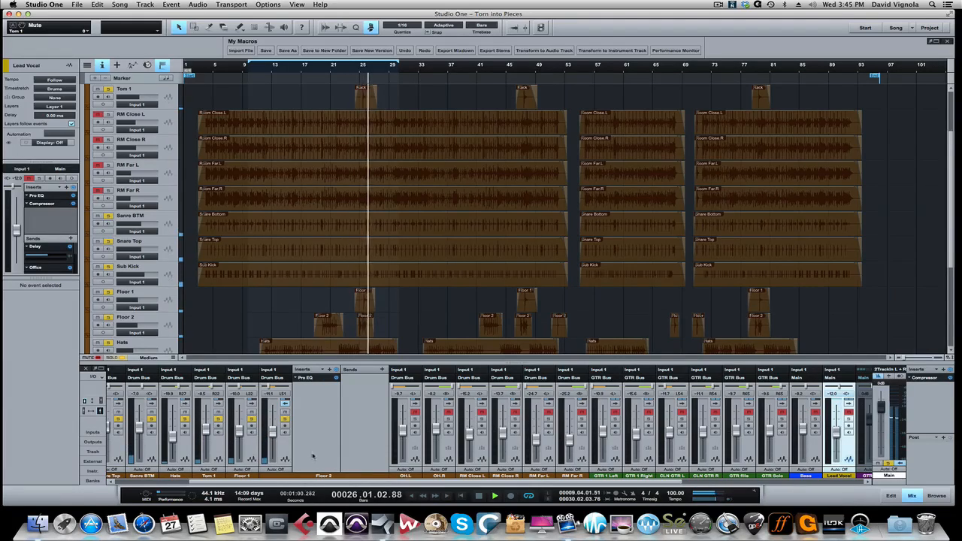
{"action": "left_click", "coordinate": [285, 404]}
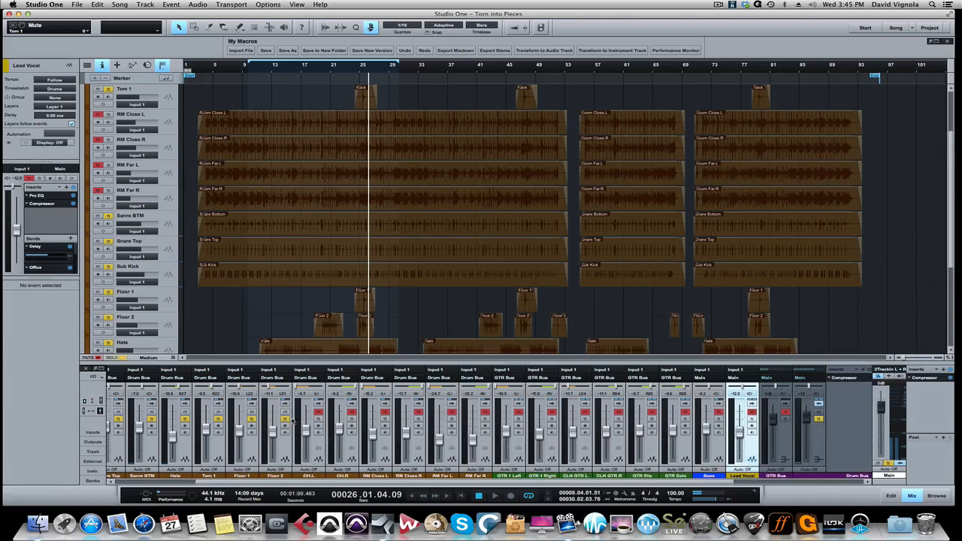
Expand the OH.L channel, examine the low cut and upper boost in its Pro EQ, and close the plug-in.
{"action": "left_click", "coordinate": [319, 403]}
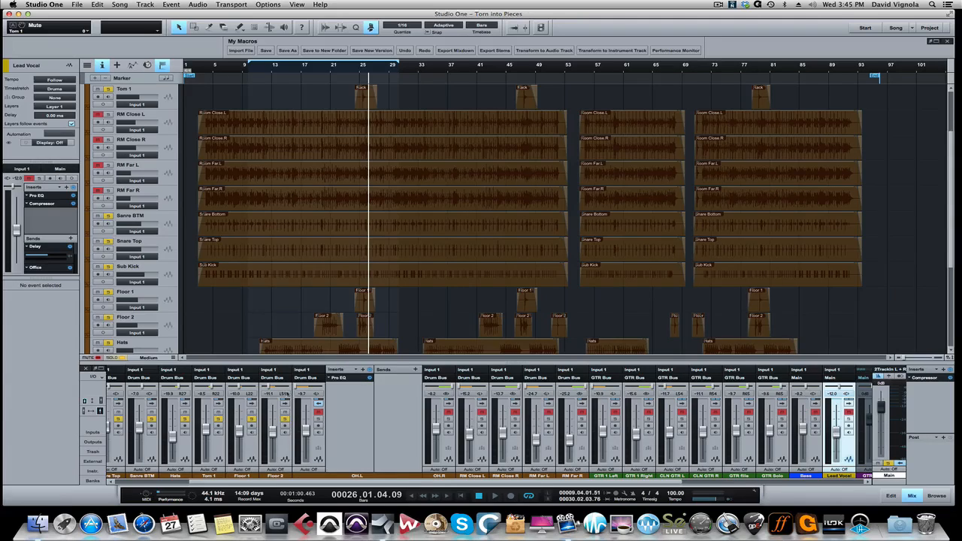
{"action": "left_click", "coordinate": [339, 377]}
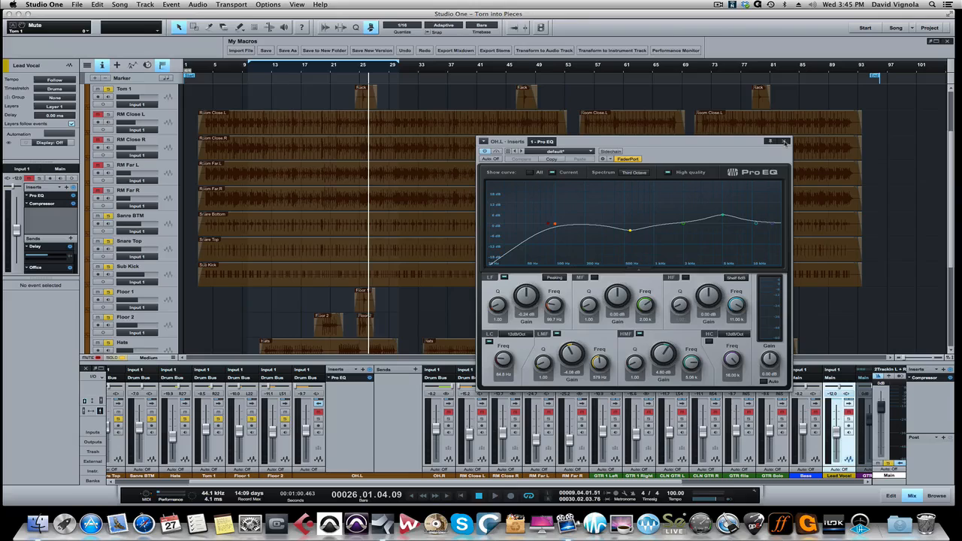
{"action": "left_click", "coordinate": [784, 142]}
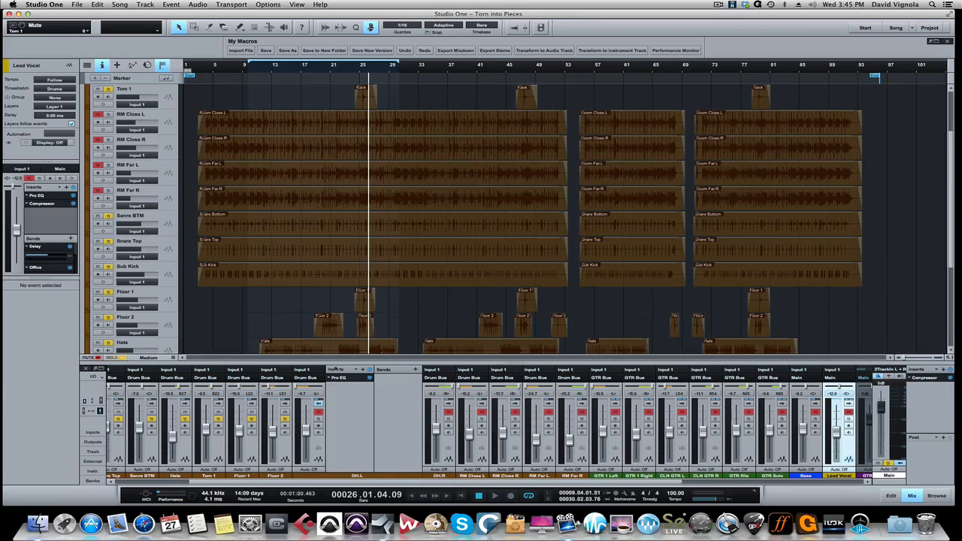
Solo both overheads during playback, collapse OH.L, and compare the drums with the overheads muted and unmuted.
{"action": "key", "text": "space"}
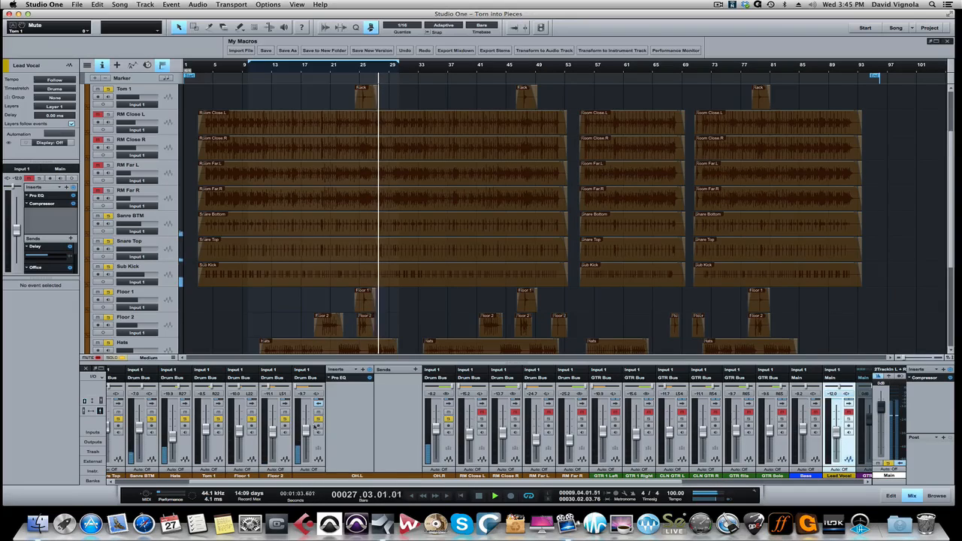
{"action": "left_click", "coordinate": [319, 403]}
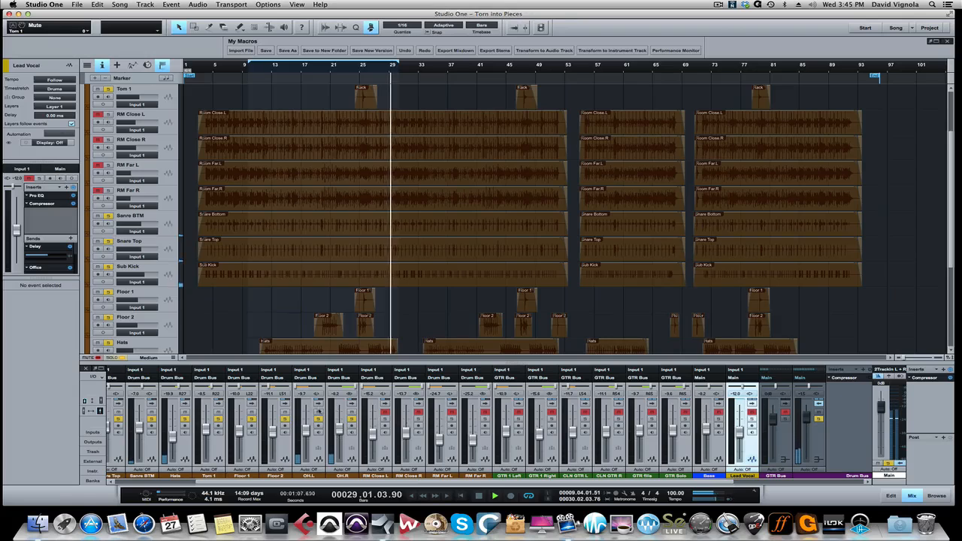
{"action": "left_click", "coordinate": [318, 412]}
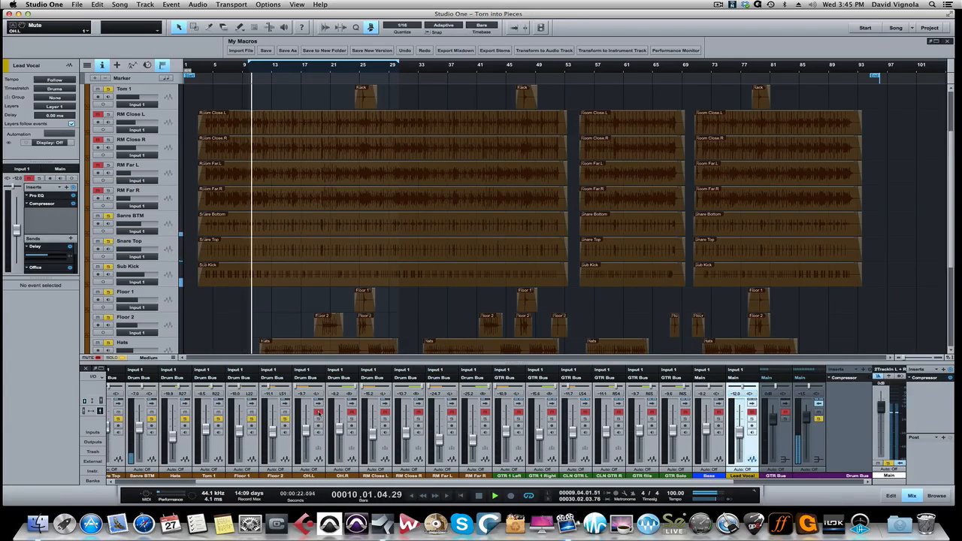
{"action": "left_click", "coordinate": [318, 412]}
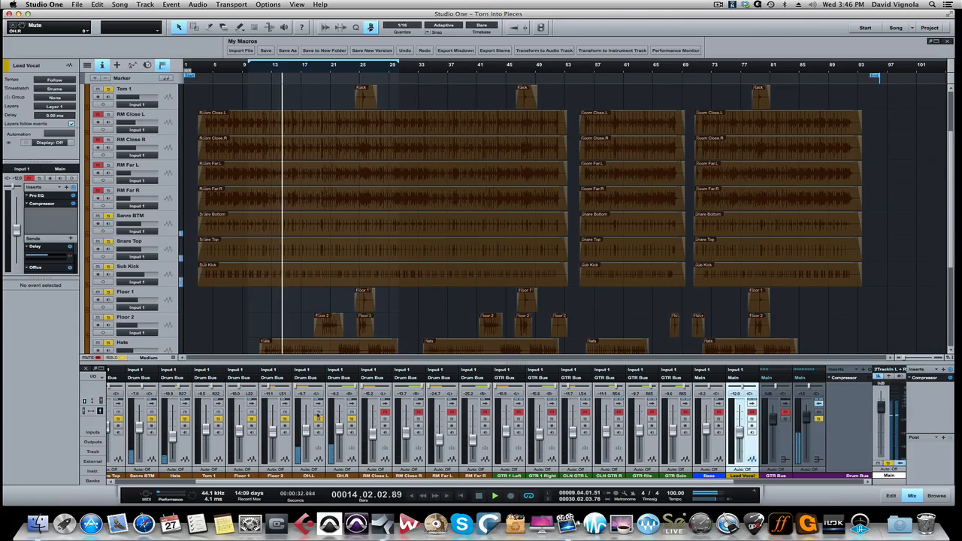
{"action": "key", "text": "space"}
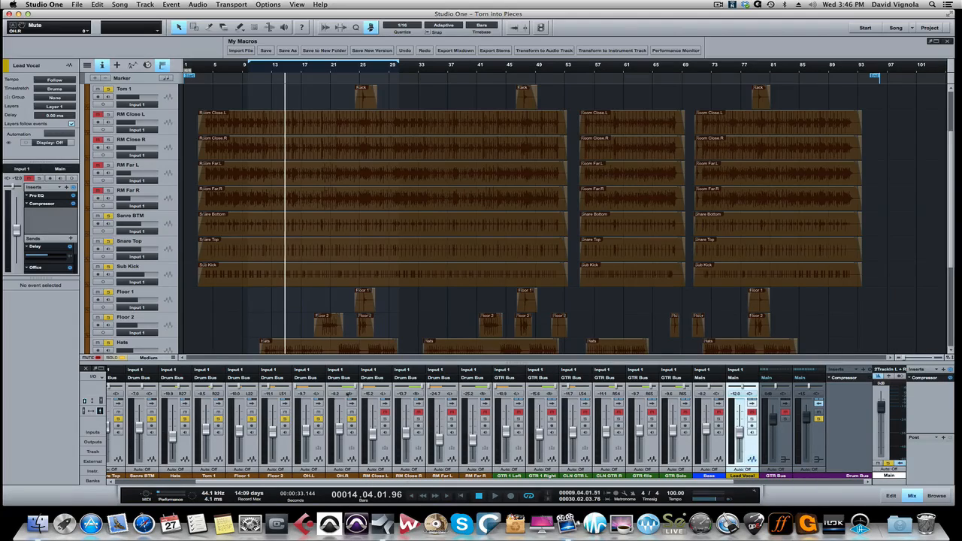
Expand the RM Close L channel, examine the low cut and low-mid dip in its Pro EQ, and close the plug-in.
{"action": "left_click", "coordinate": [383, 404]}
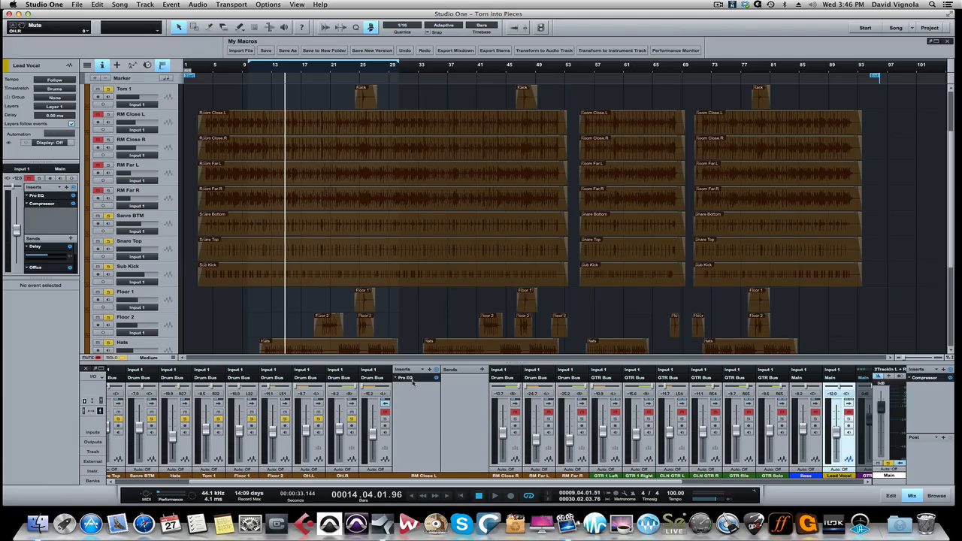
{"action": "left_click", "coordinate": [412, 380]}
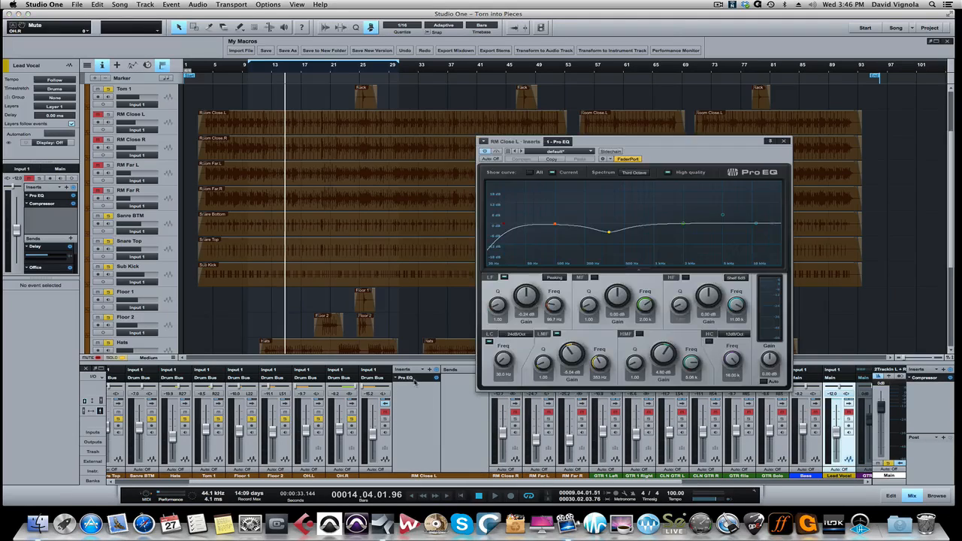
{"action": "left_click_drag", "start_coordinate": [668, 143], "coordinate": [590, 72]}
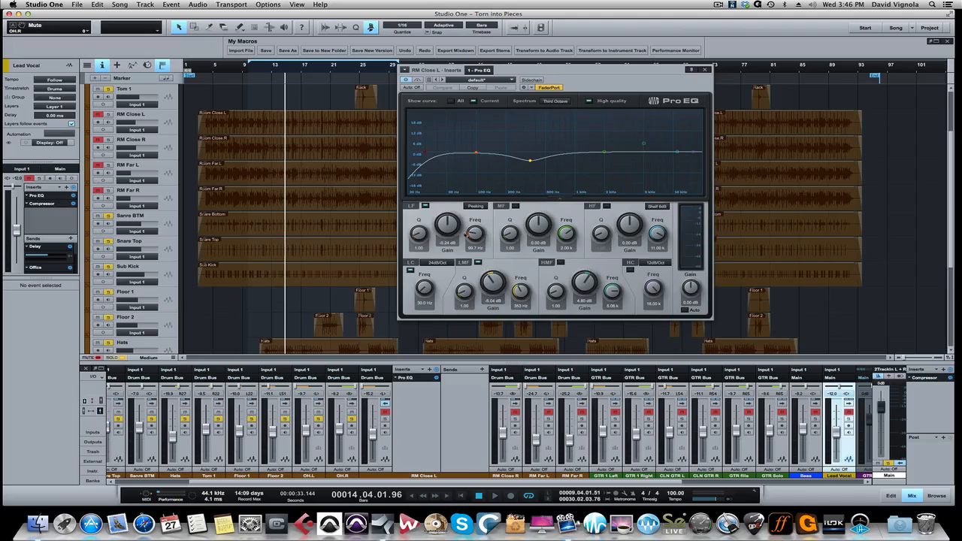
{"action": "left_click", "coordinate": [705, 70]}
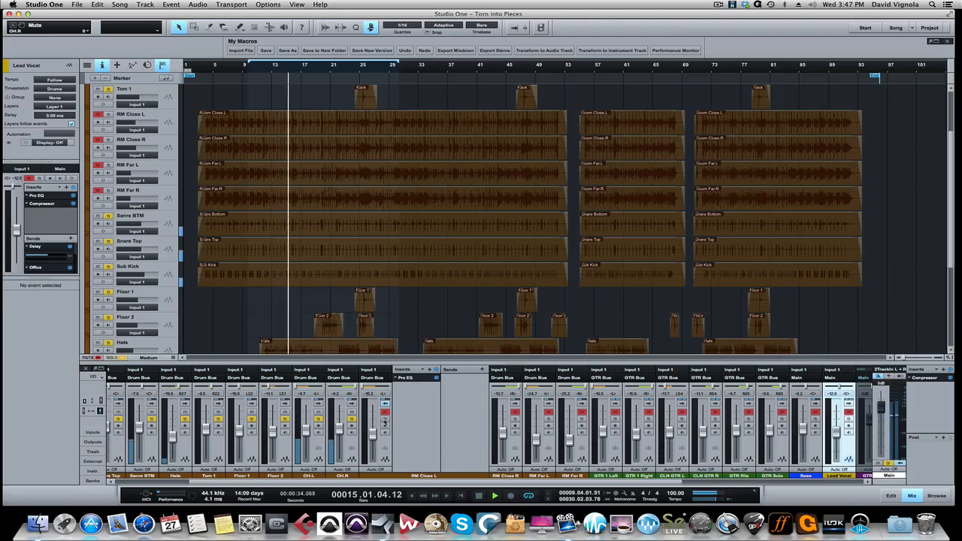
Collapse the RM Close L channel and add both close room channels to the solo.
{"action": "left_click", "coordinate": [384, 404]}
{"action": "left_click", "coordinate": [385, 419]}
{"action": "left_click", "coordinate": [418, 419]}
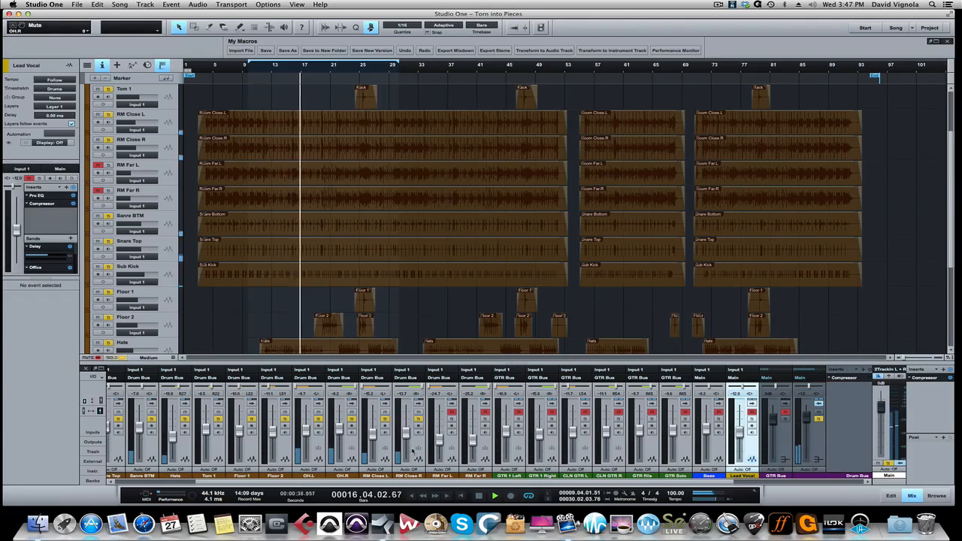
Audition different close room fader levels during playback, stop, and lower RM Close R to -17.6 dB.
{"action": "left_click_drag", "start_coordinate": [404, 434], "coordinate": [407, 434]}
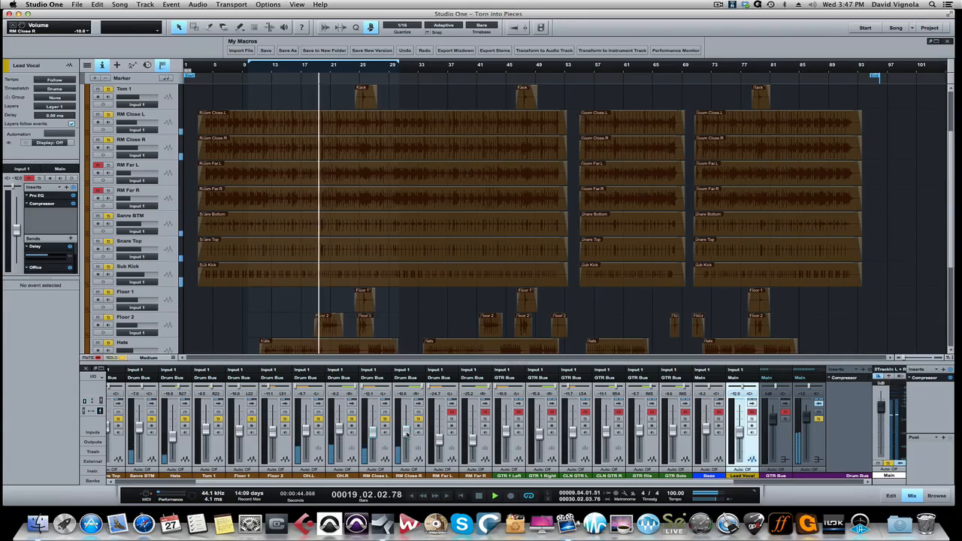
{"action": "left_click_drag", "start_coordinate": [406, 434], "coordinate": [406, 431]}
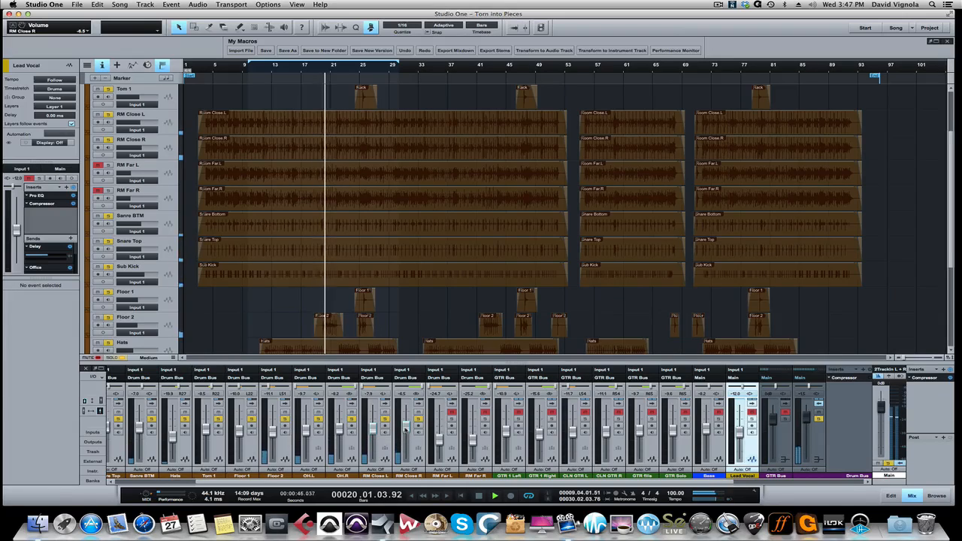
{"action": "key", "text": "space"}
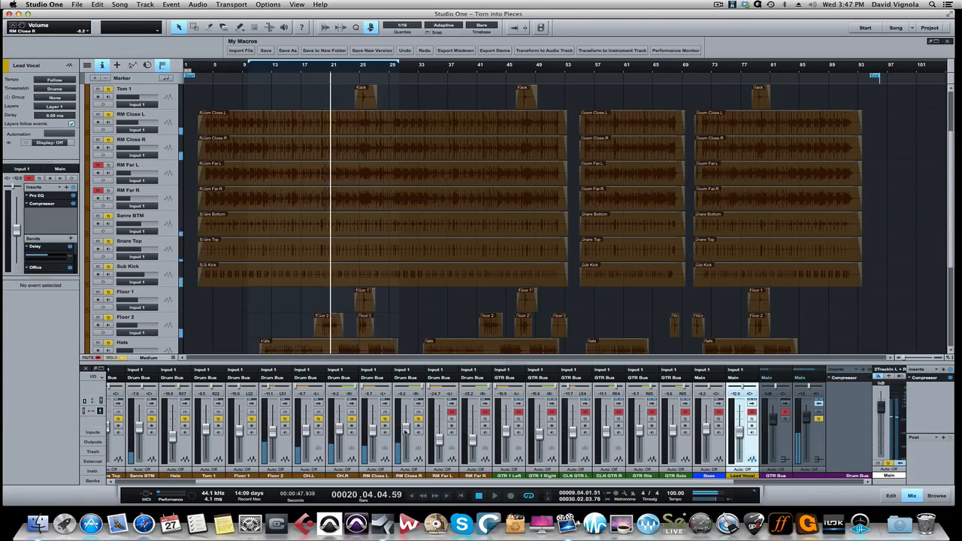
{"action": "left_click_drag", "start_coordinate": [406, 428], "coordinate": [406, 431]}
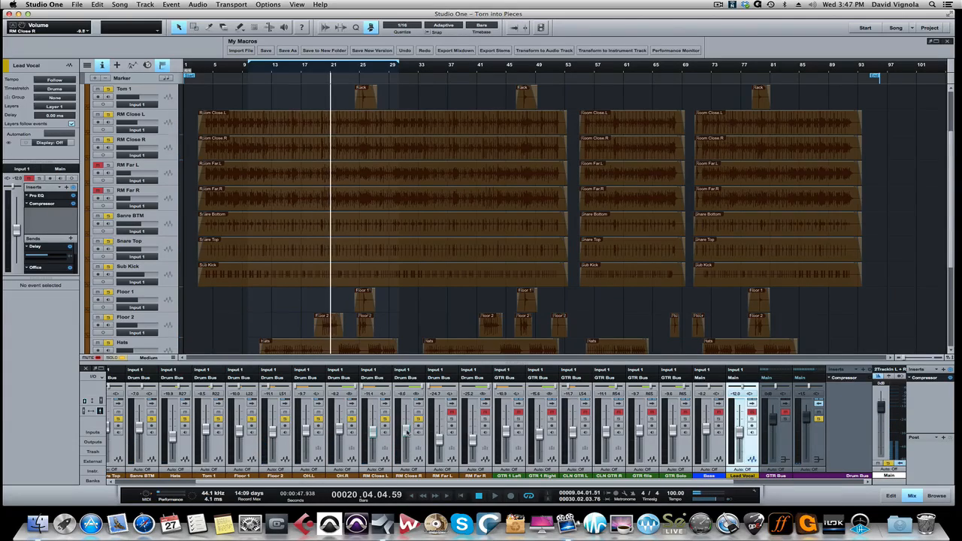
{"action": "left_click_drag", "start_coordinate": [406, 432], "coordinate": [406, 436]}
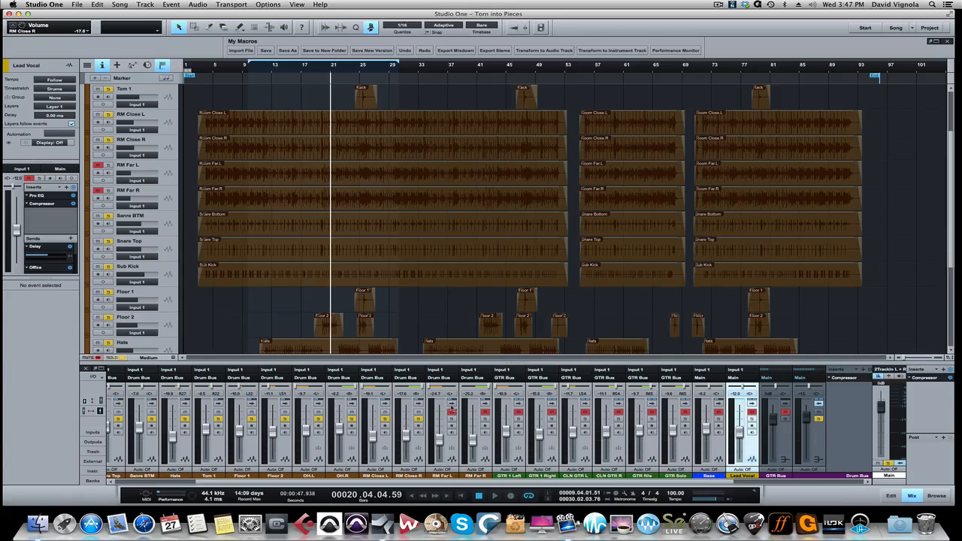
Expand the RM Far L channel, examine the low cut and low-mid dip in its Pro EQ, close the plug-in and collapse the channel.
{"action": "left_click", "coordinate": [451, 404]}
{"action": "left_click", "coordinate": [471, 379]}
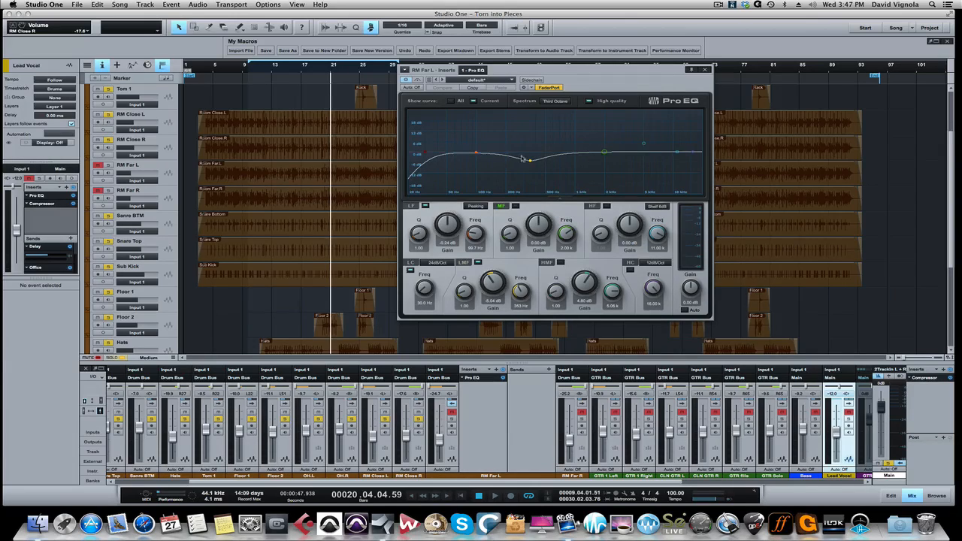
{"action": "left_click", "coordinate": [704, 70]}
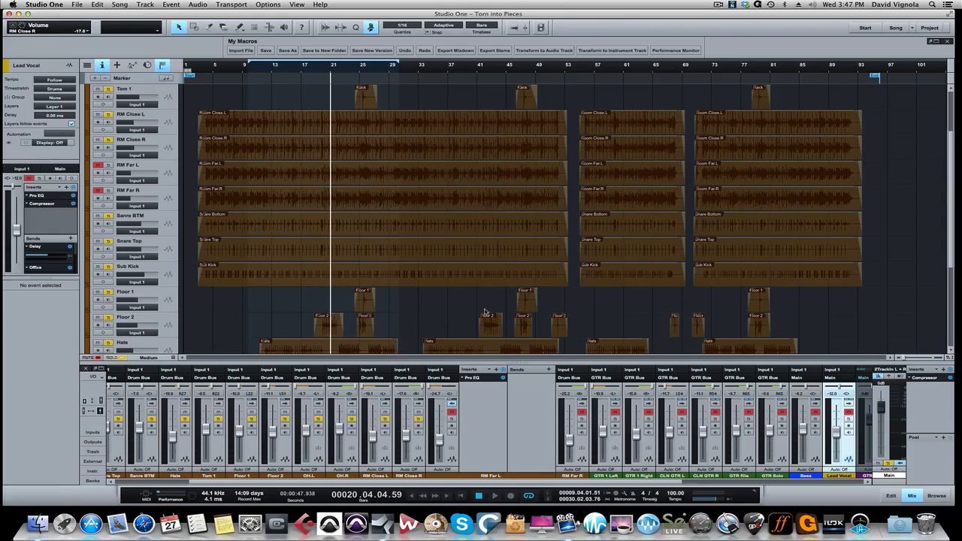
{"action": "left_click", "coordinate": [452, 405]}
Add both far room channels to the solo during playback and rebalance the room faders, setting RM Close R to -14.8 dB.
{"action": "key", "text": "space"}
{"action": "left_click", "coordinate": [451, 419]}
{"action": "left_click_drag", "start_coordinate": [439, 442], "coordinate": [406, 432]}
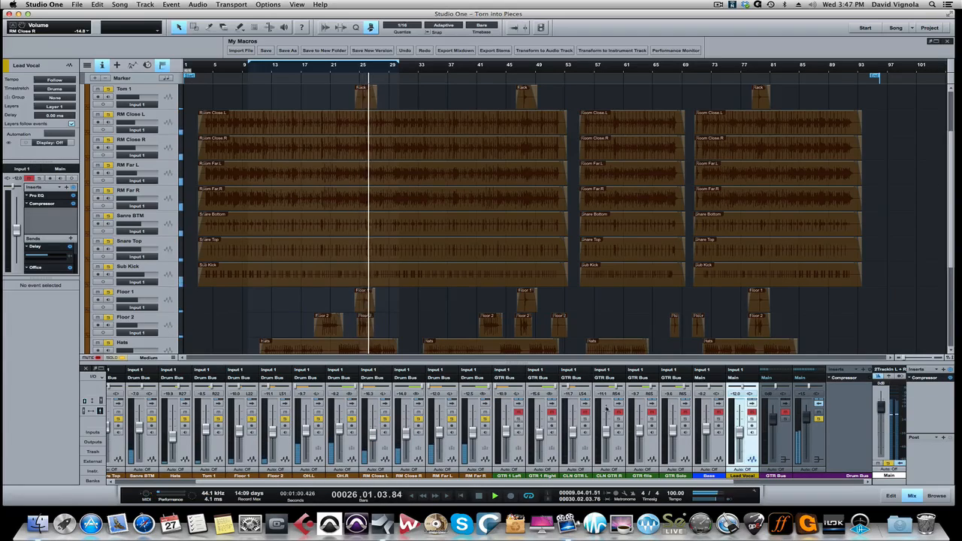
Stop playback, expand the Drum Bus channel, and open its Compressor to examine the settings.
{"action": "scroll", "coordinate": [628, 418], "scroll_direction": "right", "scroll_amount": 3}
{"action": "scroll", "coordinate": [627, 415], "scroll_direction": "right", "scroll_amount": 3}
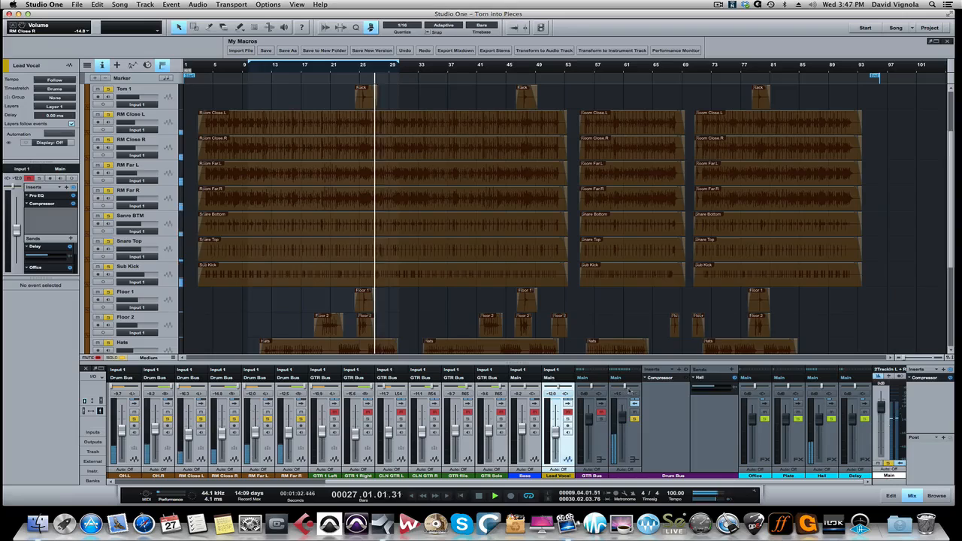
{"action": "key", "text": "space"}
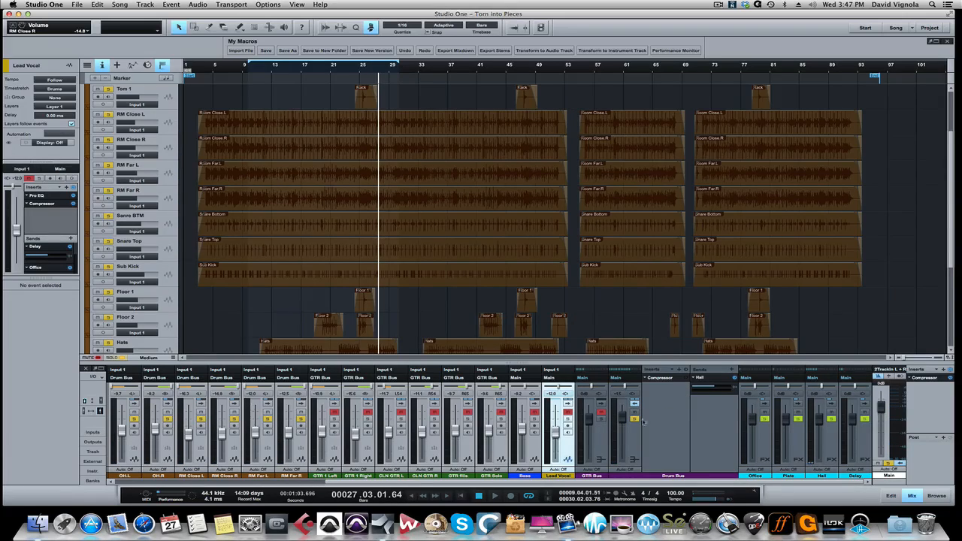
{"action": "scroll", "coordinate": [634, 403], "scroll_direction": "left", "scroll_amount": 3}
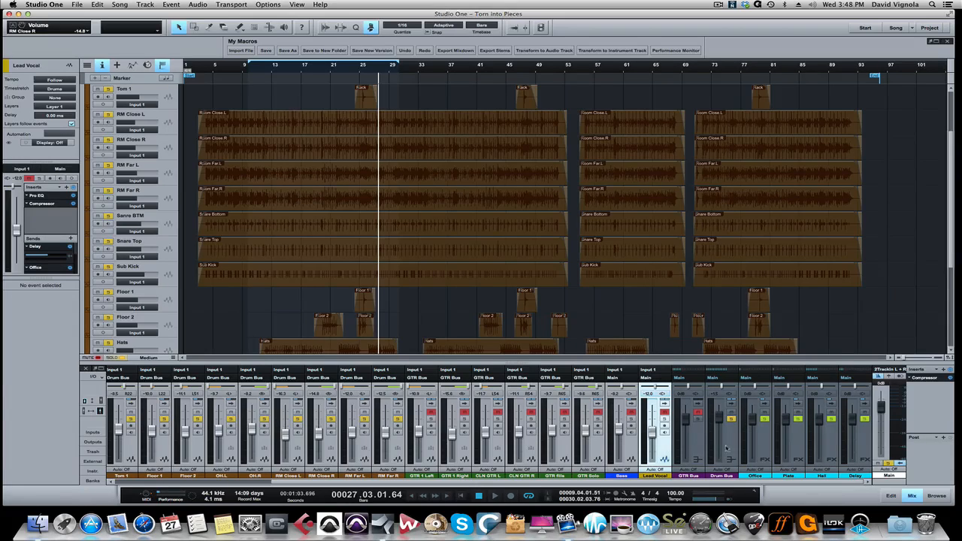
{"action": "left_click", "coordinate": [725, 444]}
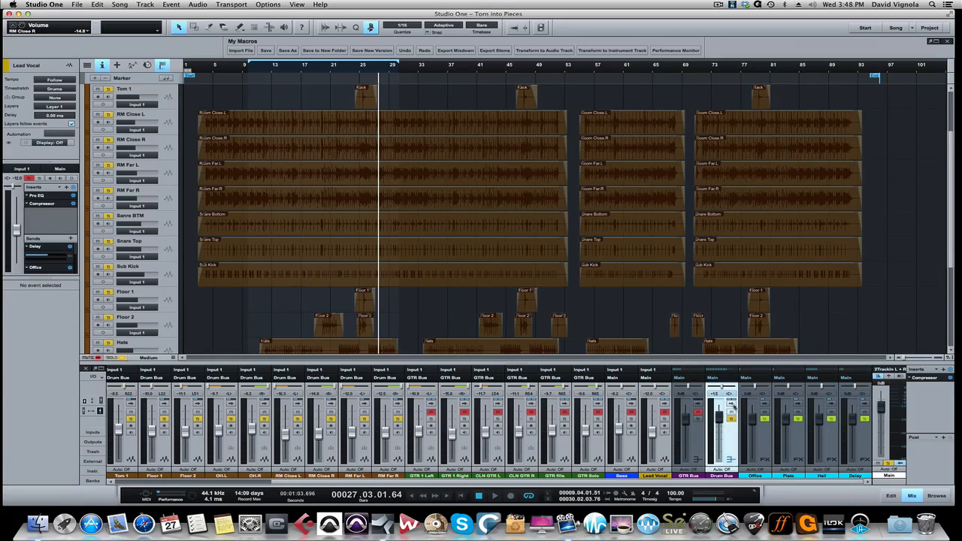
{"action": "left_click", "coordinate": [732, 403]}
{"action": "double_click", "coordinate": [755, 378]}
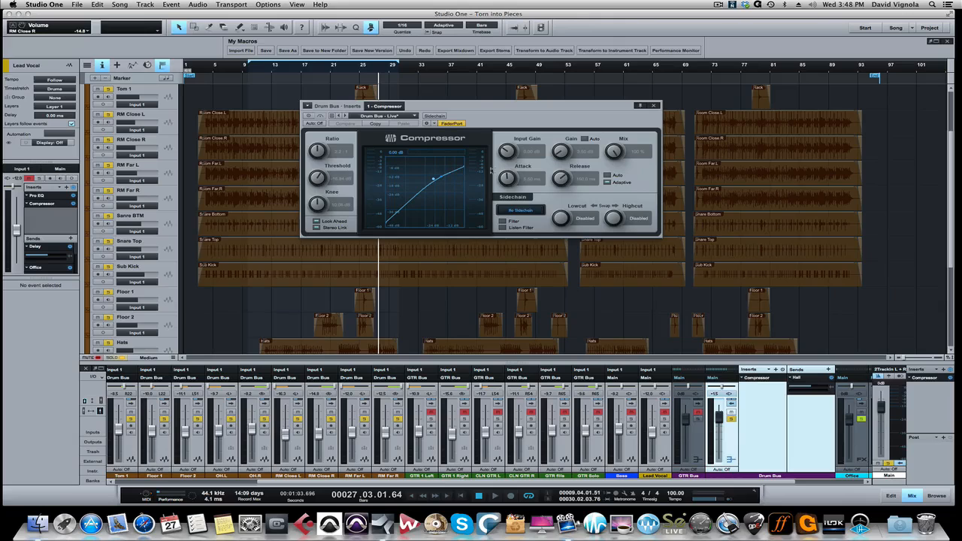
{"action": "left_click_drag", "start_coordinate": [474, 106], "coordinate": [468, 155]}
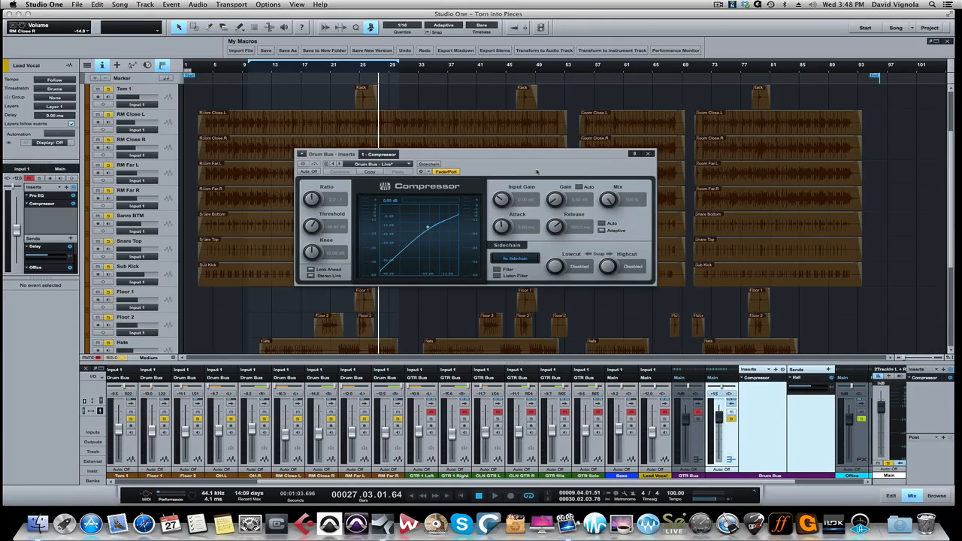
Play the drums from about bar 12, activate the Drum Bus Compressor, and compare the sound with it bypassed and active.
{"action": "left_click", "coordinate": [269, 69]}
{"action": "key", "text": "space"}
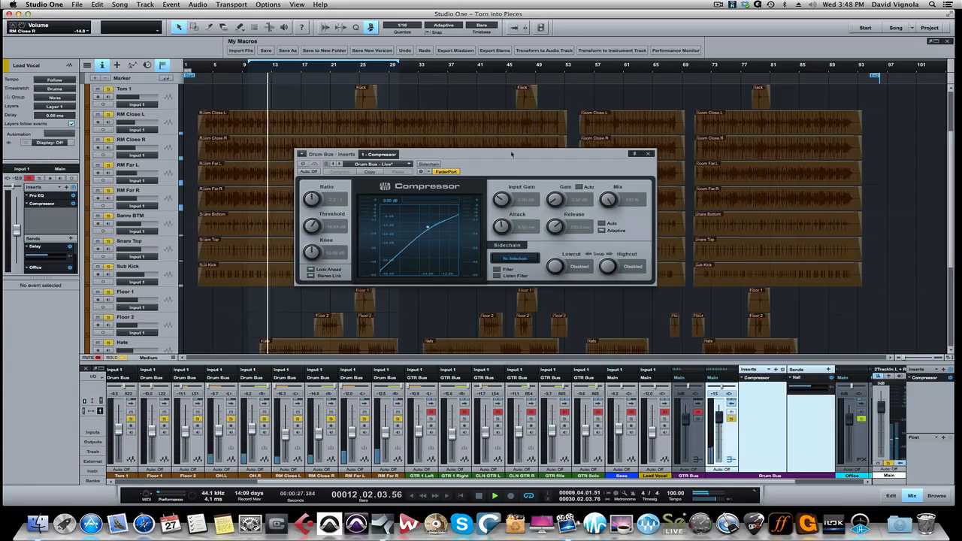
{"action": "left_click", "coordinate": [303, 164]}
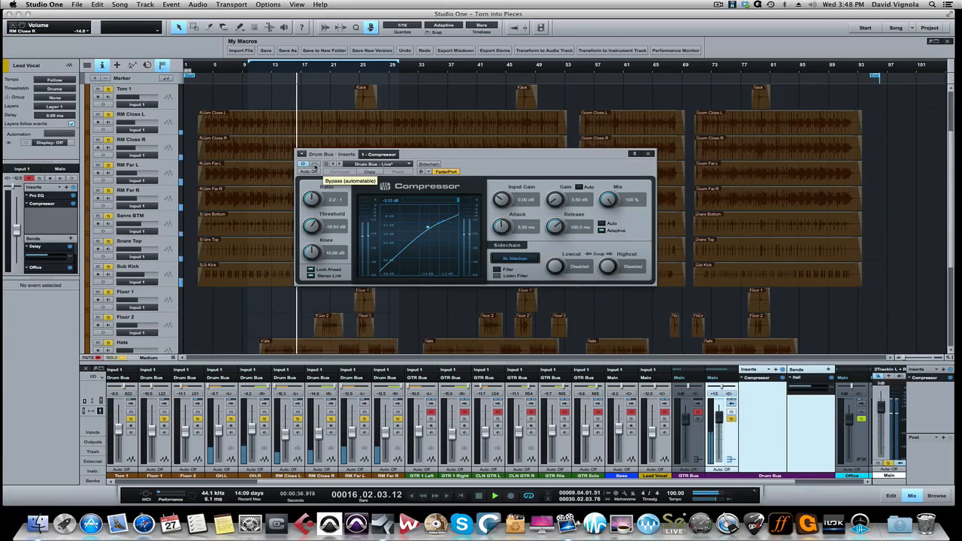
{"action": "left_click", "coordinate": [314, 165]}
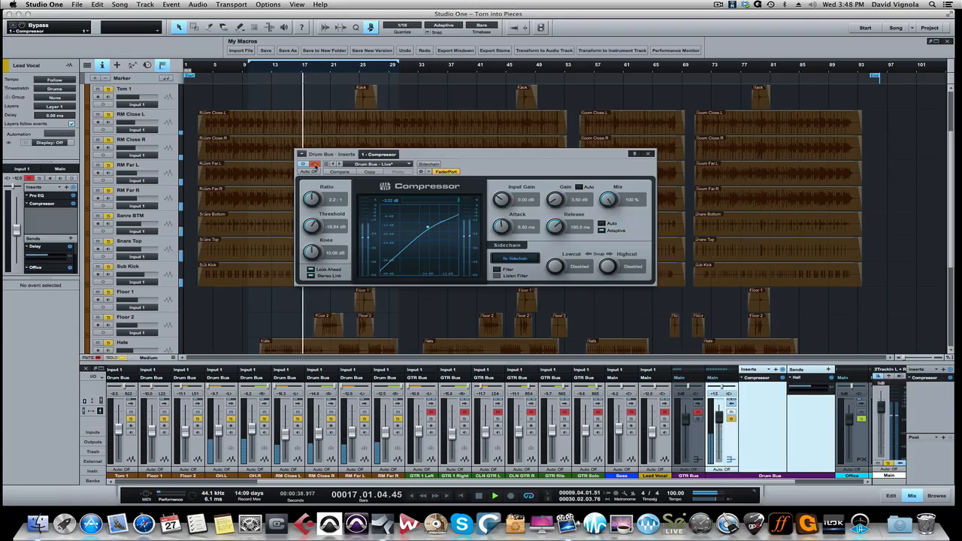
{"action": "left_click", "coordinate": [314, 165]}
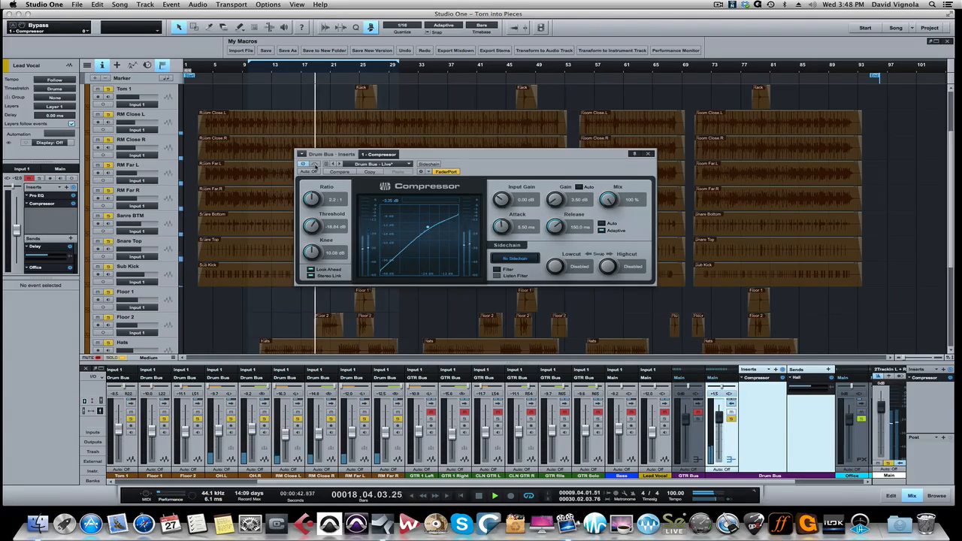
{"action": "key", "text": "space"}
Compare the drums with the Drum Bus Hall send muted and unmuted during playback, and close the Compressor.
{"action": "left_click_drag", "start_coordinate": [478, 155], "coordinate": [477, 138]}
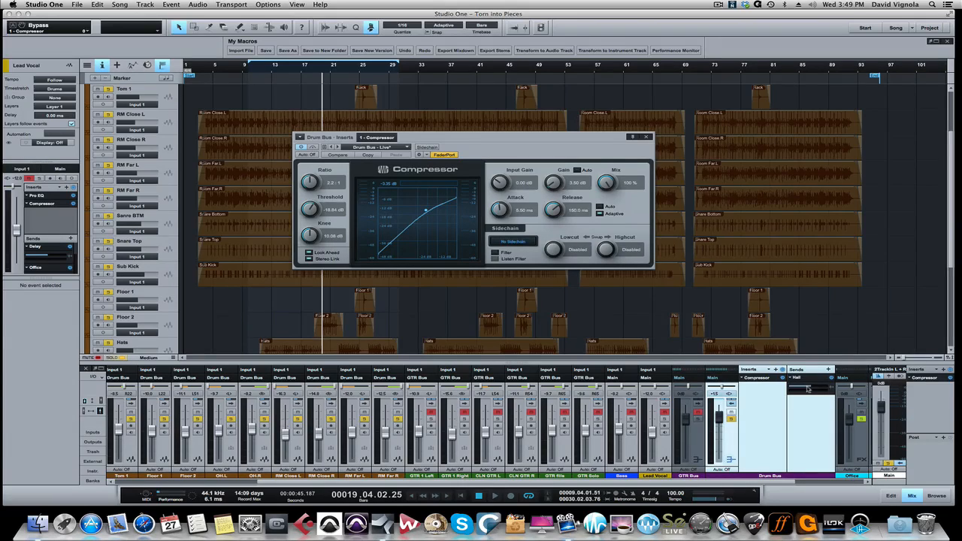
{"action": "left_click", "coordinate": [311, 148]}
{"action": "left_click_drag", "start_coordinate": [463, 136], "coordinate": [433, 152]}
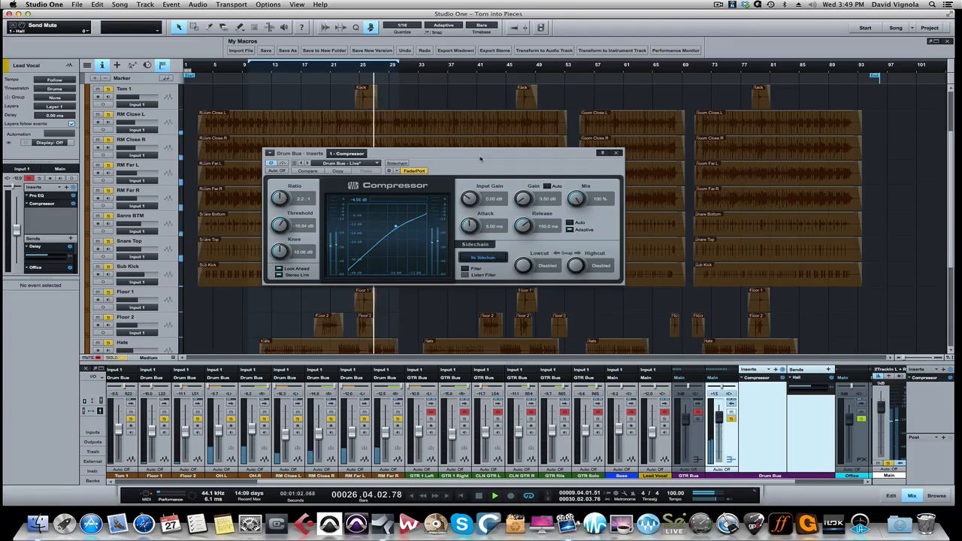
{"action": "key", "text": "space"}
{"action": "left_click", "coordinate": [615, 152]}
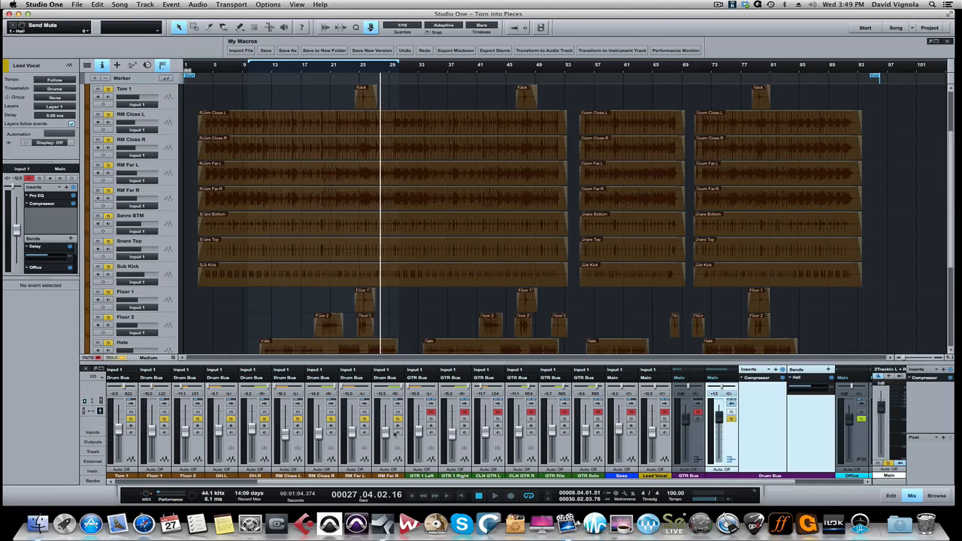
Collapse the Drum Bus channel, and expand and solo the Bass channel with the drums during playback.
{"action": "scroll", "coordinate": [385, 431], "scroll_direction": "left", "scroll_amount": 6}
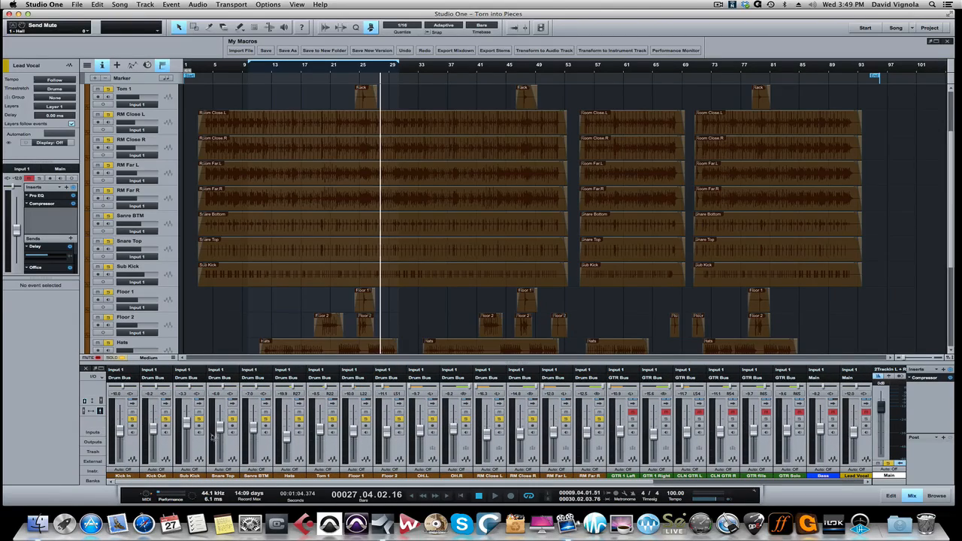
{"action": "mouse_move", "coordinate": [212, 428]}
{"action": "scroll", "coordinate": [366, 423], "scroll_direction": "right", "scroll_amount": 5}
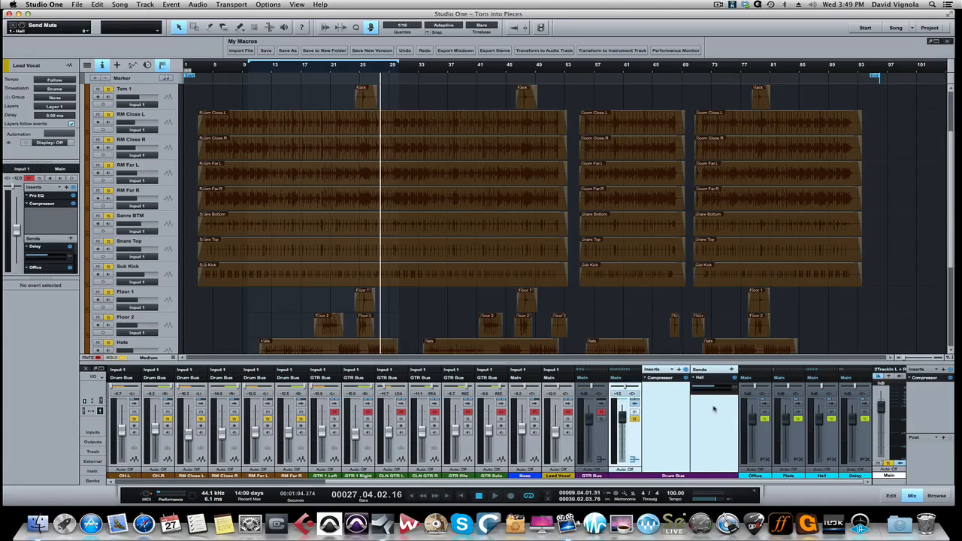
{"action": "left_click", "coordinate": [633, 406]}
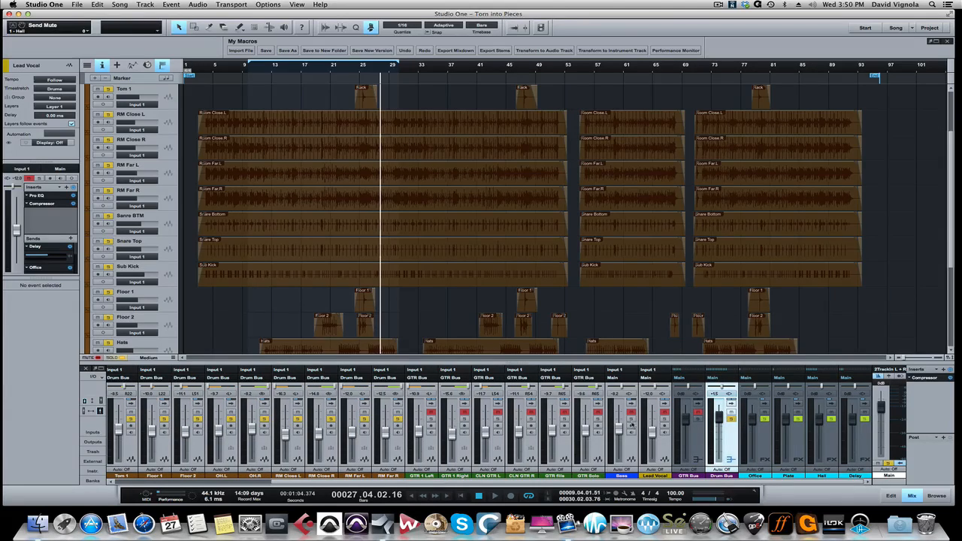
{"action": "left_click", "coordinate": [634, 409]}
{"action": "key", "text": "space"}
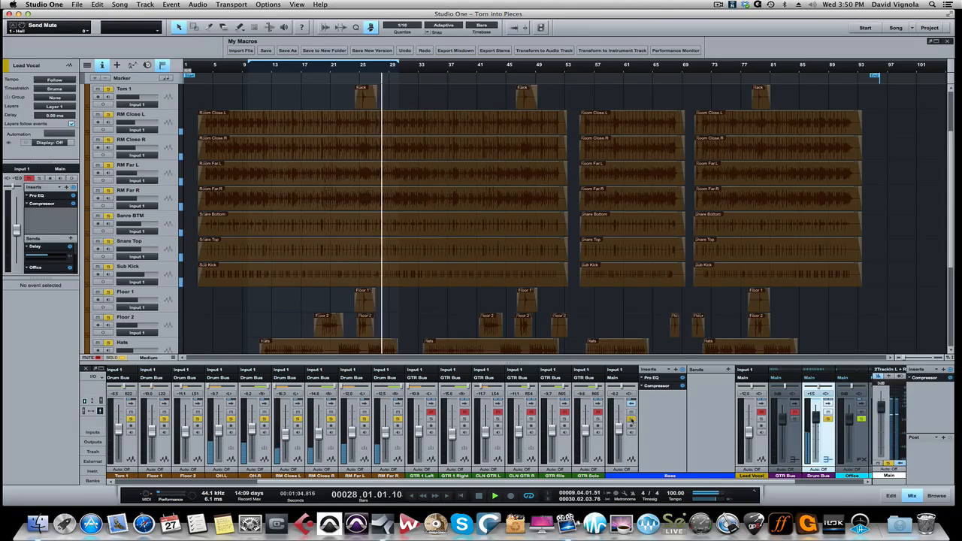
Open the Pro EQ on the Bass channel and extend the playback loop's end to about bar 39.
{"action": "left_click", "coordinate": [661, 378]}
{"action": "left_click_drag", "start_coordinate": [445, 156], "coordinate": [386, 136]}
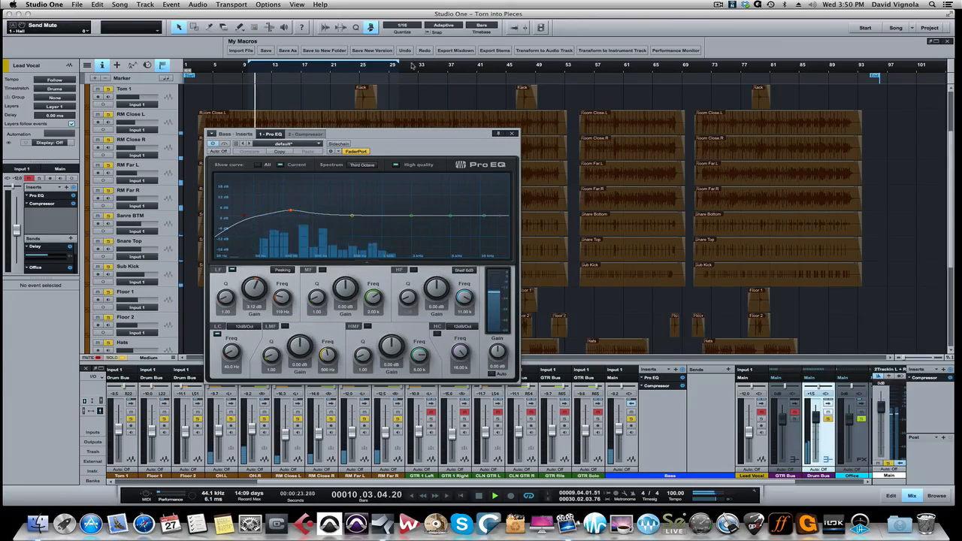
{"action": "left_click_drag", "start_coordinate": [402, 65], "coordinate": [465, 65]}
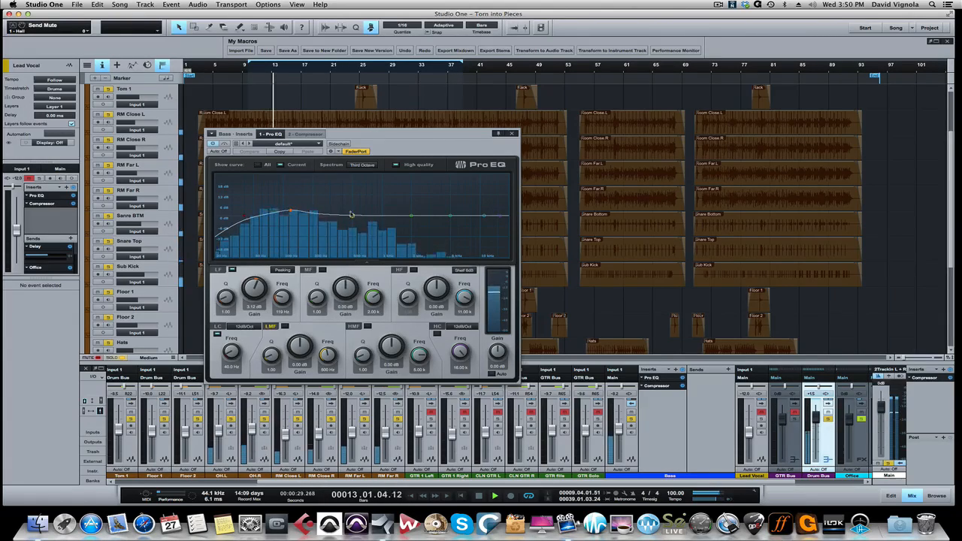
{"action": "key", "text": "space"}
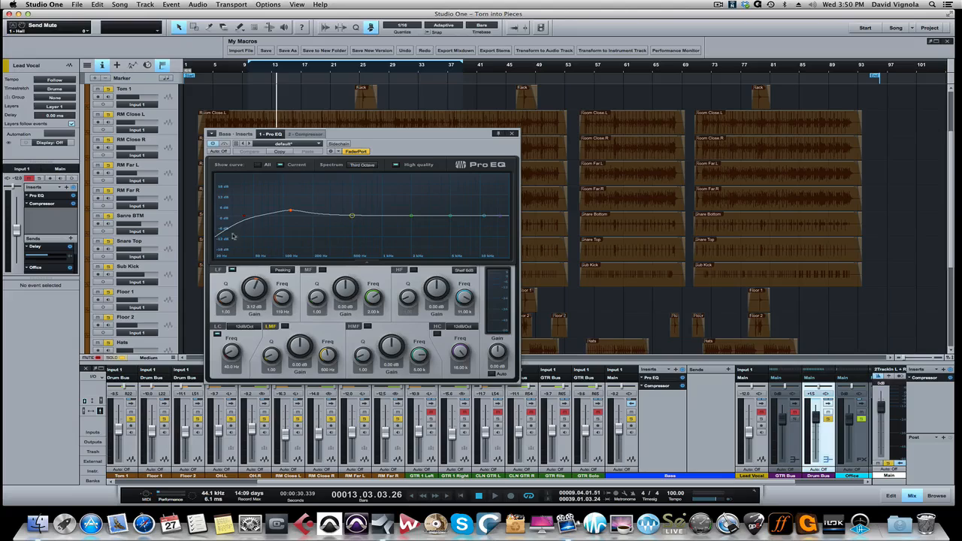
Set the low cut frequency in the Bass Pro EQ to 30 Hz and close the plug-in.
{"action": "left_click", "coordinate": [229, 368]}
{"action": "type", "text": "30"}
{"action": "key", "text": "Return"}
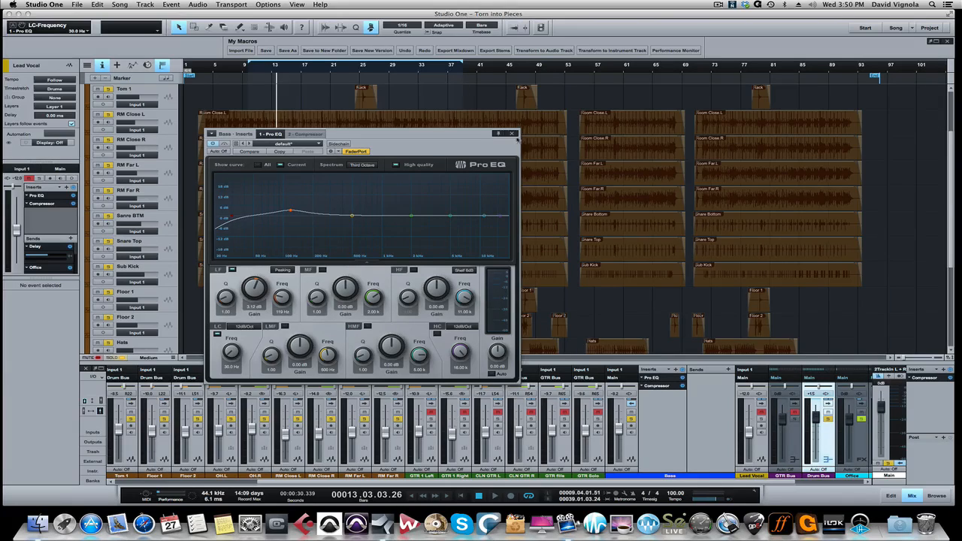
{"action": "left_click", "coordinate": [511, 133]}
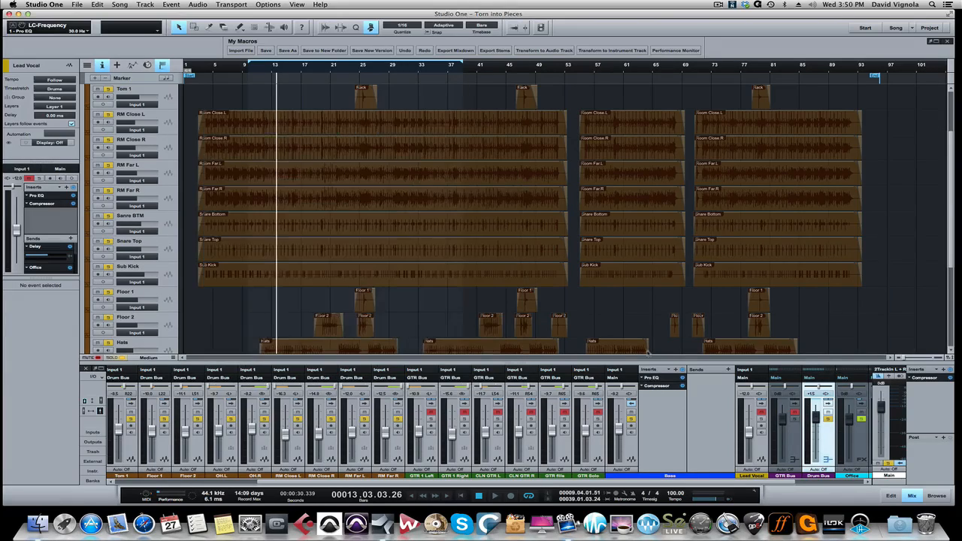
Open the Compressor on the Bass channel and compare the bass with it bypassed and active during playback.
{"action": "left_click", "coordinate": [654, 385]}
{"action": "left_click_drag", "start_coordinate": [392, 136], "coordinate": [477, 173]}
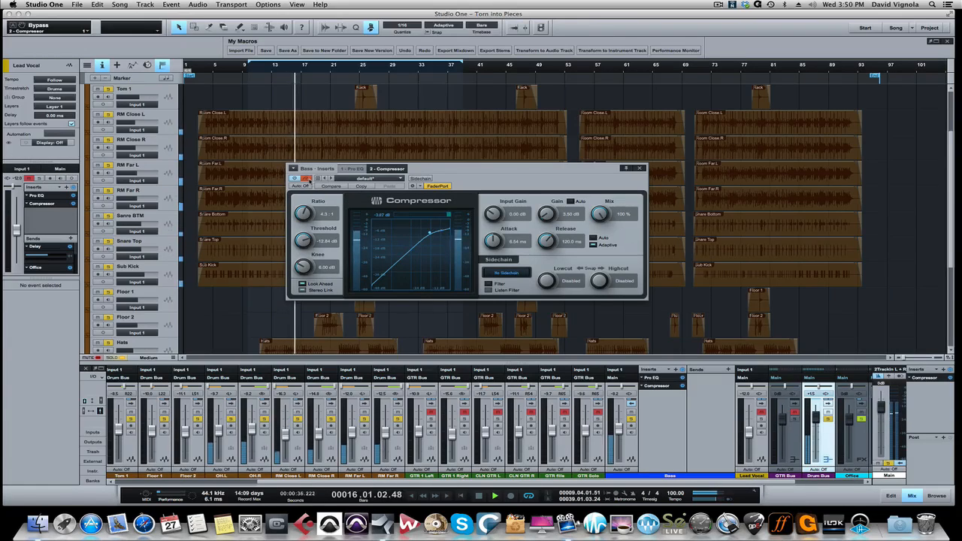
{"action": "left_click", "coordinate": [309, 180]}
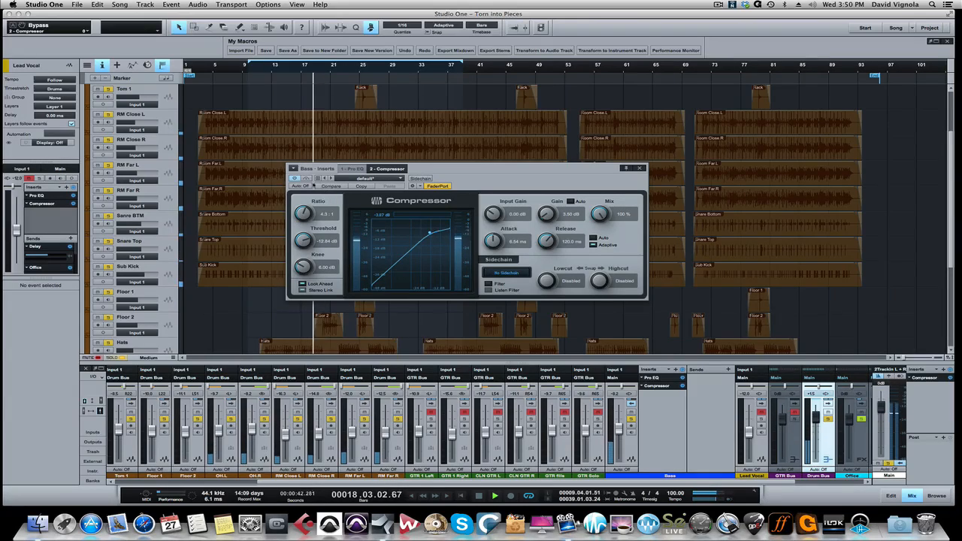
{"action": "left_click", "coordinate": [307, 179]}
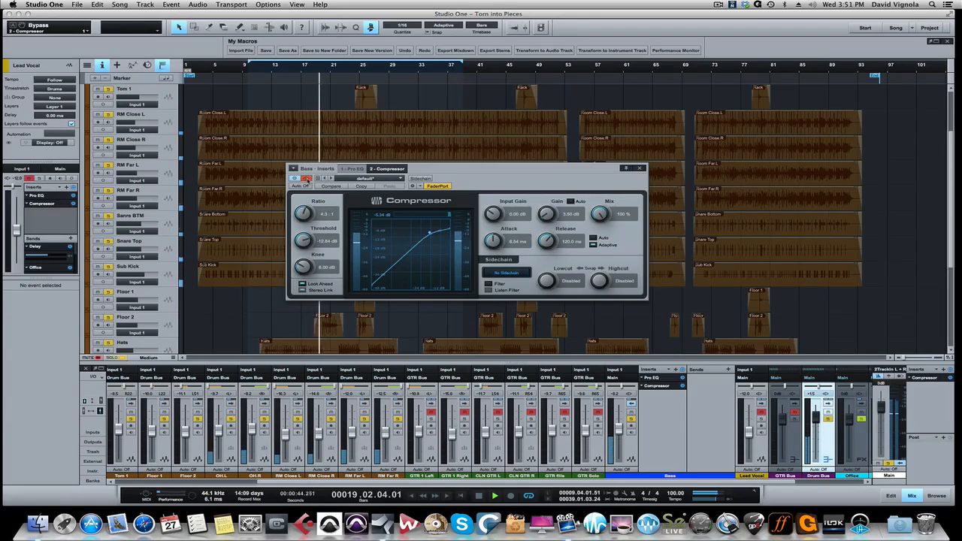
{"action": "left_click", "coordinate": [307, 179]}
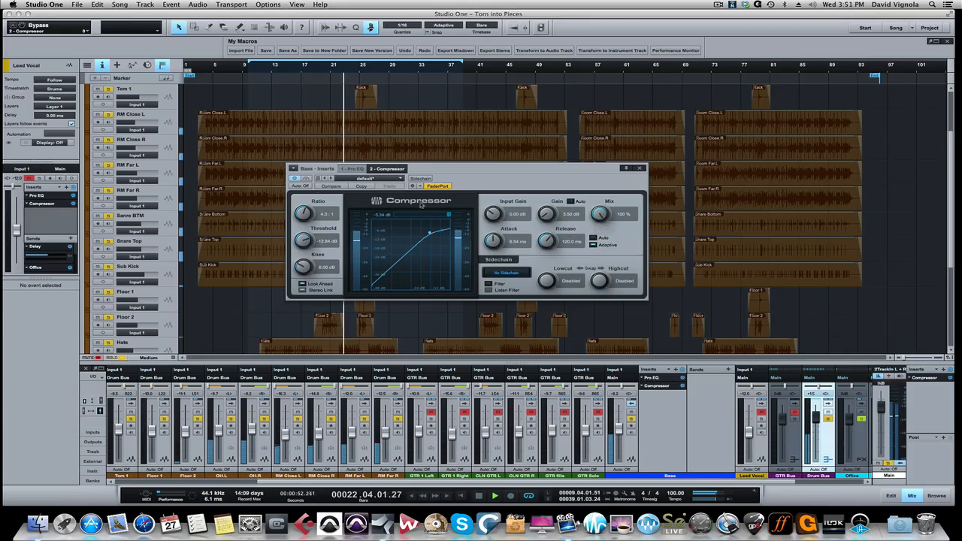
Compare the Bass compressor bypassed and active, then set its gain to 4.50 dB and ratio to 4.1:1 and close it.
{"action": "left_click", "coordinate": [306, 178]}
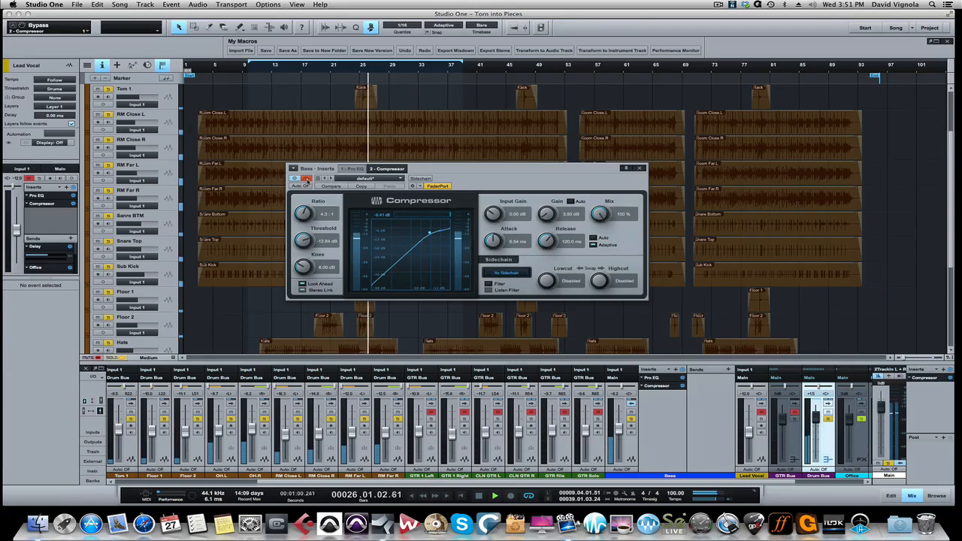
{"action": "left_click", "coordinate": [306, 178]}
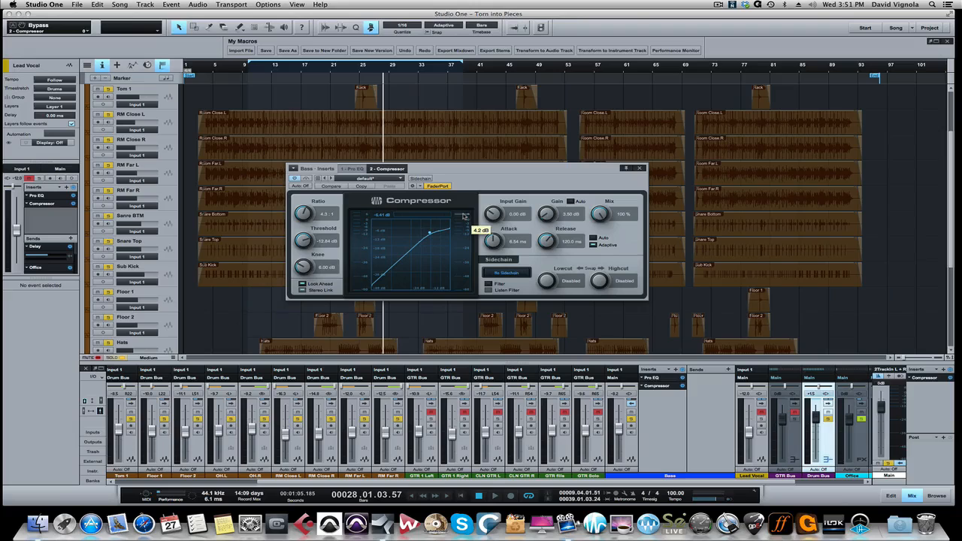
{"action": "left_click_drag", "start_coordinate": [481, 170], "coordinate": [422, 153]}
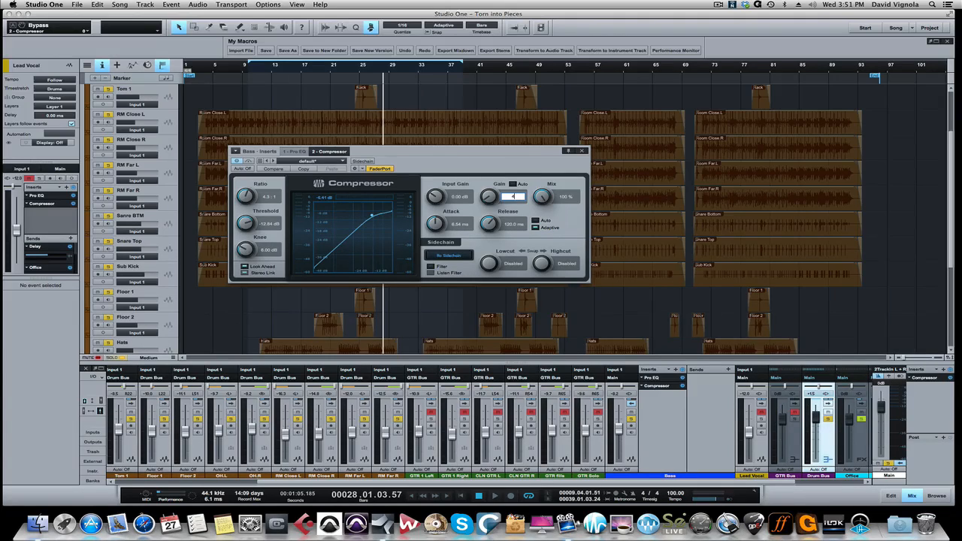
{"action": "key", "text": "Return"}
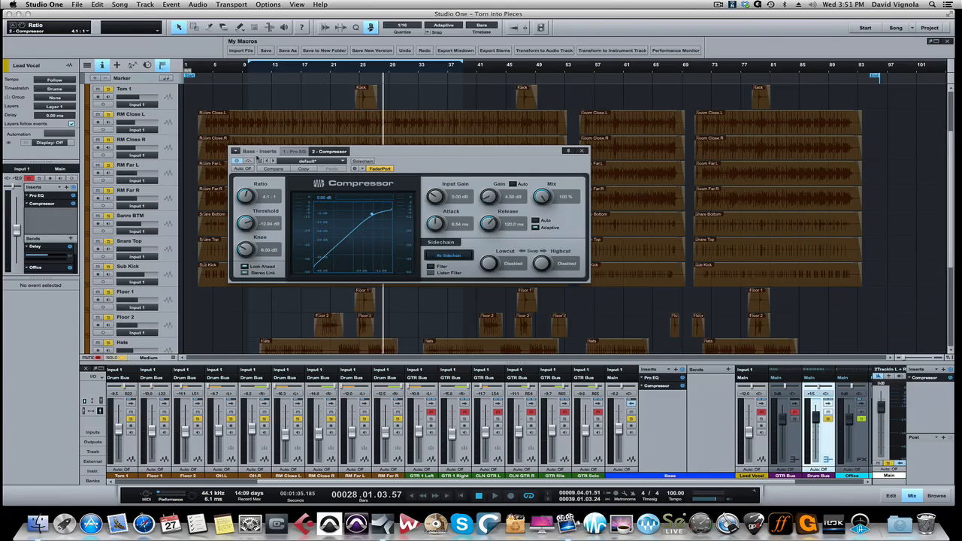
{"action": "key", "text": "space"}
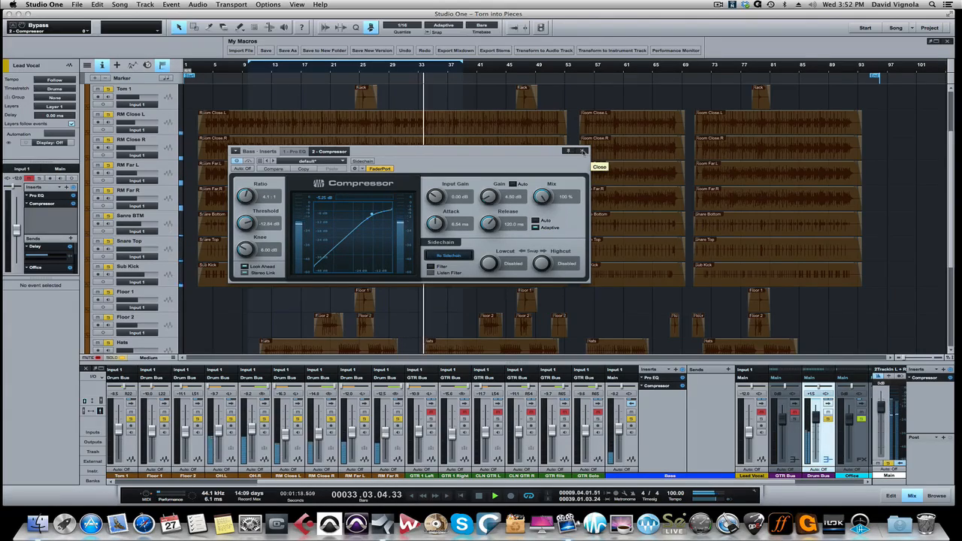
{"action": "key", "text": "space"}
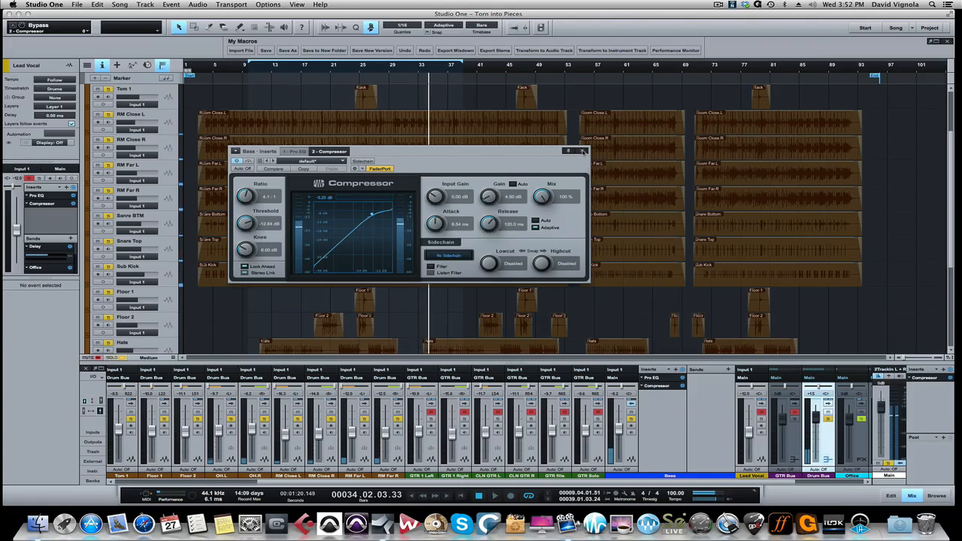
{"action": "left_click", "coordinate": [582, 152]}
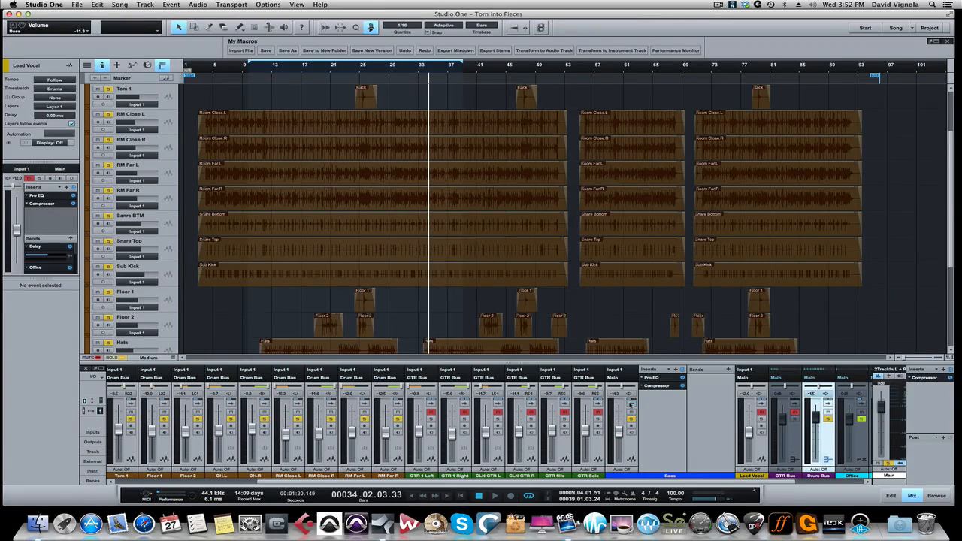
Collapse the Bass channel, expand GTR 1 Left, and play both GTR 1 channels with the soloed mix from about bar 11, setting Bass to -13.4 dB.
{"action": "left_click", "coordinate": [630, 404]}
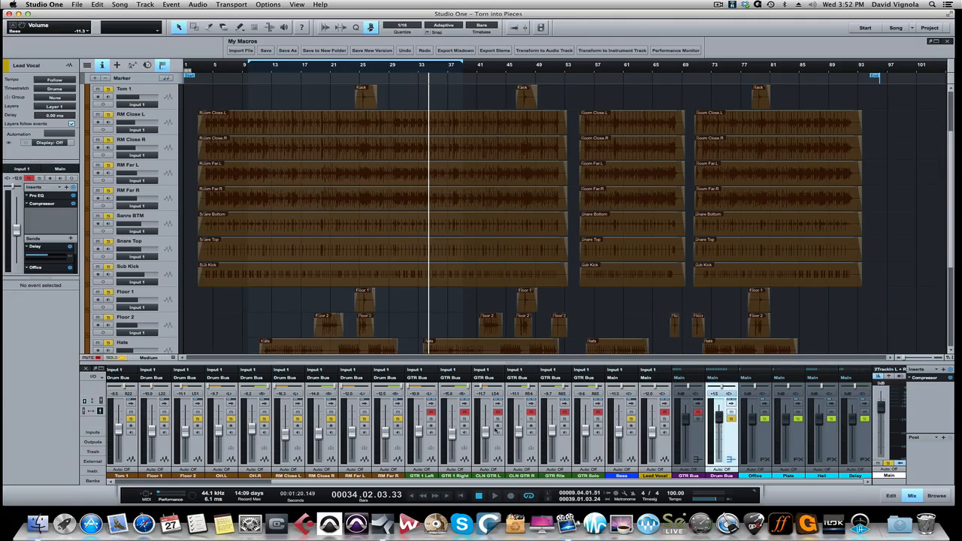
{"action": "left_click", "coordinate": [431, 444]}
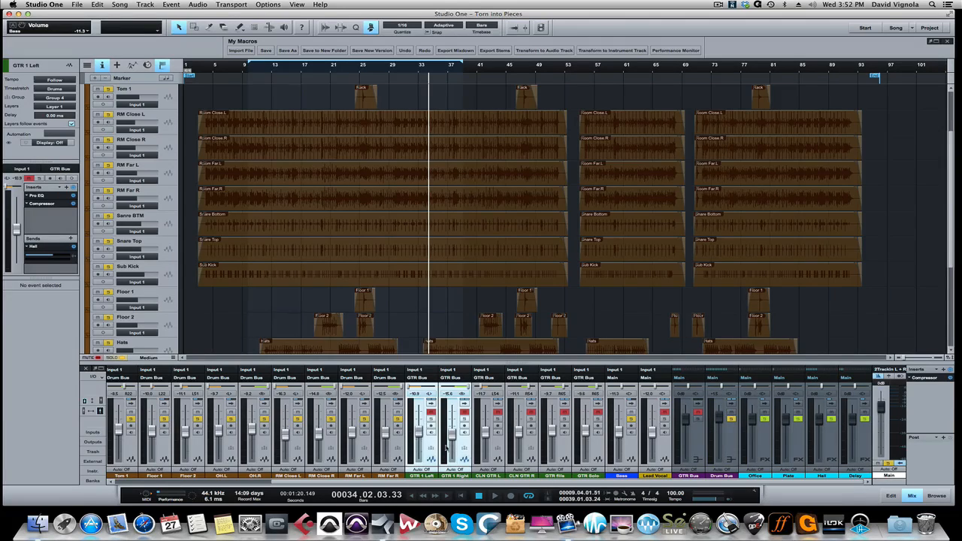
{"action": "left_click", "coordinate": [430, 404]}
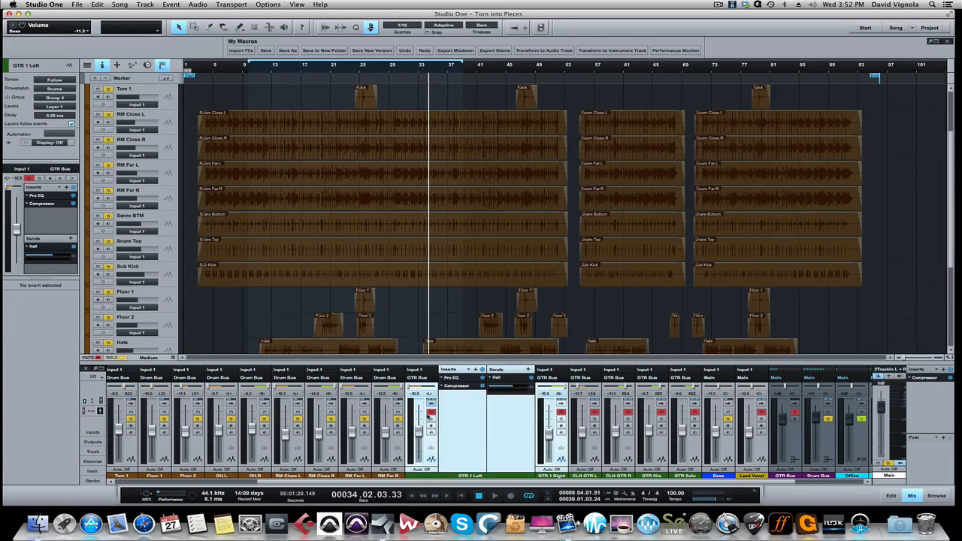
{"action": "left_click", "coordinate": [262, 68]}
{"action": "key", "text": "space"}
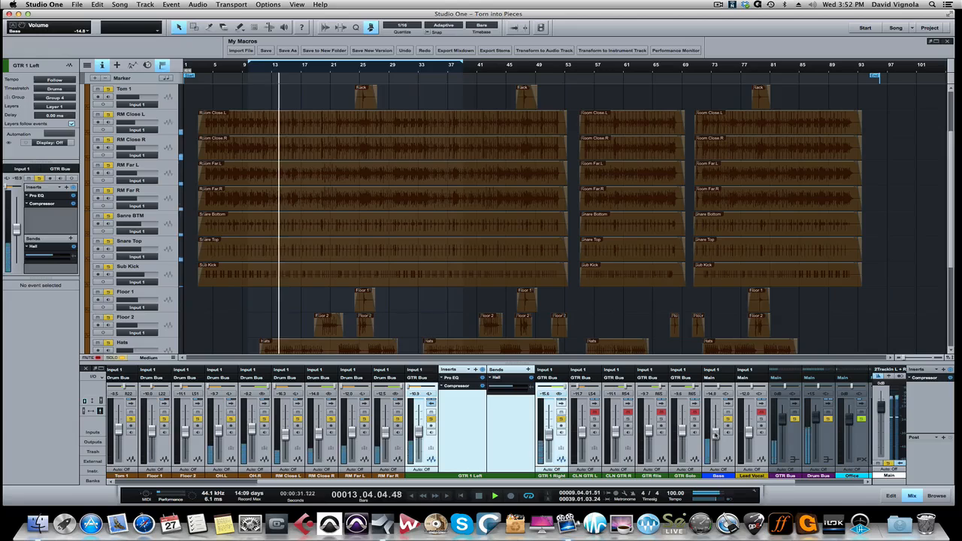
Examine the Pro EQ on GTR 1 Left with its spectrum display set to Third Octave during playback, and close the plug-in.
{"action": "double_click", "coordinate": [445, 378]}
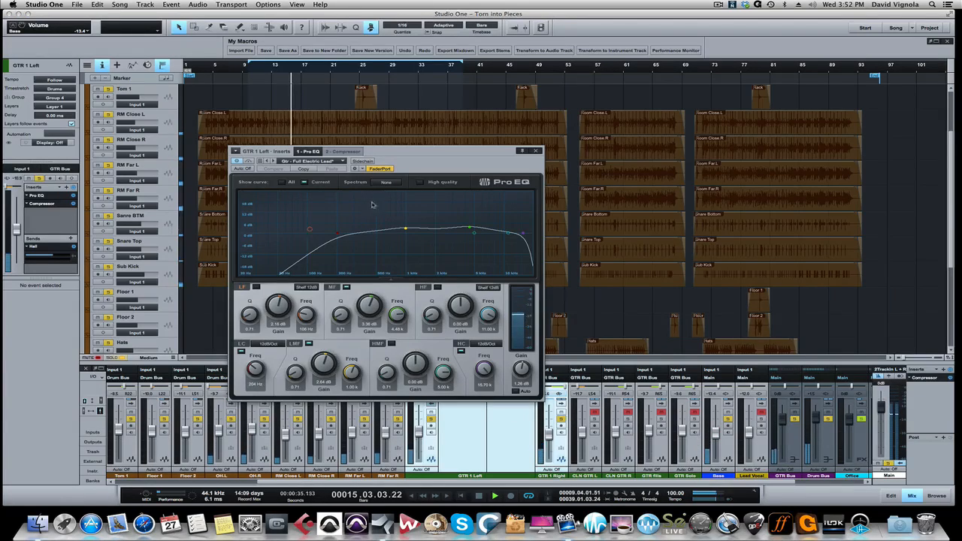
{"action": "left_click_drag", "start_coordinate": [421, 151], "coordinate": [716, 130]}
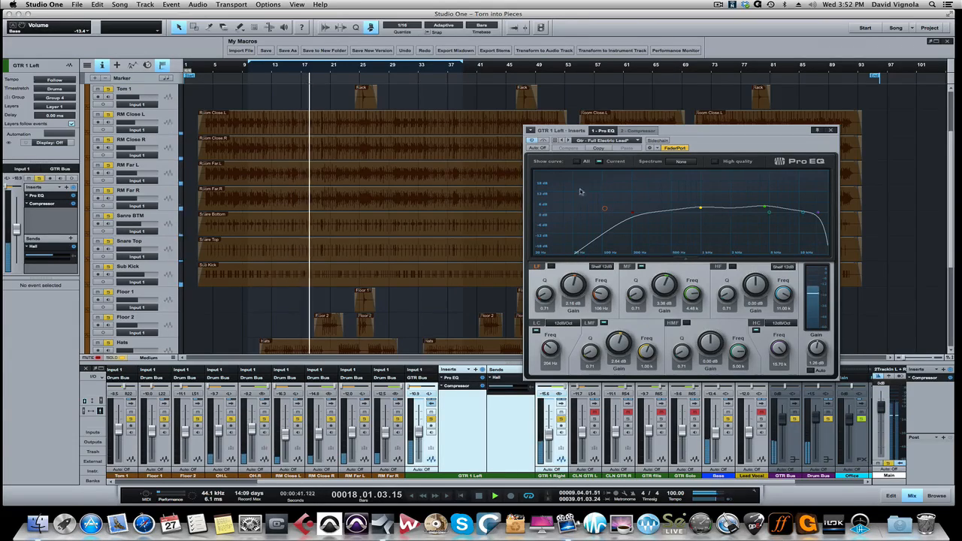
{"action": "left_click", "coordinate": [684, 162]}
{"action": "left_click", "coordinate": [684, 184]}
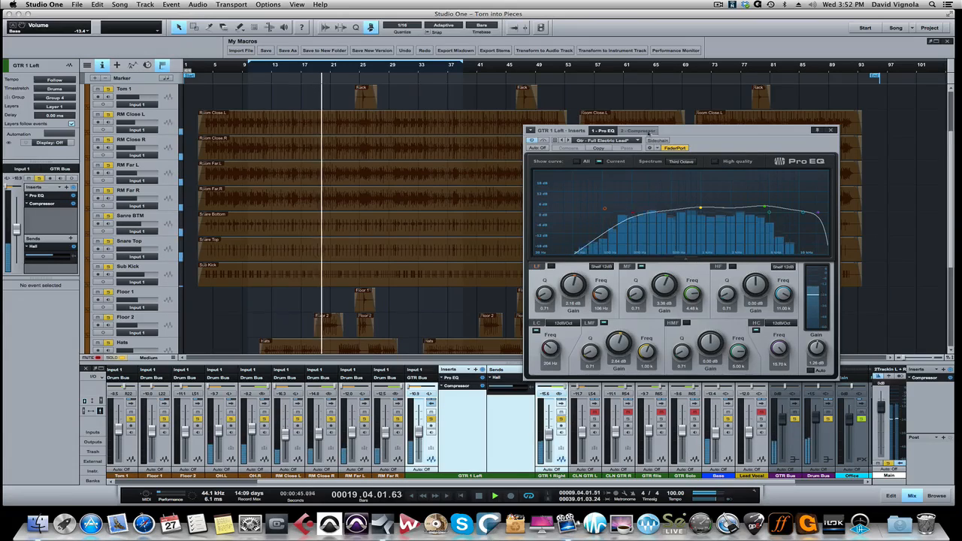
{"action": "left_click_drag", "start_coordinate": [730, 135], "coordinate": [581, 99]}
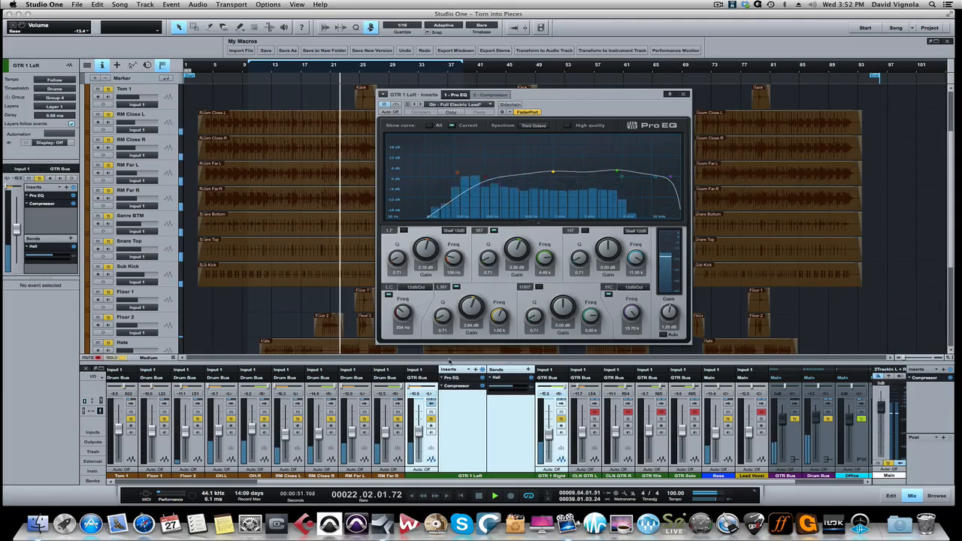
{"action": "key", "text": "space"}
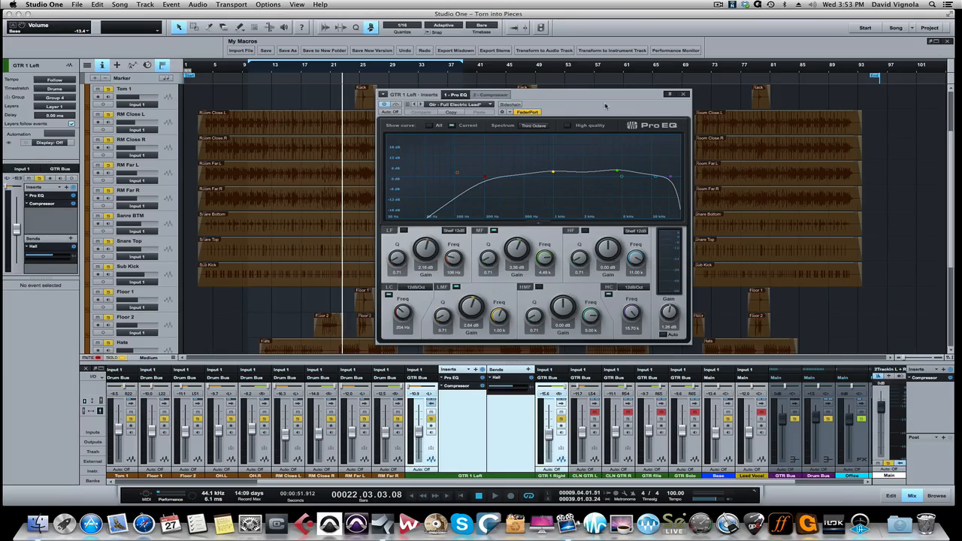
{"action": "left_click", "coordinate": [684, 94]}
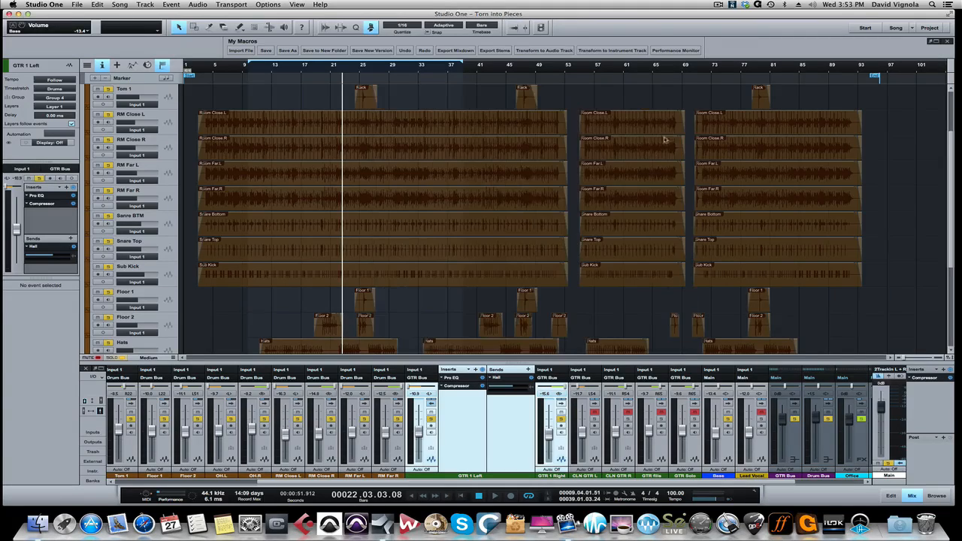
Expand GTR 1 Right to check its inserts and sends, collapse both GTR 1 channels, and resume playback.
{"action": "left_click", "coordinate": [561, 404]}
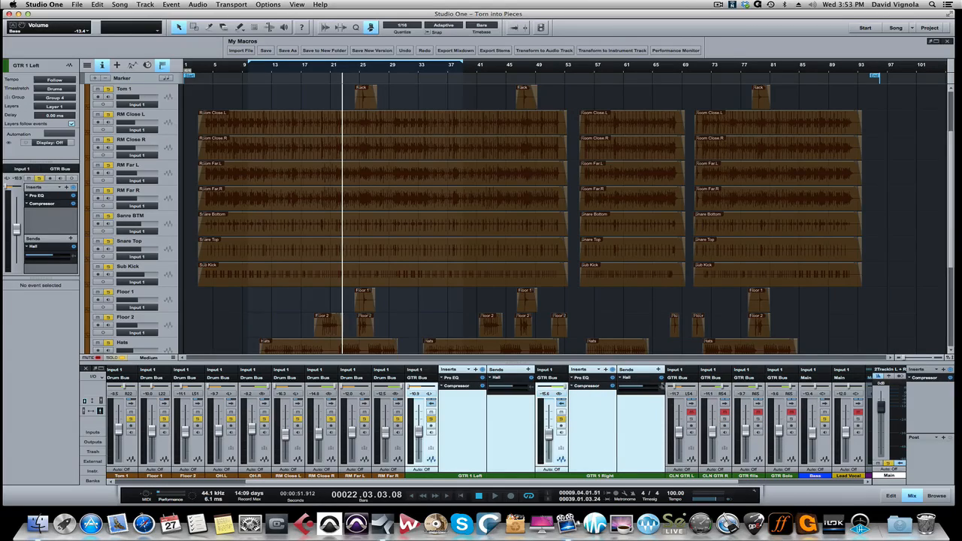
{"action": "left_click", "coordinate": [432, 404]}
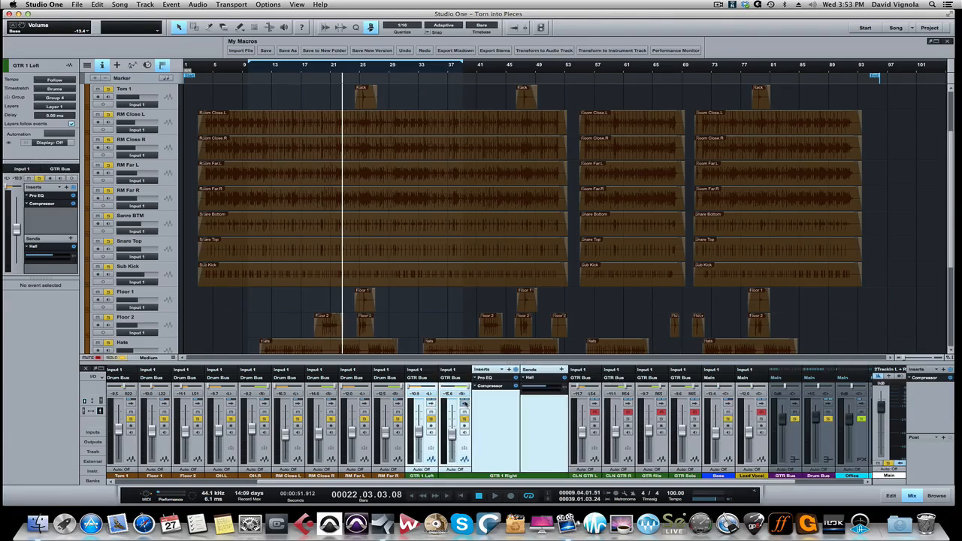
{"action": "left_click", "coordinate": [464, 404]}
{"action": "key", "text": "space"}
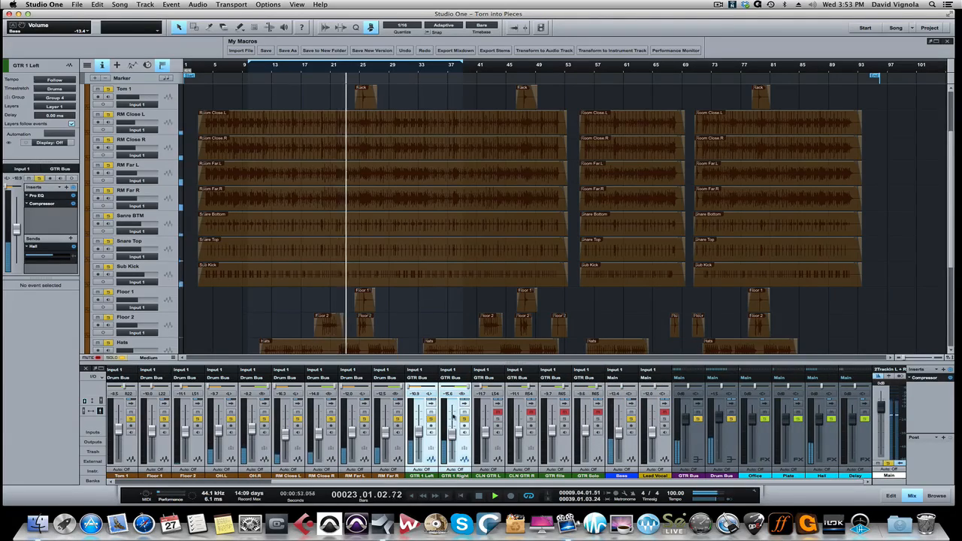
Collapse the Drums folder track and expand the Electric GTRS folder track in the arrangement.
{"action": "scroll", "coordinate": [187, 157], "scroll_direction": "up", "scroll_amount": 1}
{"action": "scroll", "coordinate": [188, 157], "scroll_direction": "up", "scroll_amount": 2}
{"action": "left_click", "coordinate": [165, 99]}
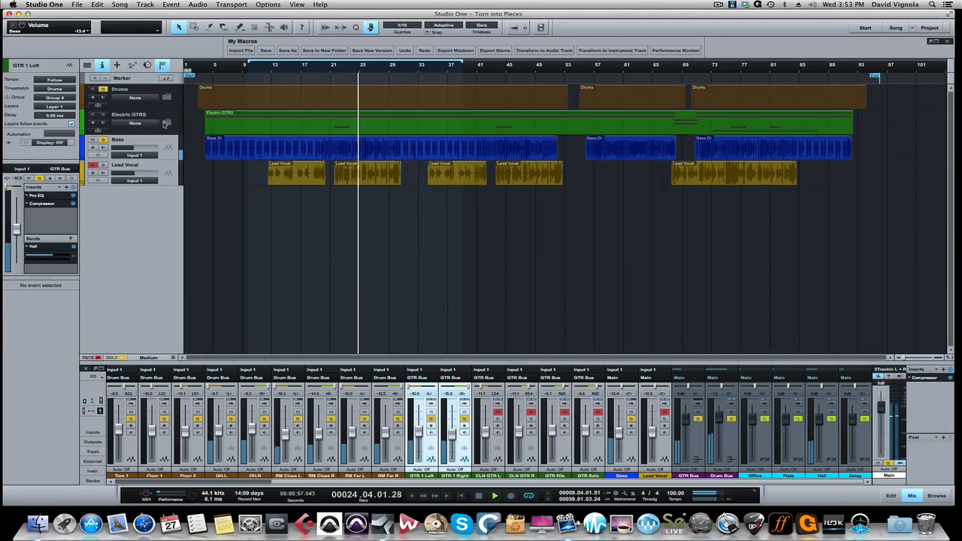
{"action": "left_click", "coordinate": [166, 124]}
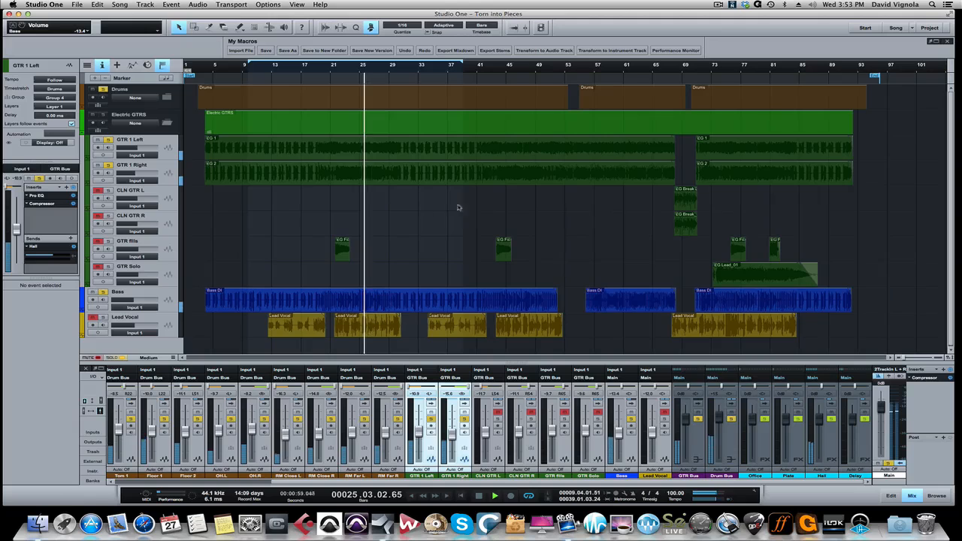
Set the playback loop around the clean guitar break, about bars 66 to 72, and raise the linked GTR 1 faders, with GTR 1 Right at -13.4 dB.
{"action": "left_click_drag", "start_coordinate": [657, 63], "coordinate": [711, 66]}
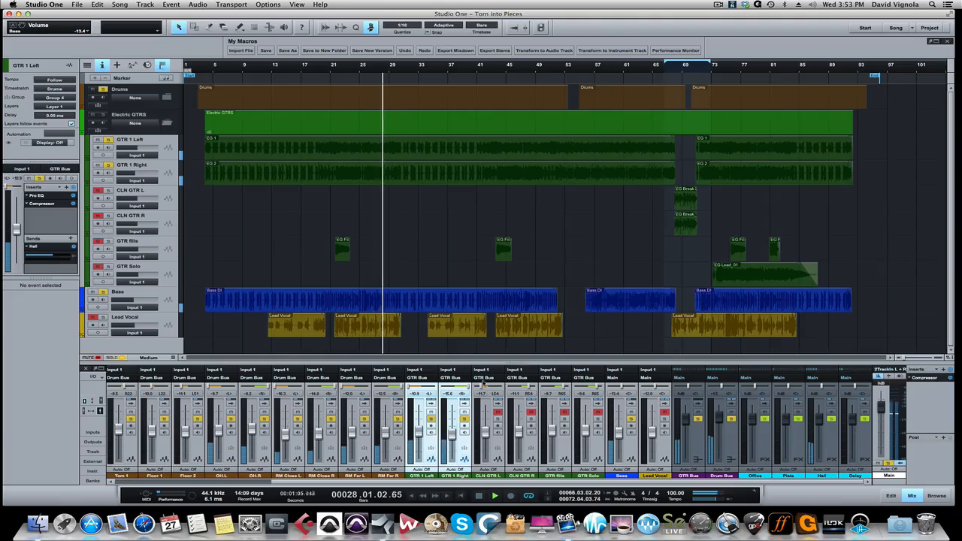
{"action": "left_click_drag", "start_coordinate": [451, 435], "coordinate": [452, 432]}
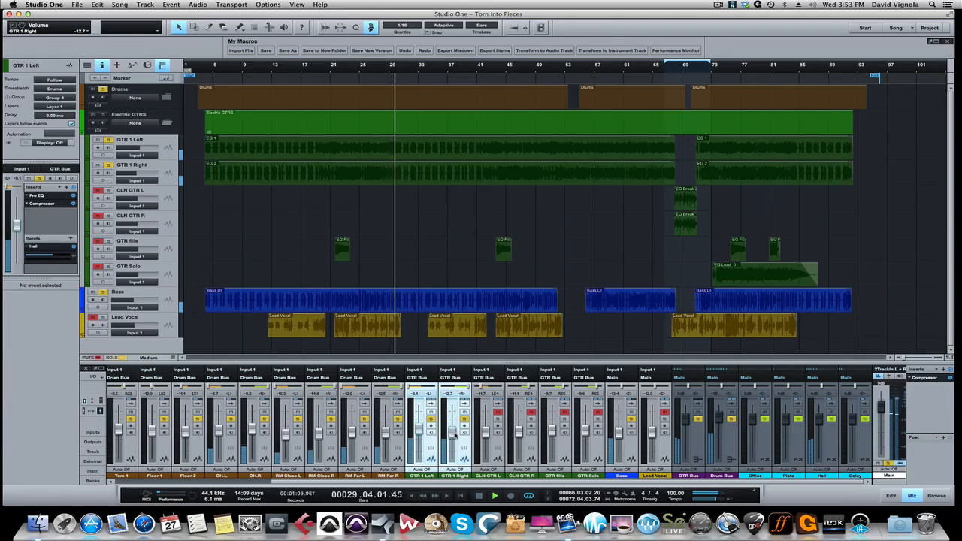
{"action": "left_click_drag", "start_coordinate": [452, 434], "coordinate": [451, 435]}
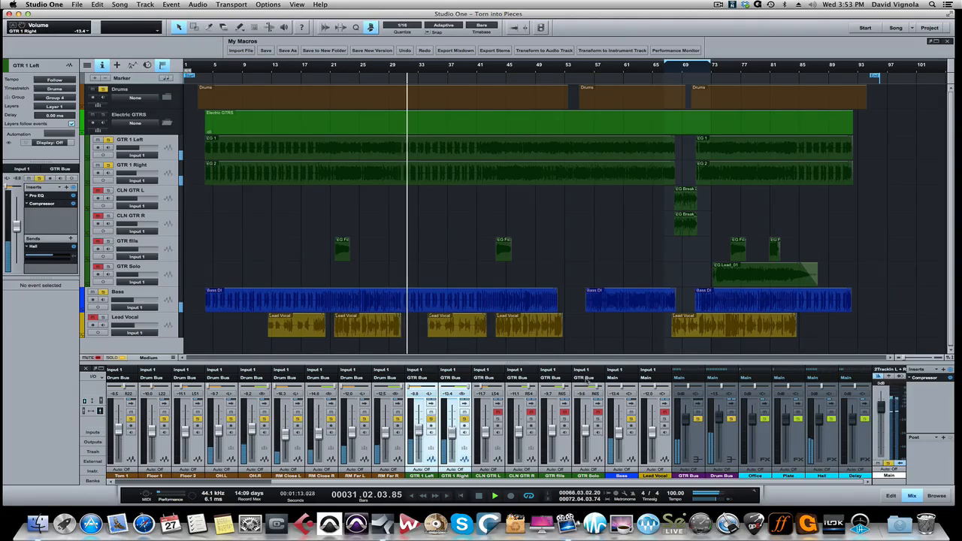
Expand the CLN GTR L channel, solo both clean guitars, and play from about bar 67.
{"action": "left_click", "coordinate": [495, 445]}
{"action": "left_click", "coordinate": [669, 66]}
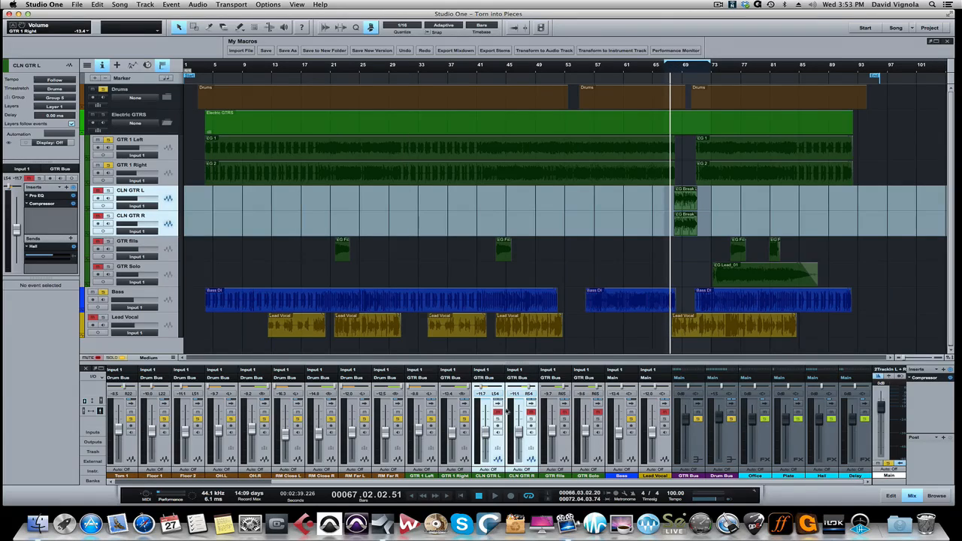
{"action": "left_click", "coordinate": [497, 406]}
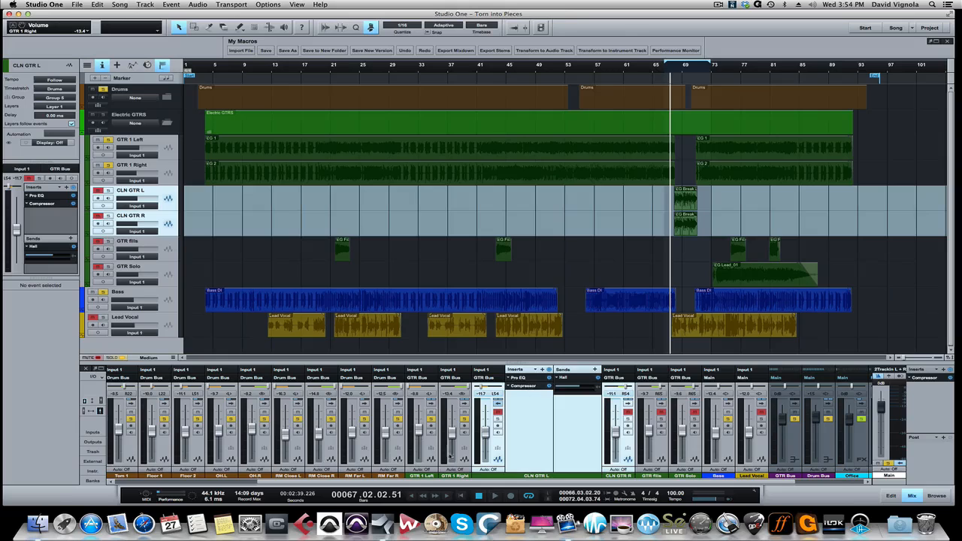
{"action": "key", "text": "space"}
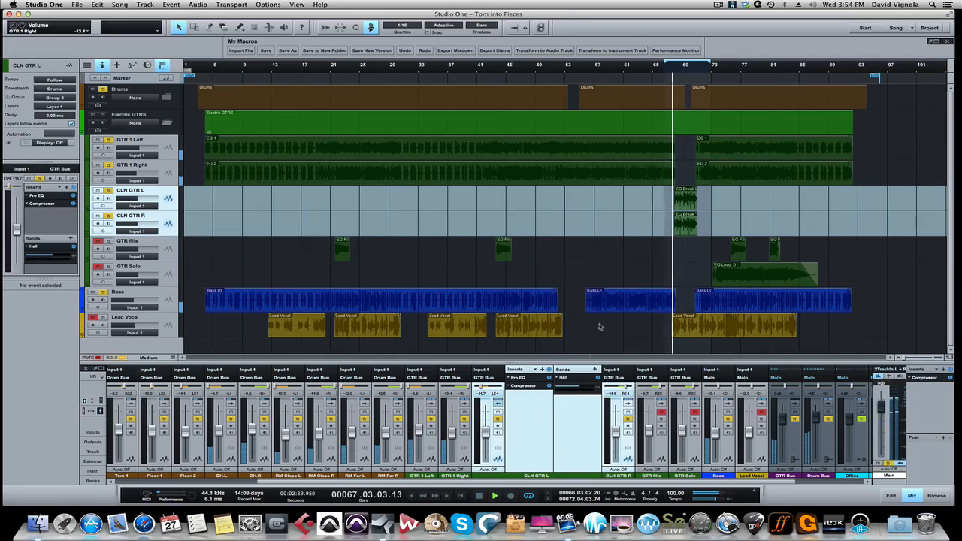
Open the Pro EQ on CLN GTR L, set the MF gain to 2.88 dB, zoom in on the guitar break, and close the plug-in.
{"action": "left_click", "coordinate": [519, 380]}
{"action": "left_click_drag", "start_coordinate": [528, 88], "coordinate": [339, 89]}
{"action": "left_click_drag", "start_coordinate": [427, 163], "coordinate": [426, 165]}
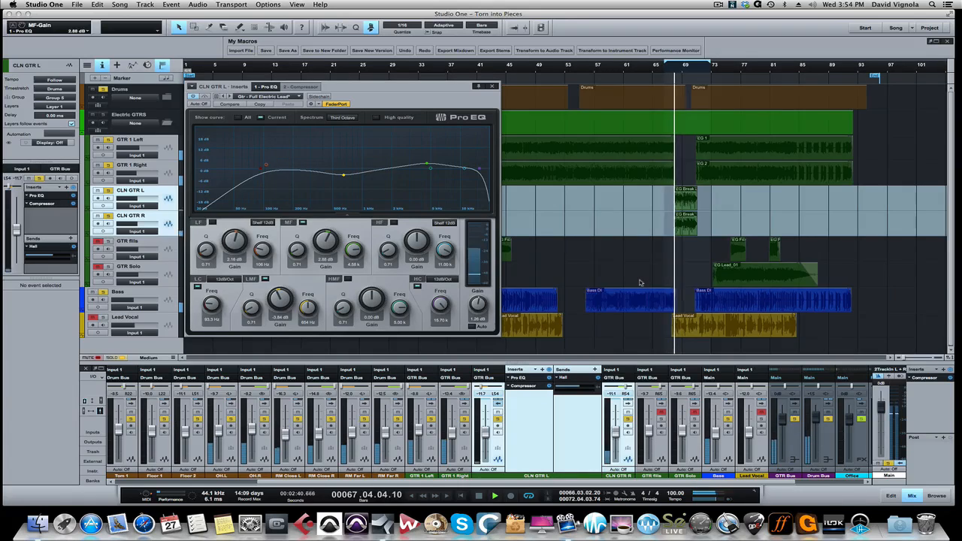
{"action": "key", "text": "e"}
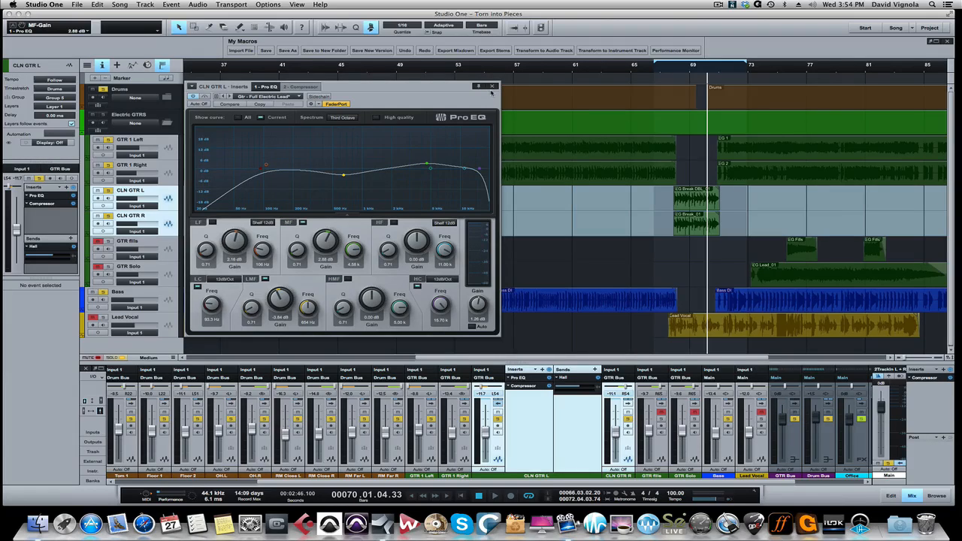
{"action": "left_click", "coordinate": [493, 88]}
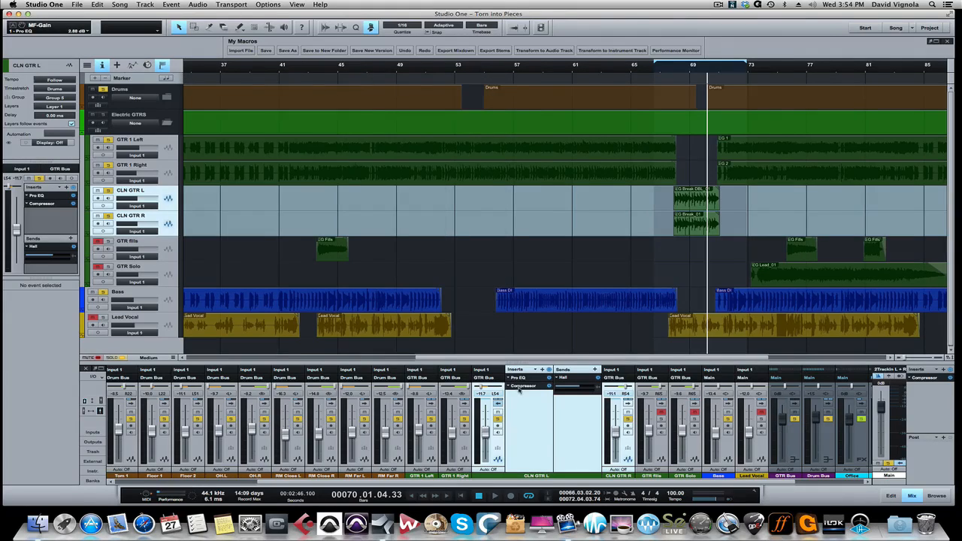
Open the Compressor on CLN GTR L and compare the clean guitar break with it bypassed and active during playback.
{"action": "left_click", "coordinate": [518, 386]}
{"action": "left_click_drag", "start_coordinate": [413, 91], "coordinate": [412, 106]}
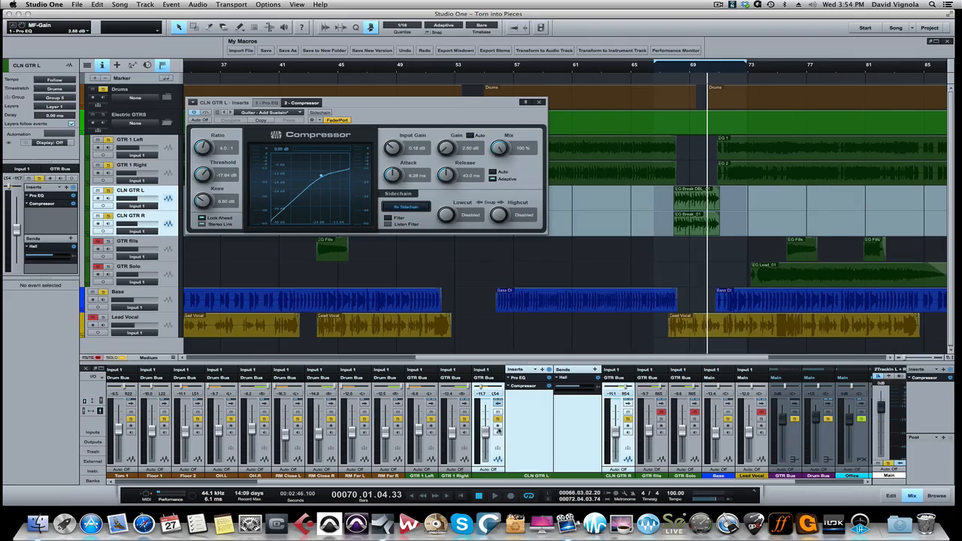
{"action": "left_click", "coordinate": [669, 69]}
{"action": "key", "text": "space"}
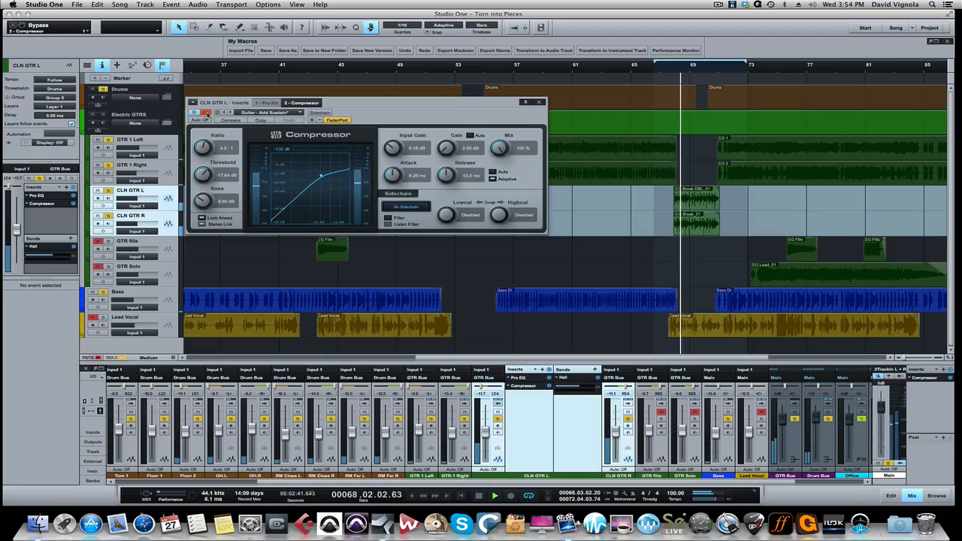
{"action": "left_click", "coordinate": [206, 113]}
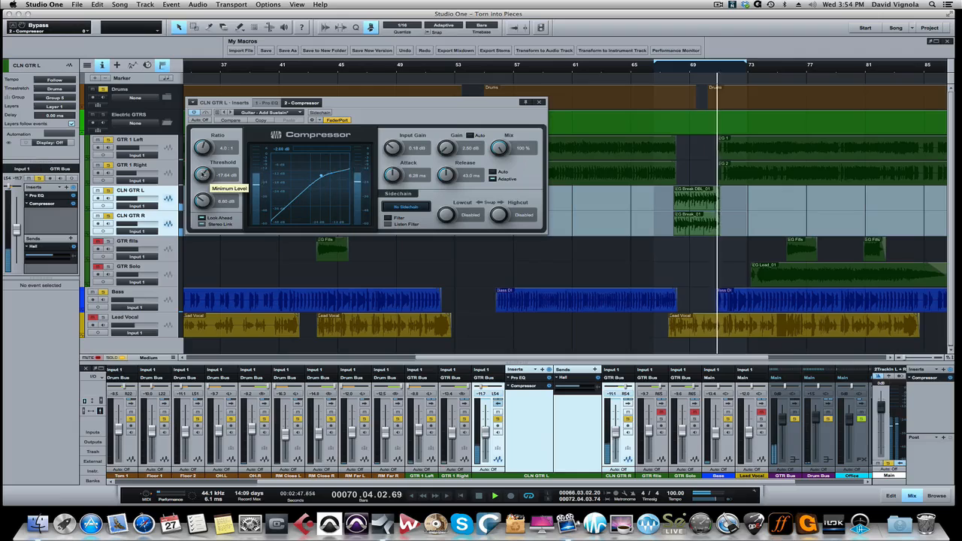
{"action": "key", "text": "space"}
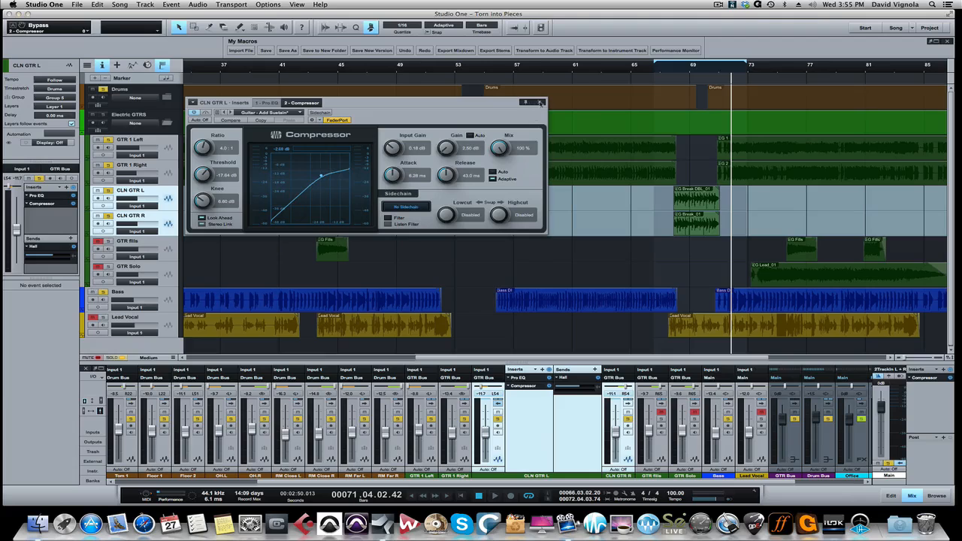
Close the CLN GTR L Compressor, collapse that channel, and check the inserts and send on CLN GTR R before collapsing it.
{"action": "left_click", "coordinate": [540, 102]}
{"action": "left_click", "coordinate": [497, 404]}
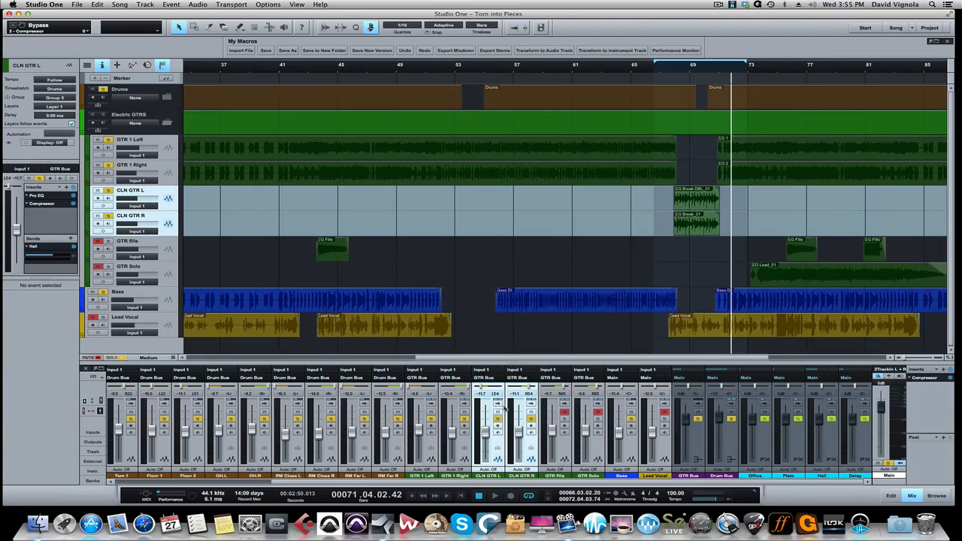
{"action": "left_click", "coordinate": [530, 404]}
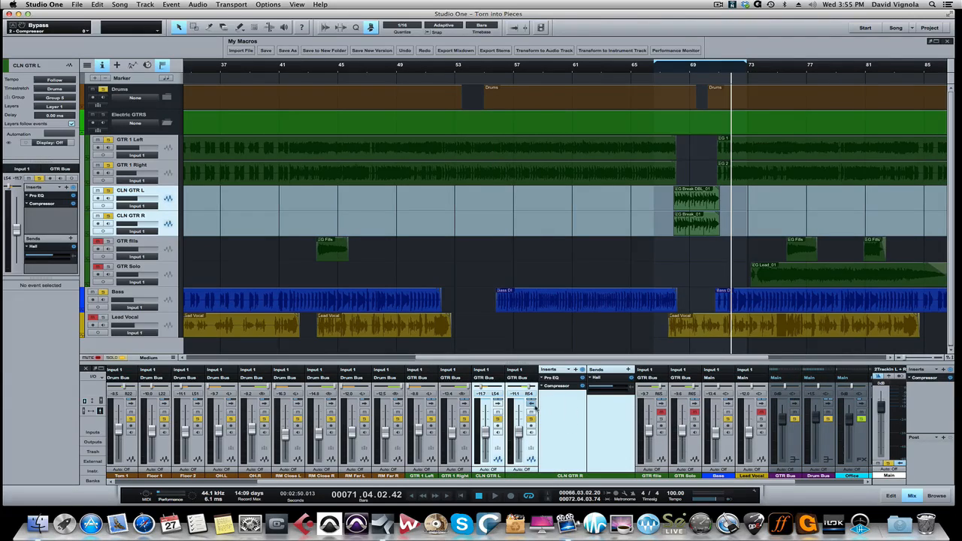
{"action": "left_click", "coordinate": [532, 404]}
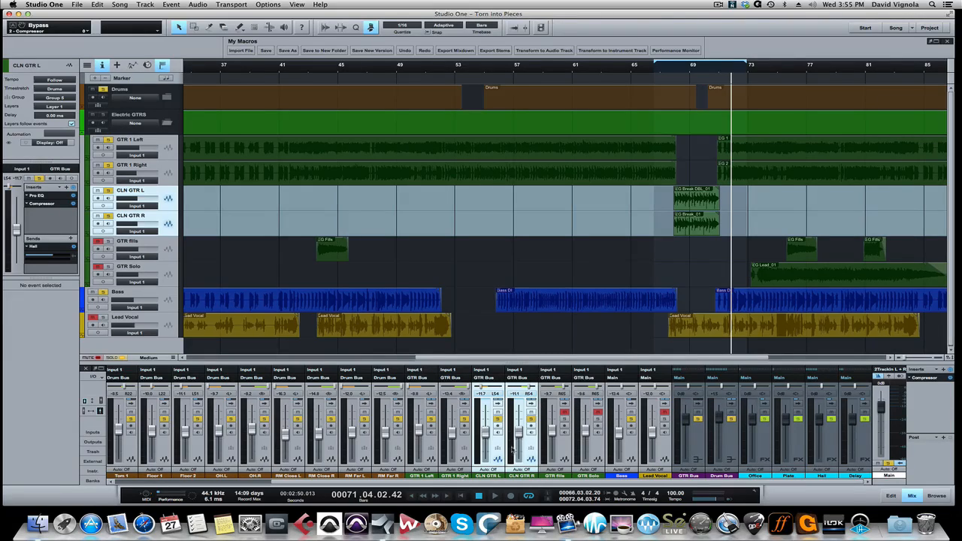
Loop the first guitar fill on the GTR fills track, about bars 42 to 47, solo the channel, and play from about bar 43.
{"action": "left_click", "coordinate": [561, 443]}
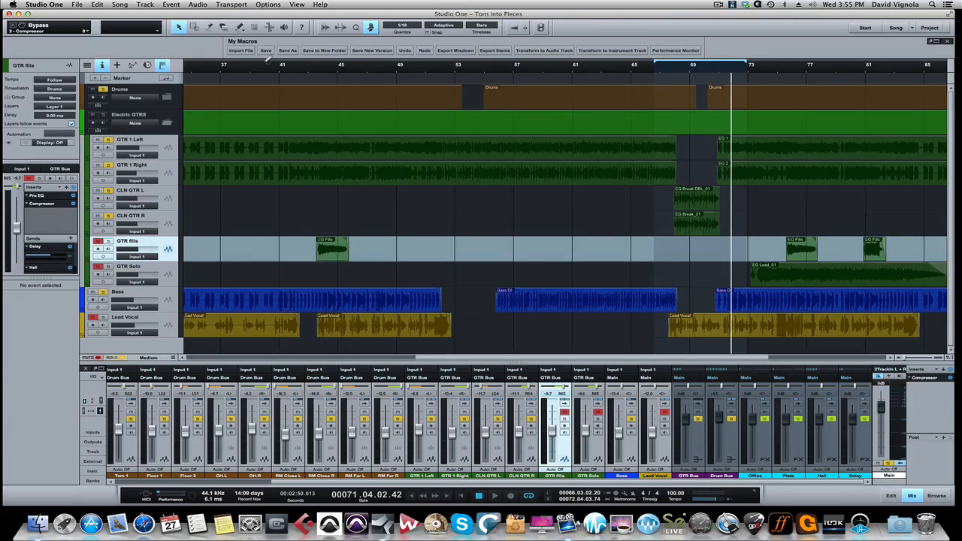
{"action": "left_click_drag", "start_coordinate": [337, 63], "coordinate": [378, 64]}
{"action": "left_click", "coordinate": [300, 66]}
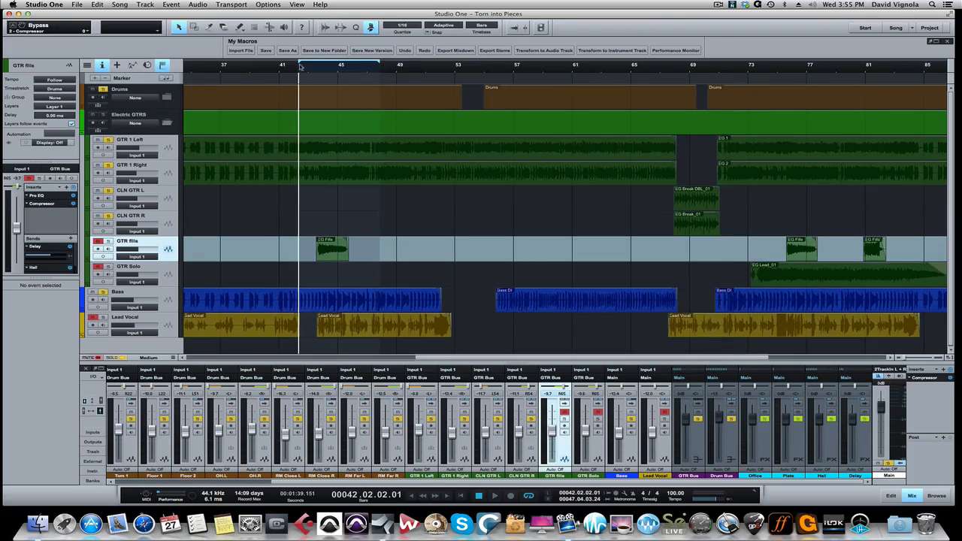
{"action": "left_click", "coordinate": [316, 70]}
{"action": "left_click", "coordinate": [310, 72]}
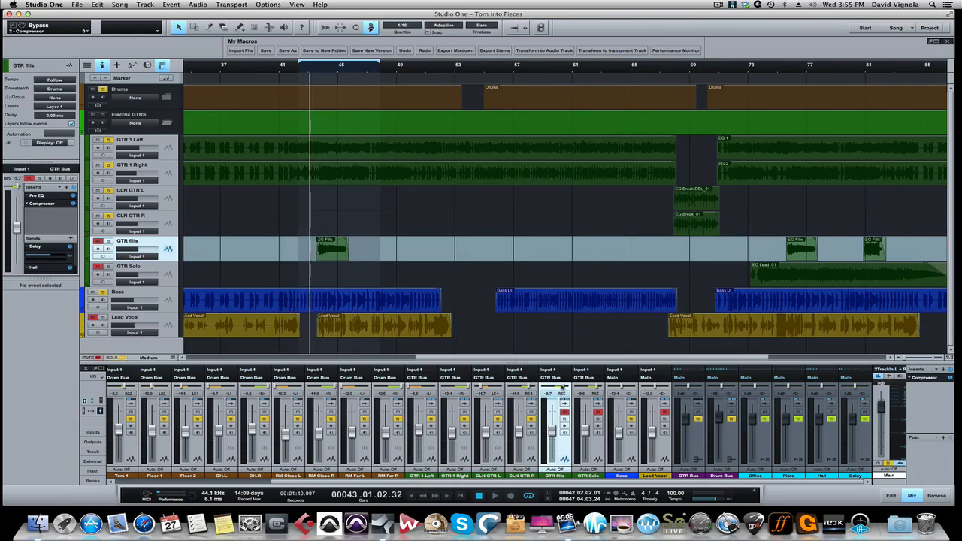
{"action": "left_click", "coordinate": [564, 419]}
{"action": "key", "text": "space"}
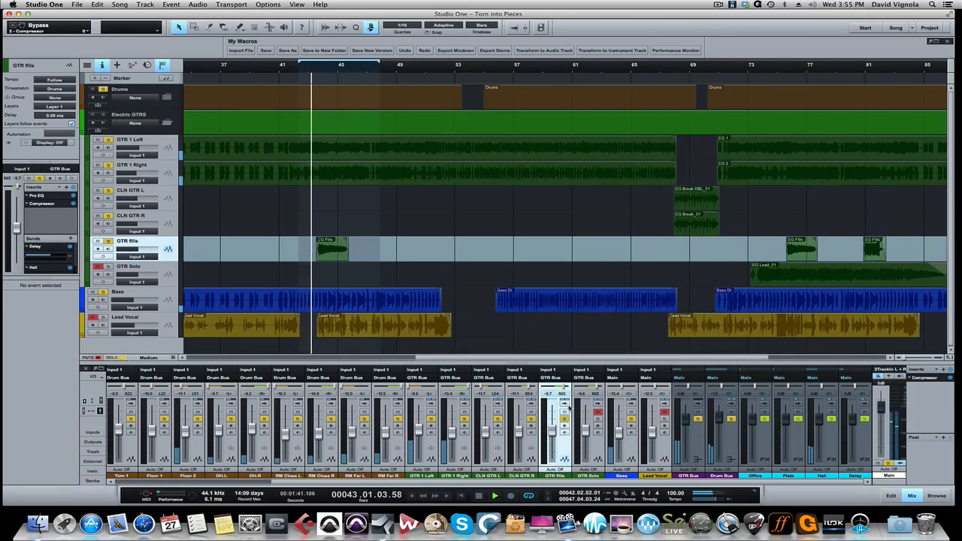
Expand the GTR fills channel, examine its Pro EQ curve during playback, and close the plug-in.
{"action": "left_click", "coordinate": [565, 404]}
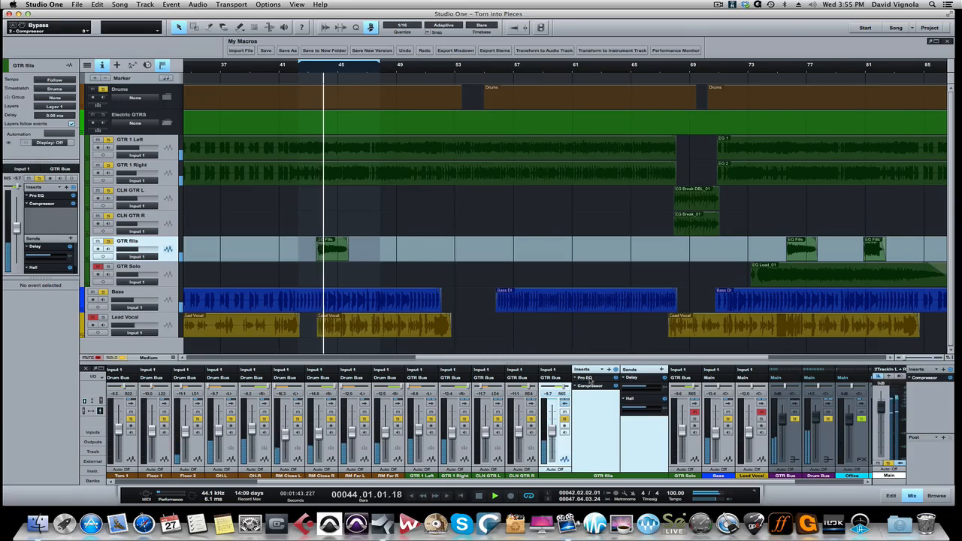
{"action": "left_click", "coordinate": [584, 377]}
{"action": "left_click_drag", "start_coordinate": [415, 105], "coordinate": [580, 94]}
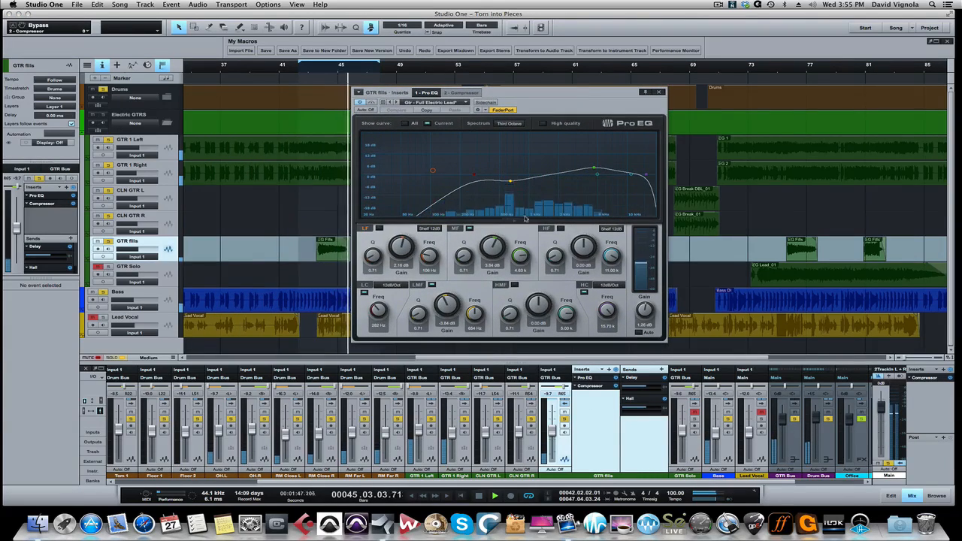
{"action": "key", "text": "space"}
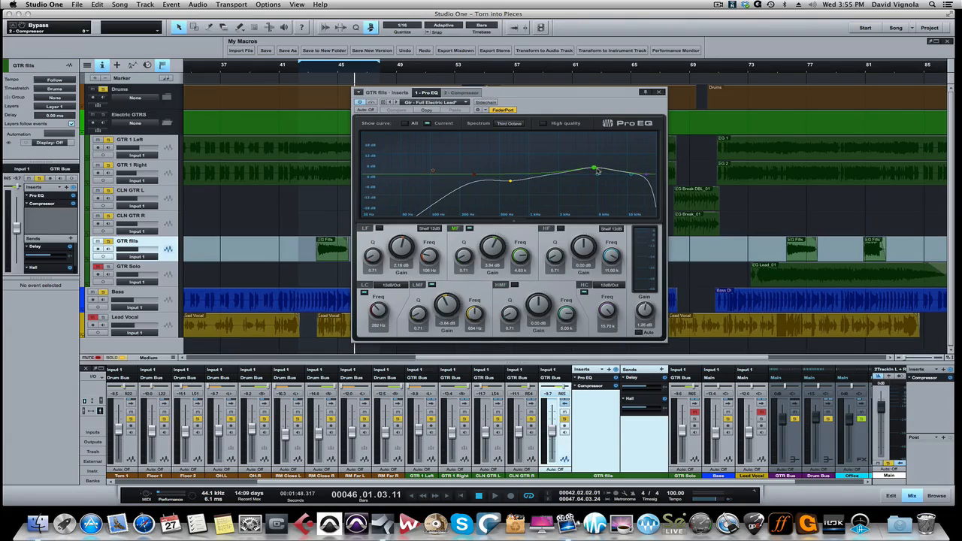
{"action": "left_click", "coordinate": [659, 93]}
Open the Compressor on GTR fills, replay the fill from about bar 43 to examine the gain reduction, and close the plug-in.
{"action": "left_click", "coordinate": [605, 387]}
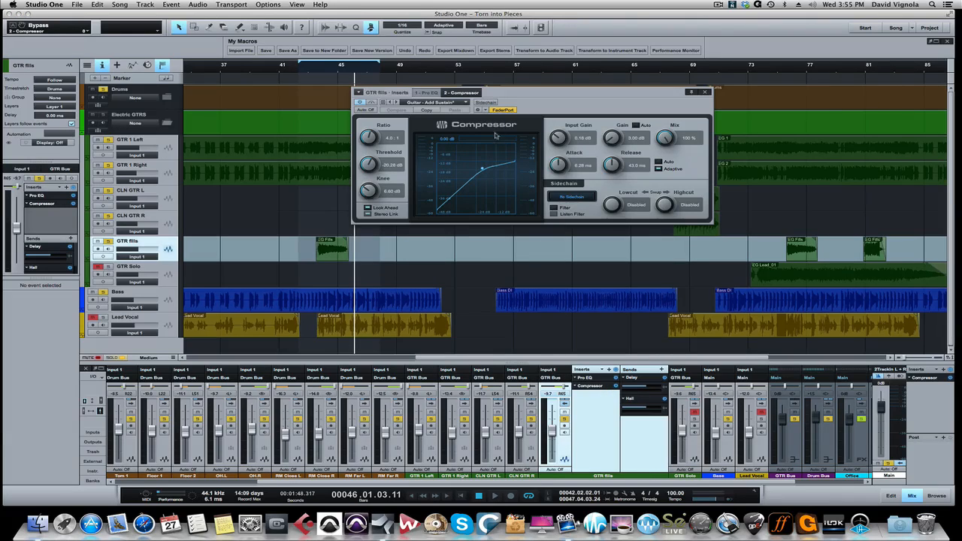
{"action": "left_click", "coordinate": [321, 73]}
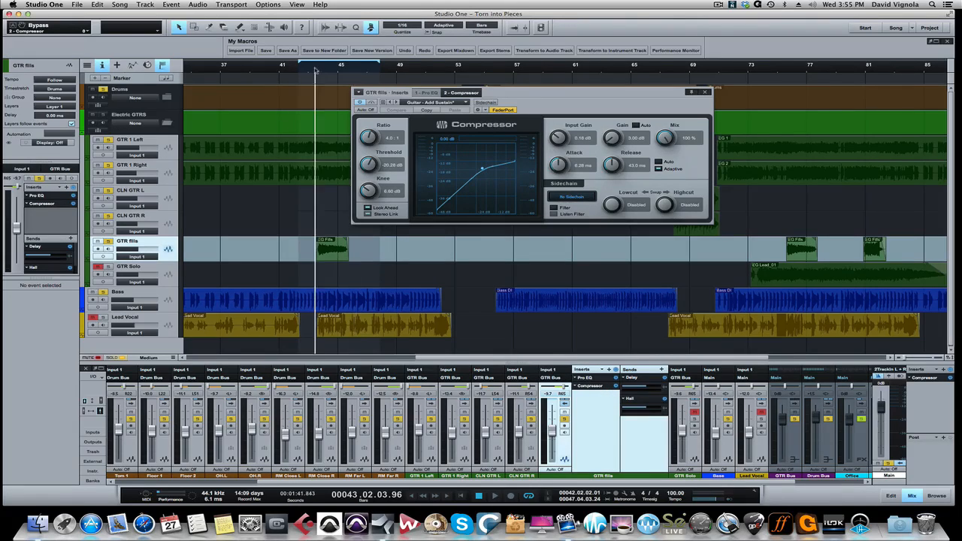
{"action": "key", "text": "space"}
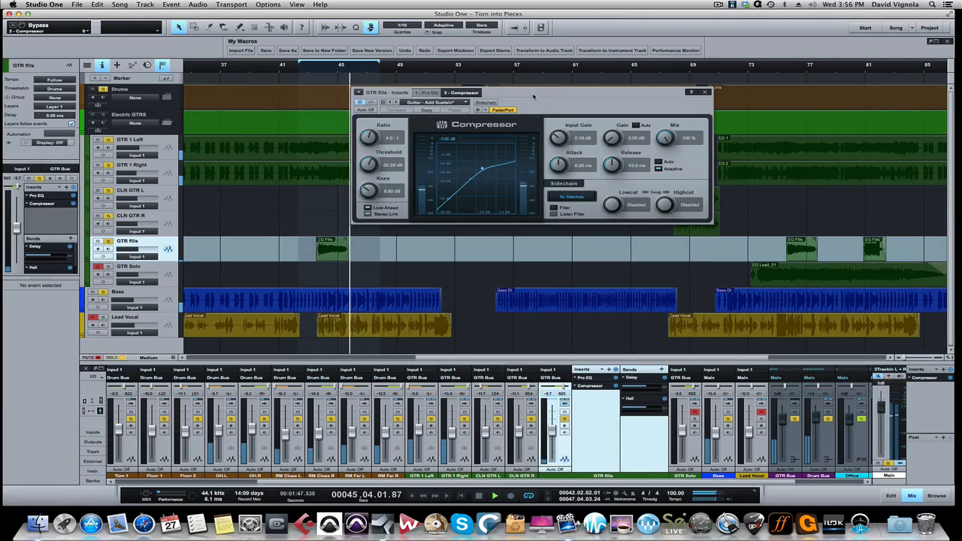
{"action": "key", "text": "space"}
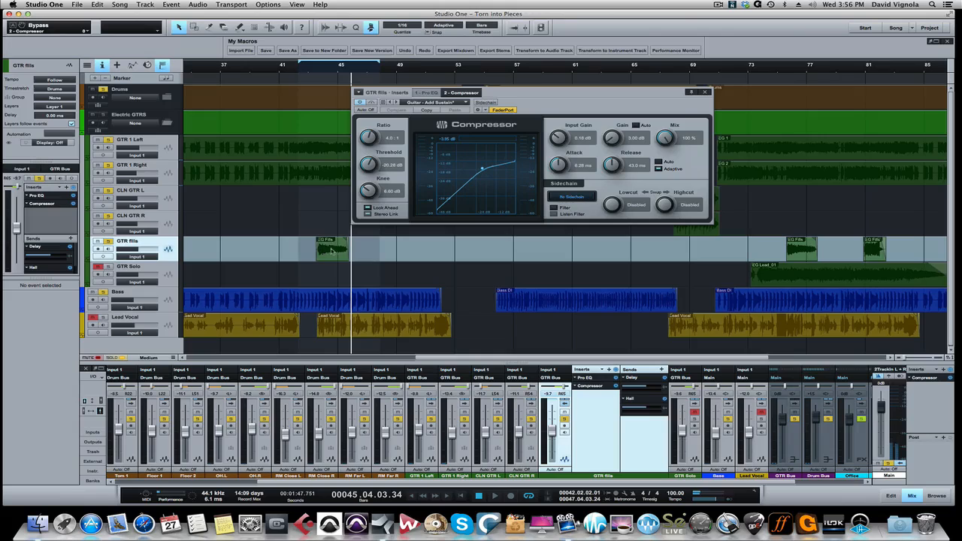
{"action": "left_click_drag", "start_coordinate": [507, 94], "coordinate": [502, 102]}
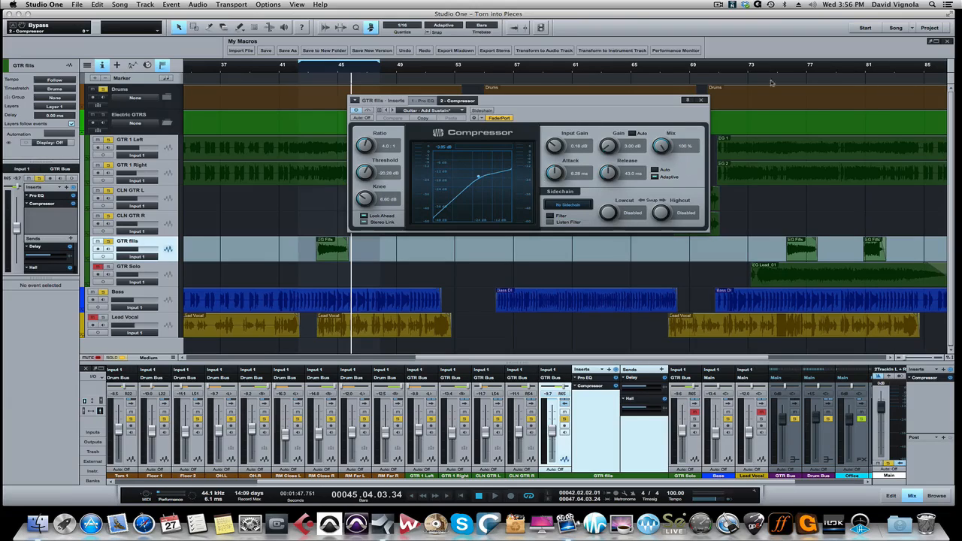
{"action": "left_click", "coordinate": [702, 101]}
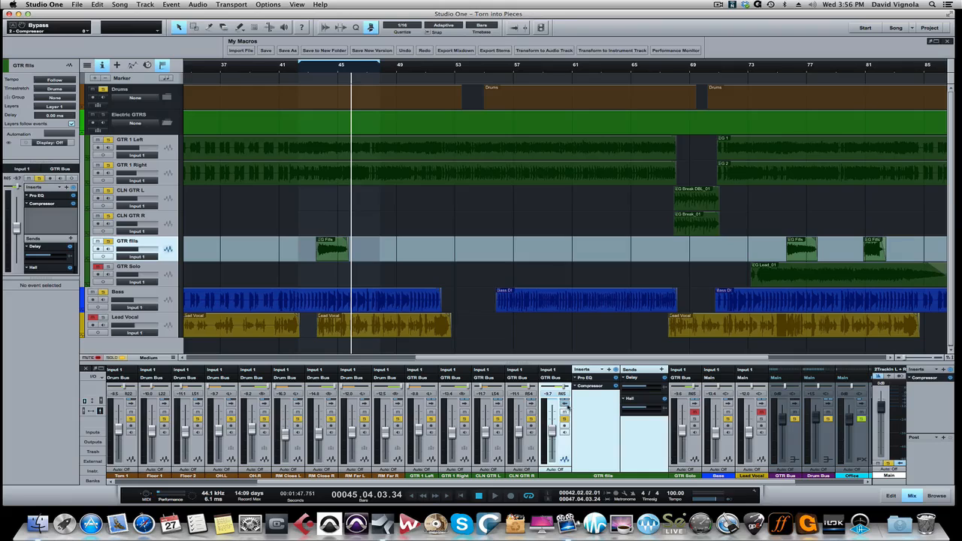
Examine the Beat Delay behind the GTR fills Delay send, close it, and collapse the channel.
{"action": "left_click", "coordinate": [569, 393]}
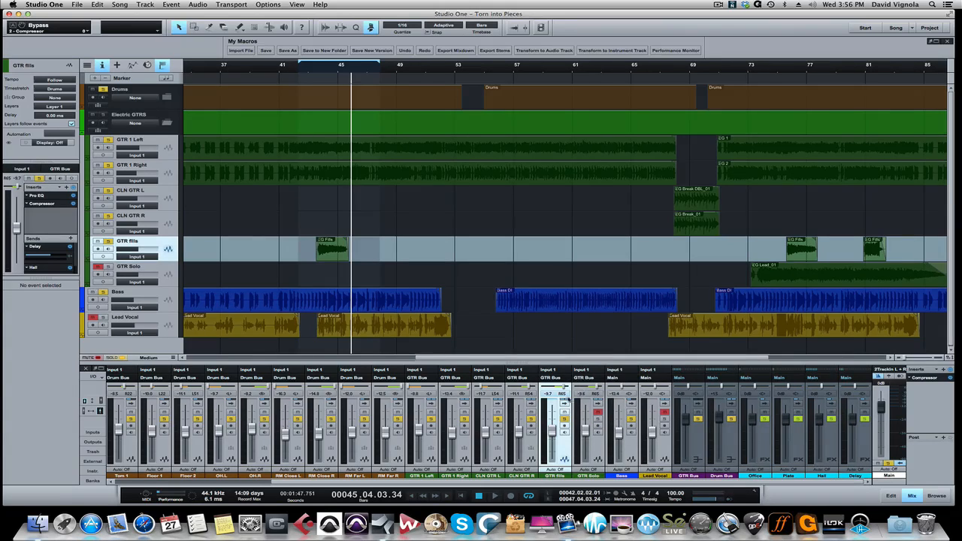
{"action": "left_click", "coordinate": [567, 402]}
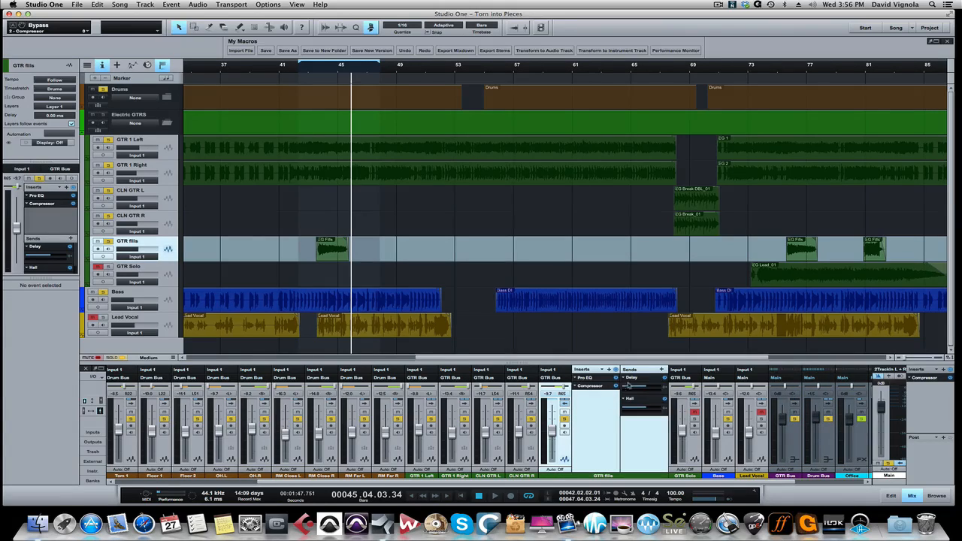
{"action": "left_click", "coordinate": [641, 381]}
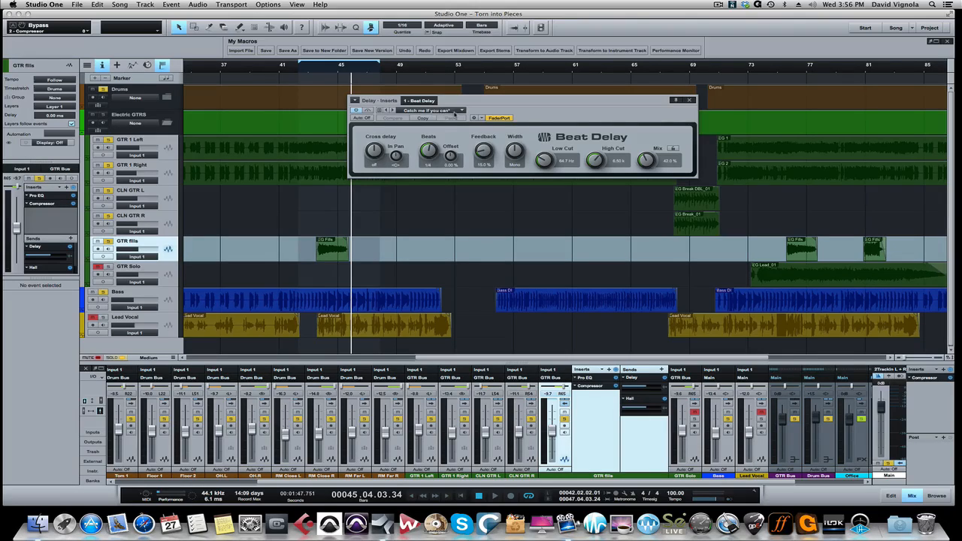
{"action": "left_click", "coordinate": [690, 100]}
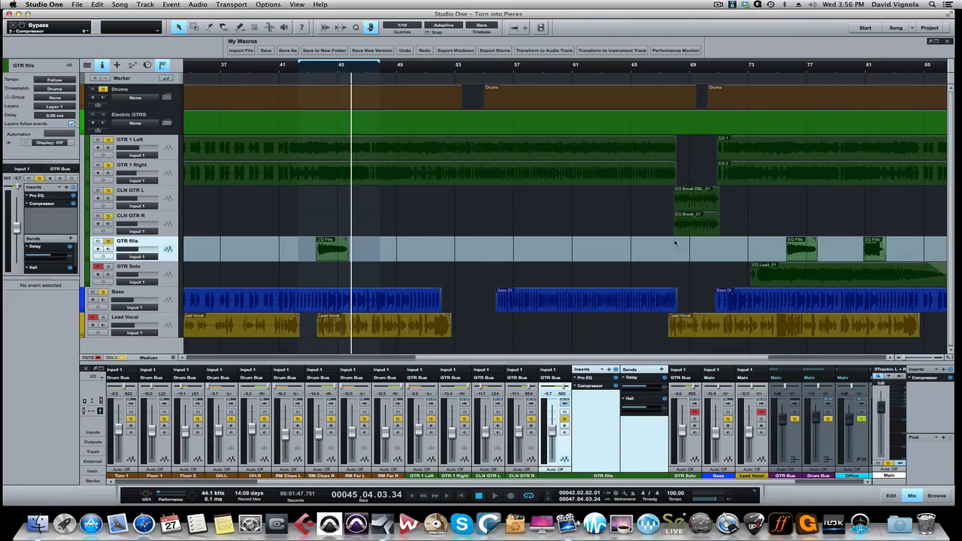
{"action": "left_click", "coordinate": [567, 403]}
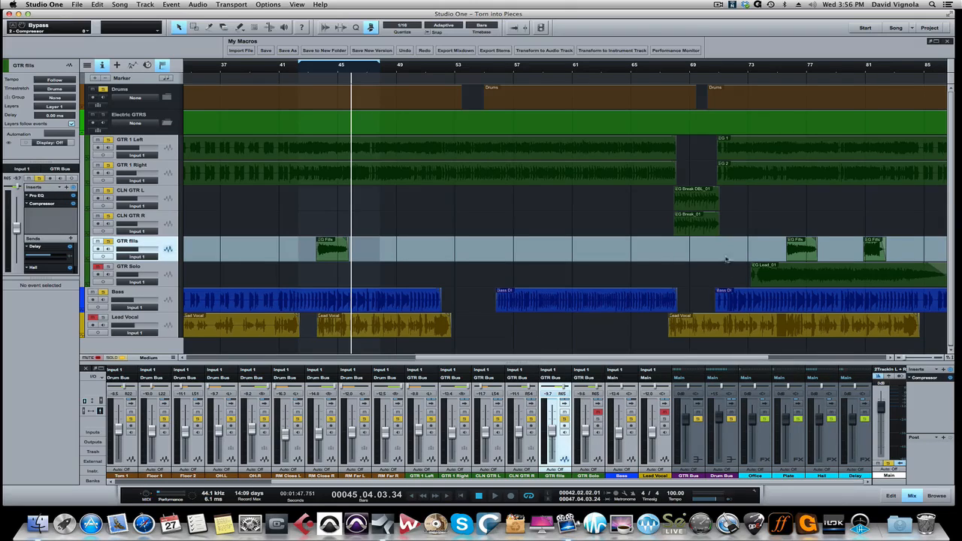
Expand the GTR Solo channel, loop the guitar lead from about bar 72 to 87, and play it with the channel soloed.
{"action": "scroll", "coordinate": [612, 345], "scroll_direction": "right", "scroll_amount": 3}
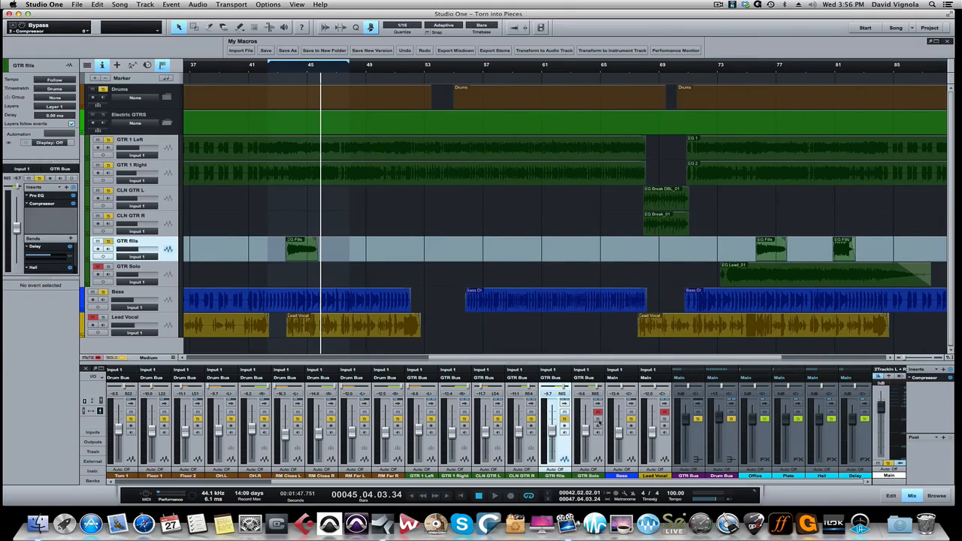
{"action": "left_click", "coordinate": [601, 447]}
{"action": "left_click", "coordinate": [600, 403]}
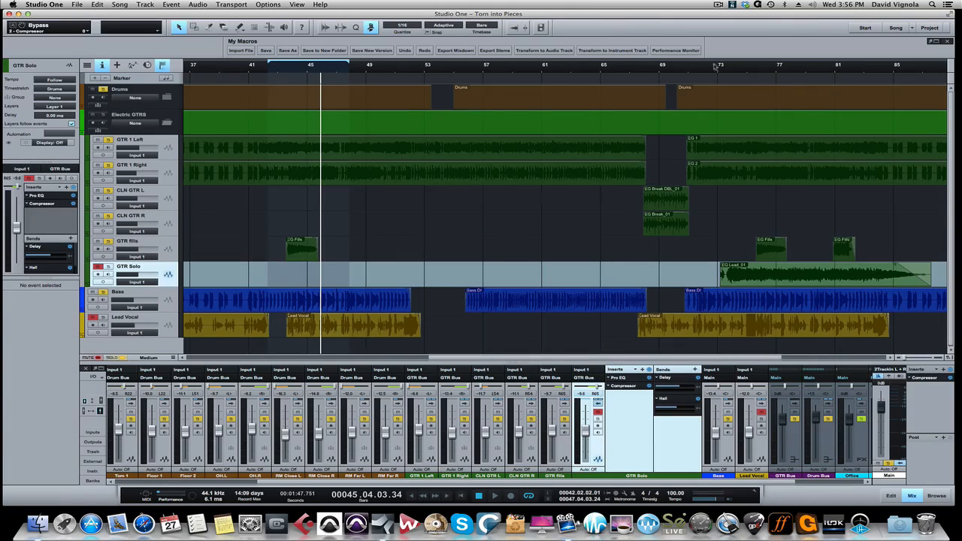
{"action": "left_click_drag", "start_coordinate": [709, 63], "coordinate": [928, 69]}
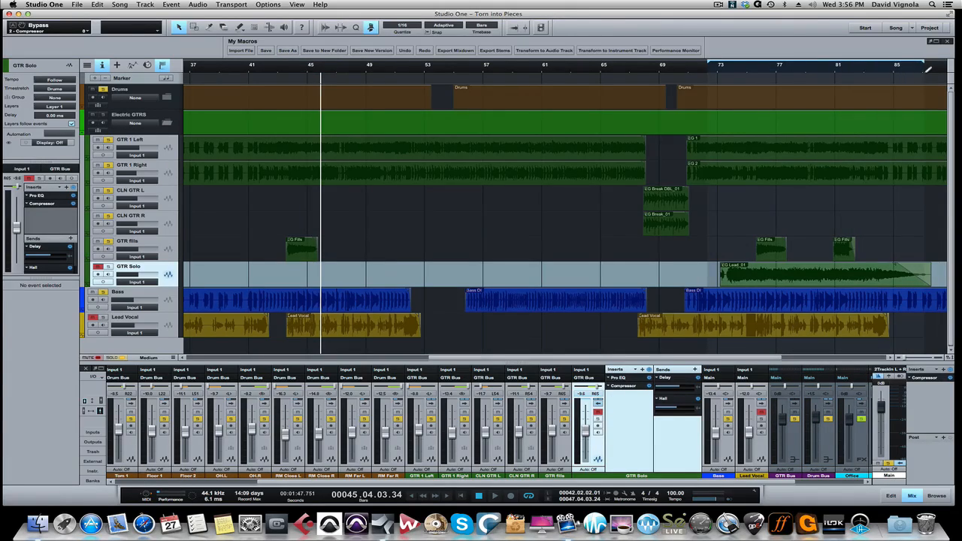
{"action": "key", "text": "space"}
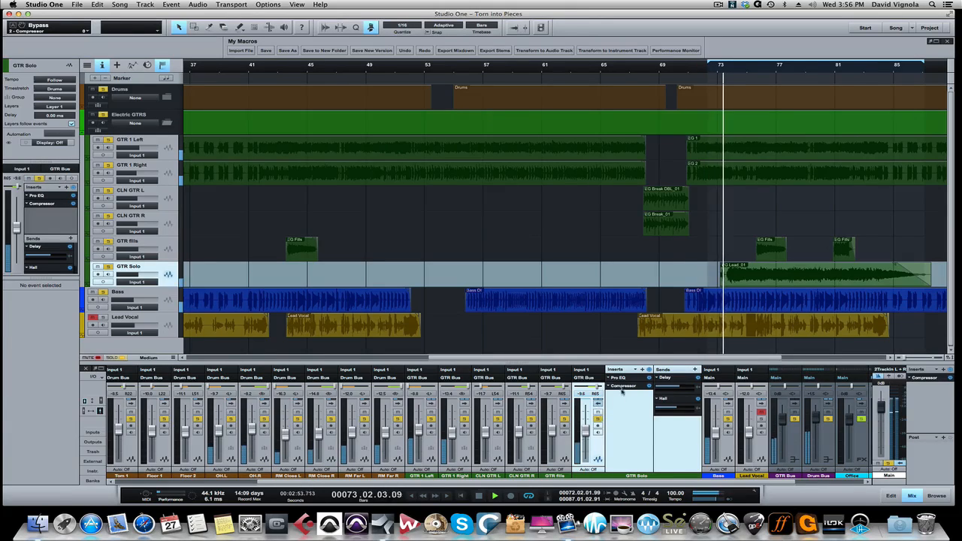
Examine the Pro EQ on GTR Solo during playback, raise the channel fader to -7.9 dB, and close the plug-in.
{"action": "left_click", "coordinate": [619, 378]}
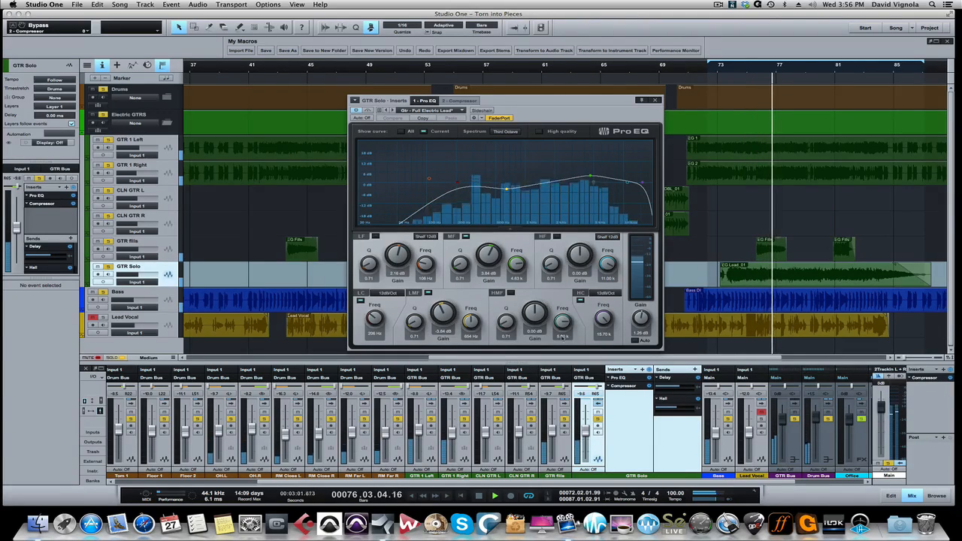
{"action": "left_click_drag", "start_coordinate": [585, 432], "coordinate": [585, 429]}
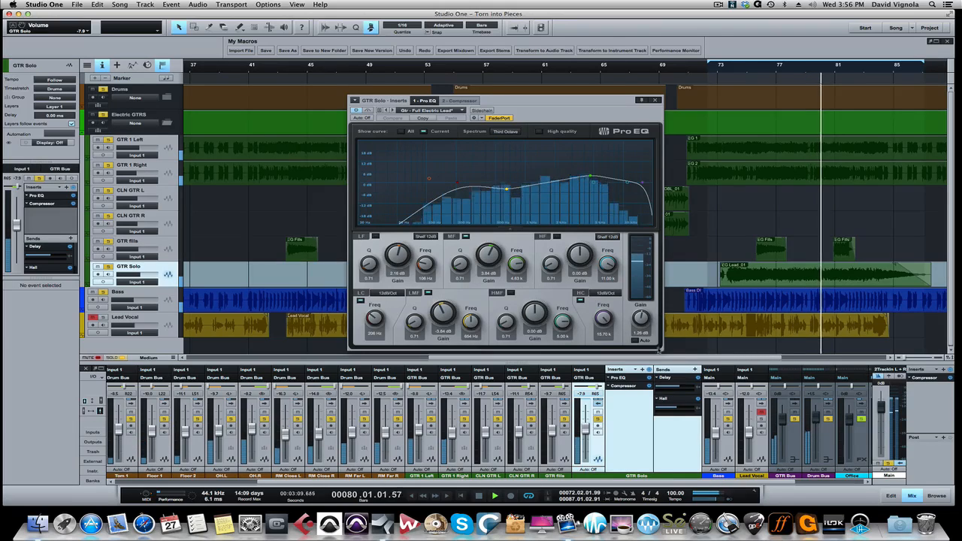
{"action": "key", "text": "space"}
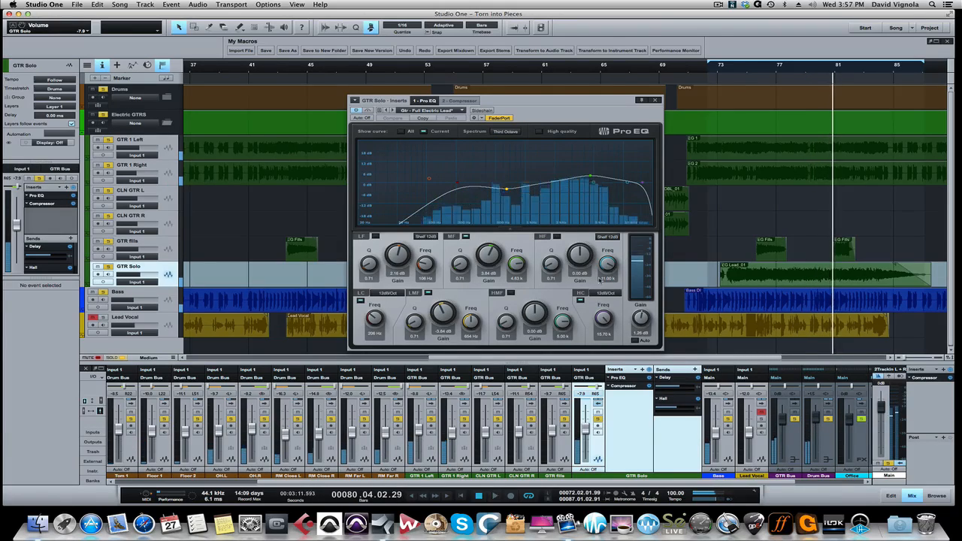
{"action": "left_click_drag", "start_coordinate": [555, 100], "coordinate": [532, 94]}
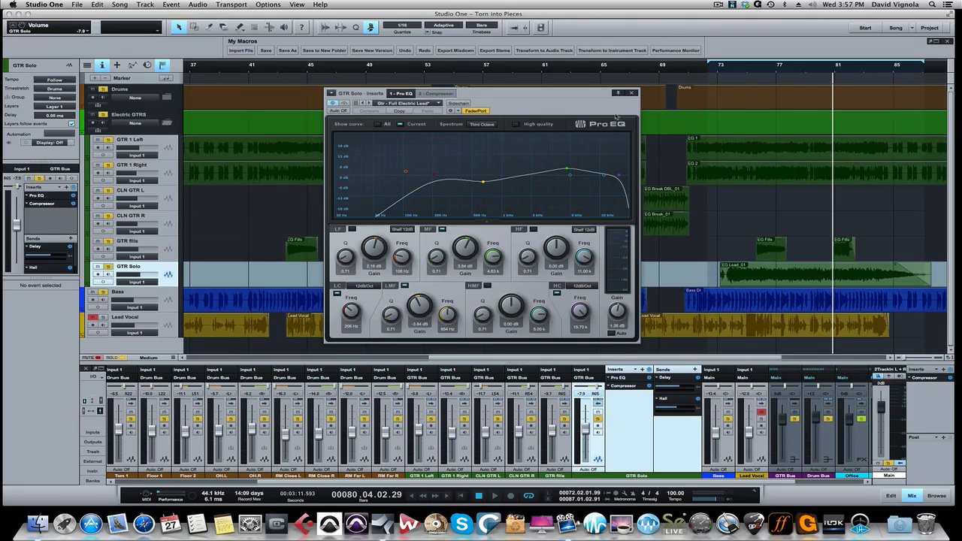
{"action": "left_click", "coordinate": [632, 93]}
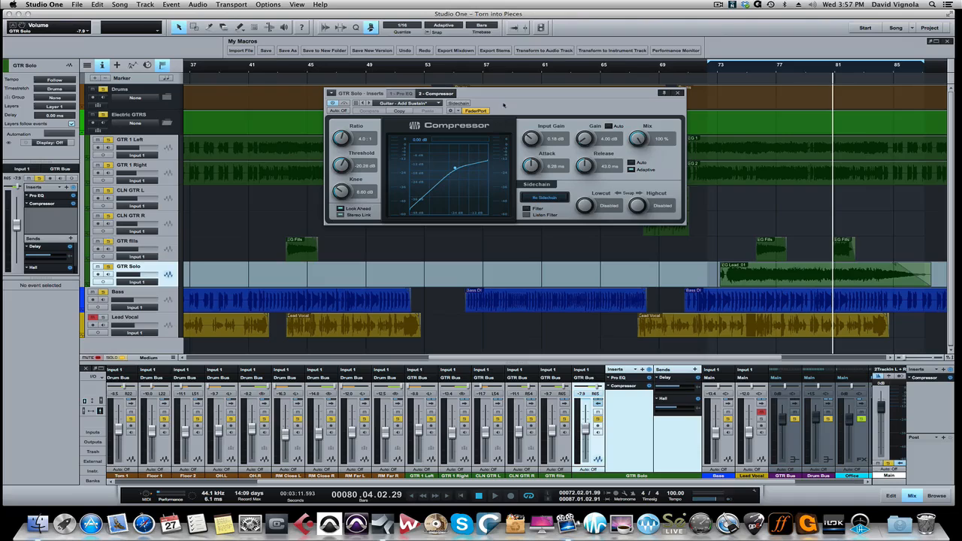
Set the GTR Solo Compressor gain to 5 dB and compare the lead with the plug-in bypassed and active during playback.
{"action": "left_click_drag", "start_coordinate": [507, 98], "coordinate": [492, 146]}
{"action": "key", "text": "space"}
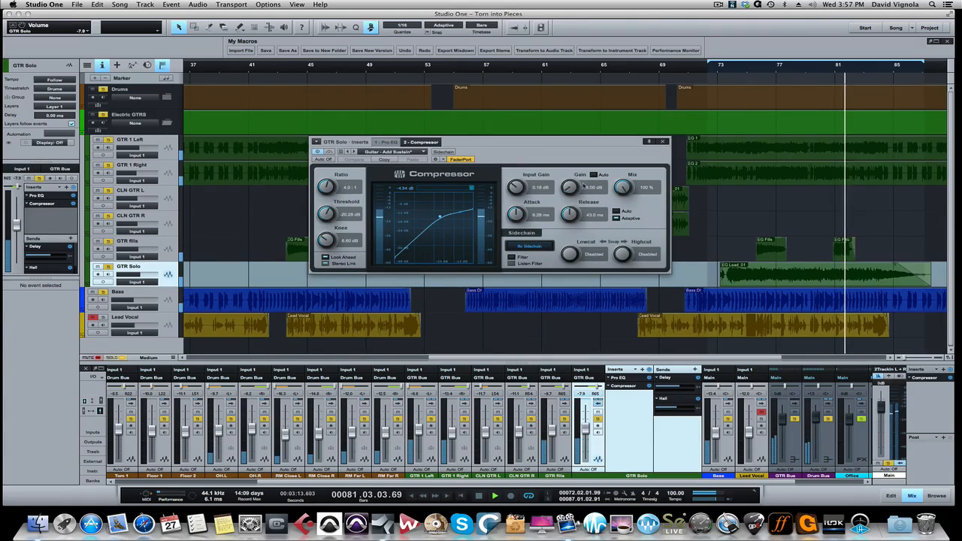
{"action": "left_click", "coordinate": [596, 191]}
{"action": "type", "text": "5"}
{"action": "key", "text": "Return"}
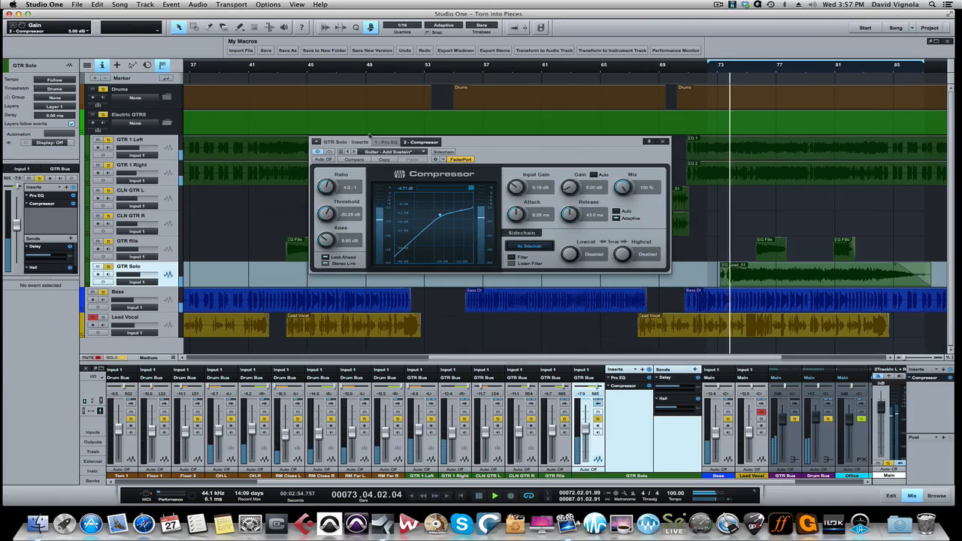
{"action": "left_click", "coordinate": [327, 152]}
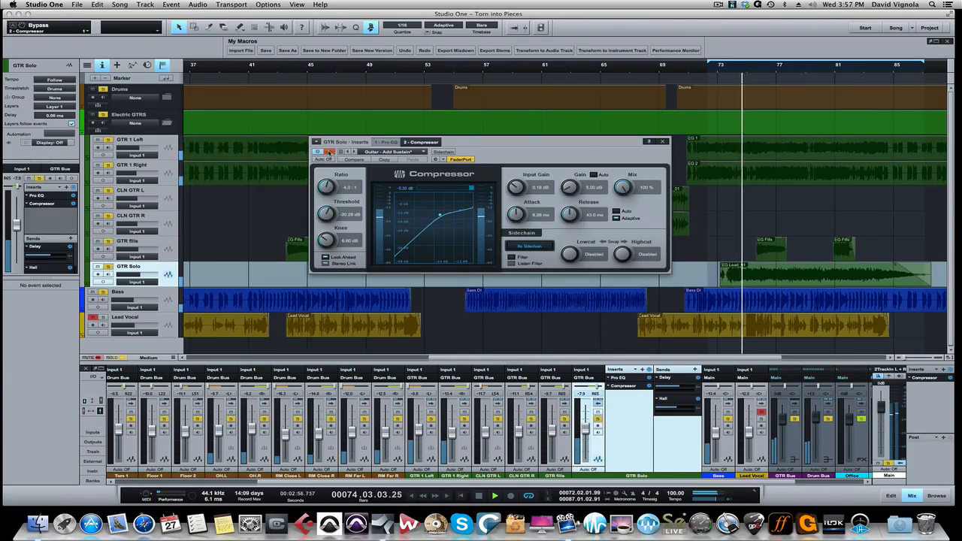
{"action": "left_click", "coordinate": [329, 152]}
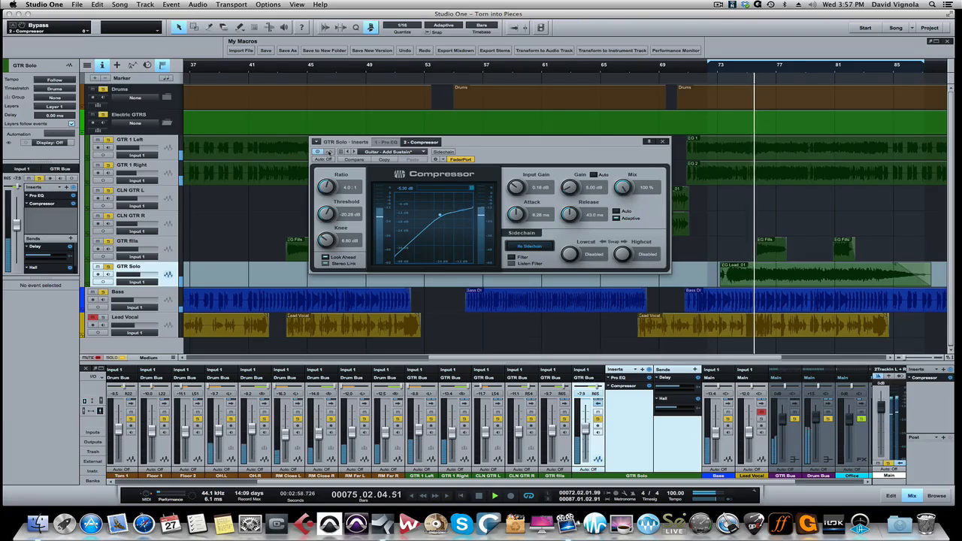
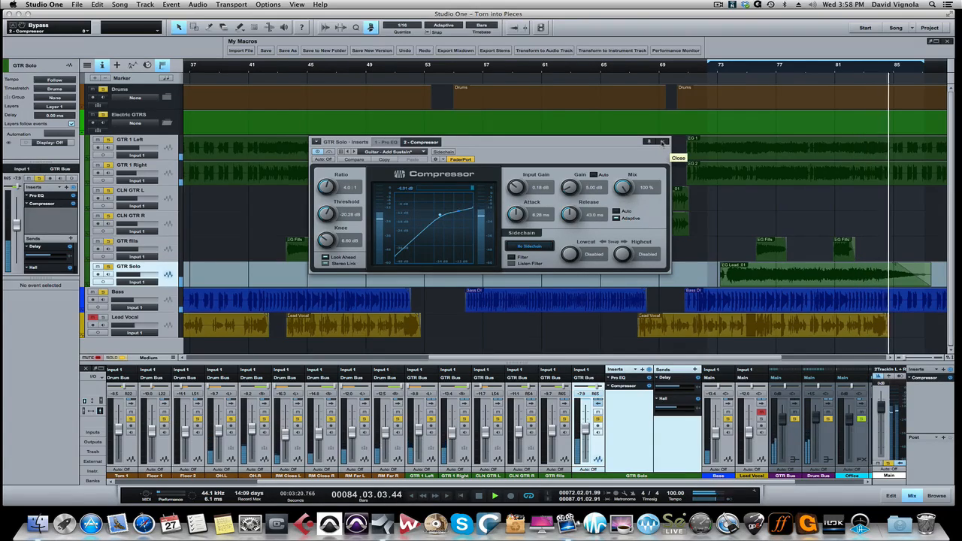
Stop playback, close the GTR Solo Compressor, collapse the channel, and turn off looping.
{"action": "key", "text": "space"}
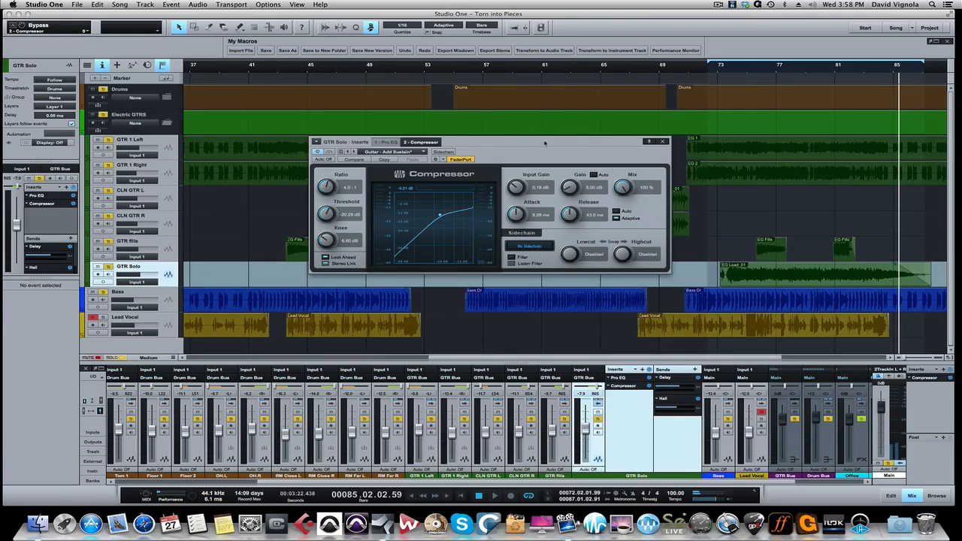
{"action": "left_click_drag", "start_coordinate": [493, 145], "coordinate": [493, 129]}
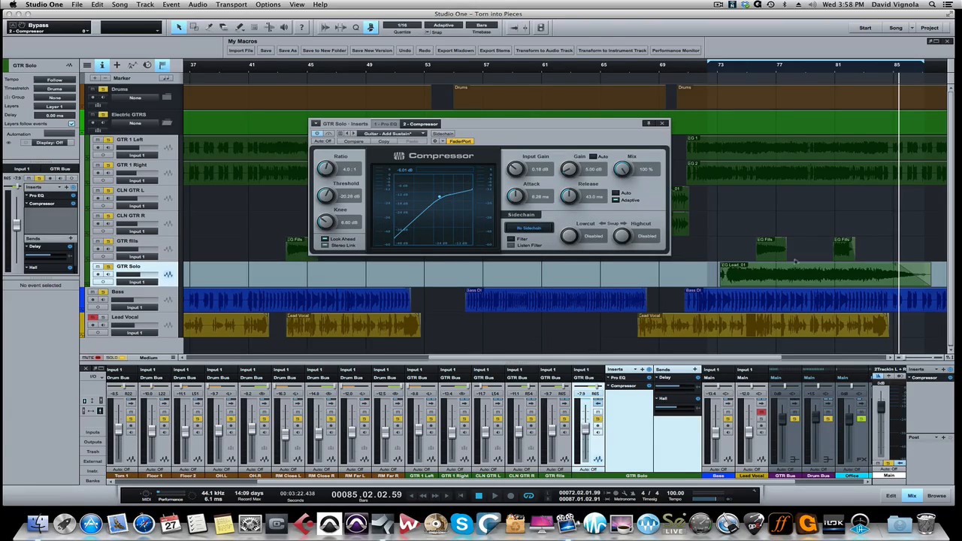
{"action": "left_click", "coordinate": [662, 123]}
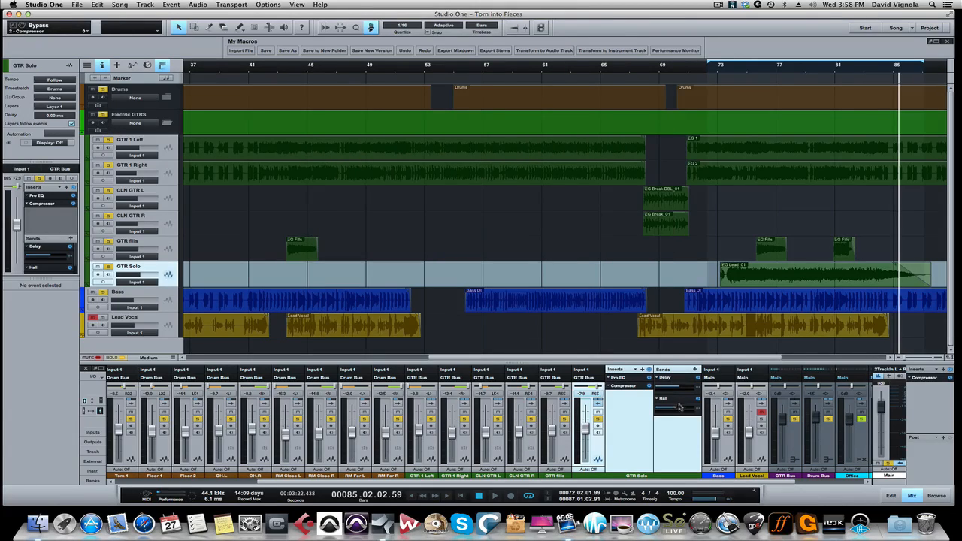
{"action": "left_click", "coordinate": [598, 403]}
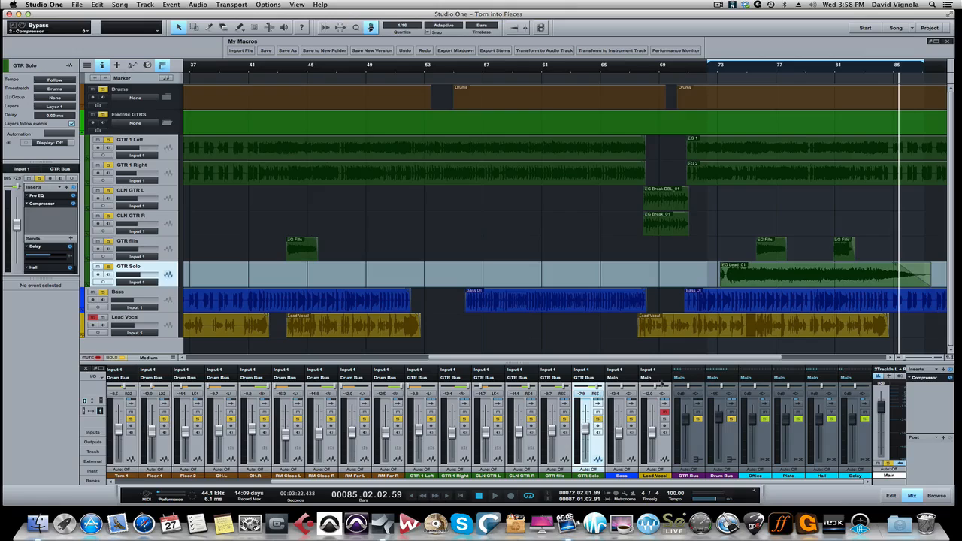
{"action": "key", "text": "slash"}
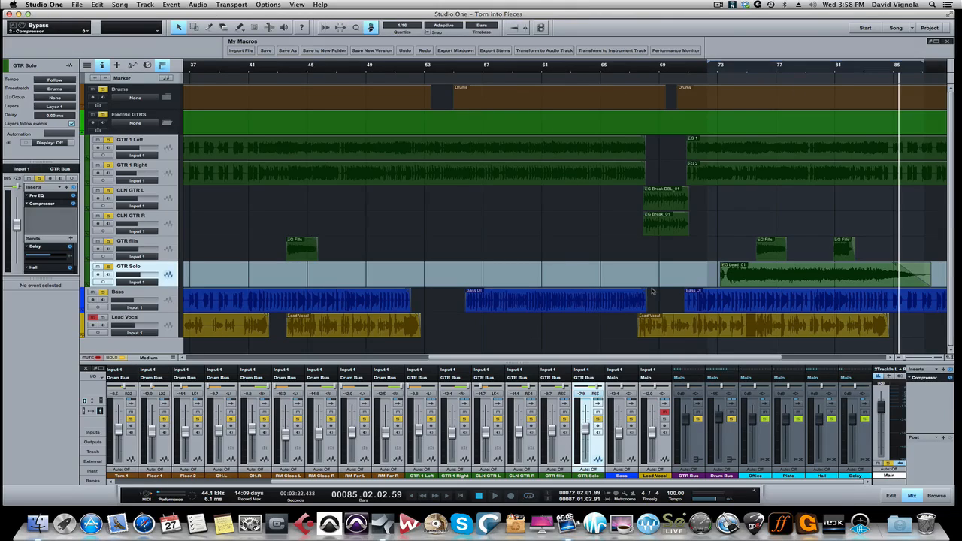
Play the mix from about bar 4 and collapse the Electric GTRS folder, stopping near bar 14.
{"action": "left_click", "coordinate": [257, 68]}
{"action": "scroll", "coordinate": [283, 135], "scroll_direction": "left", "scroll_amount": 10}
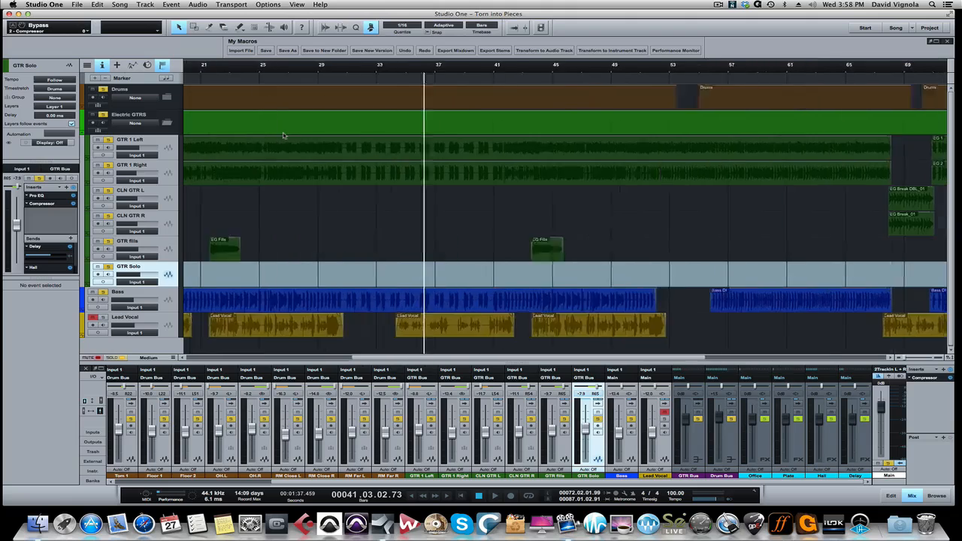
{"action": "left_click", "coordinate": [351, 66]}
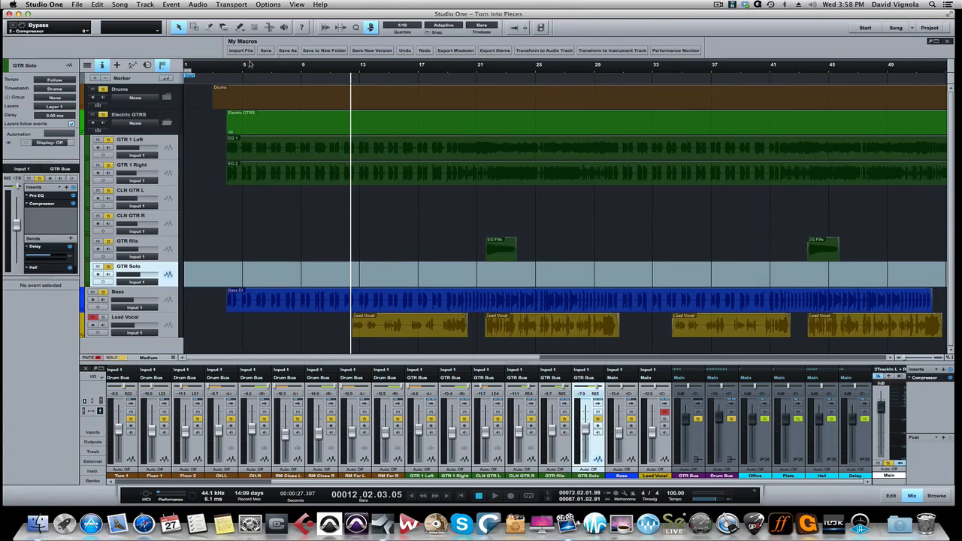
{"action": "left_click", "coordinate": [226, 65]}
{"action": "key", "text": "space"}
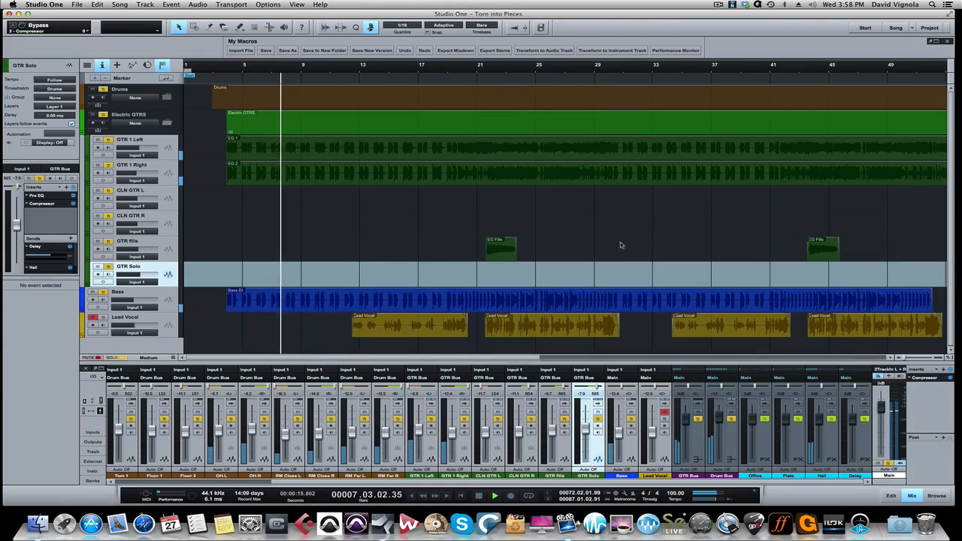
{"action": "scroll", "coordinate": [620, 245], "scroll_direction": "right", "scroll_amount": 2}
{"action": "scroll", "coordinate": [620, 245], "scroll_direction": "right", "scroll_amount": 4}
{"action": "scroll", "coordinate": [620, 244], "scroll_direction": "left", "scroll_amount": 2}
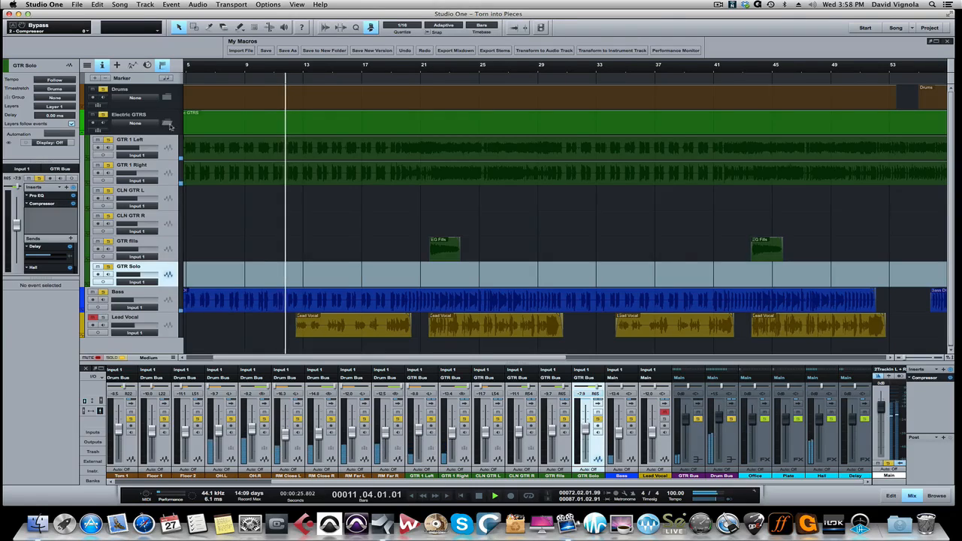
{"action": "left_click", "coordinate": [168, 123]}
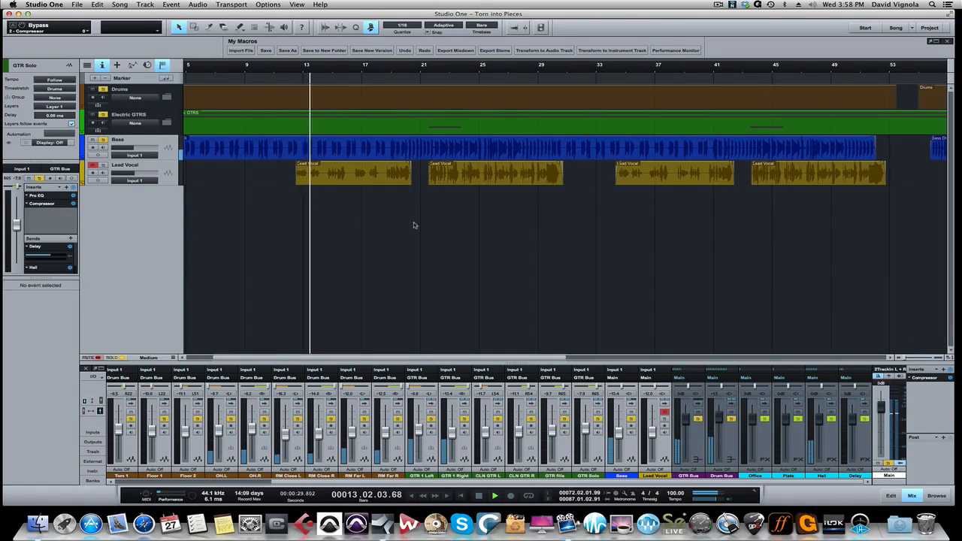
{"action": "key", "text": "space"}
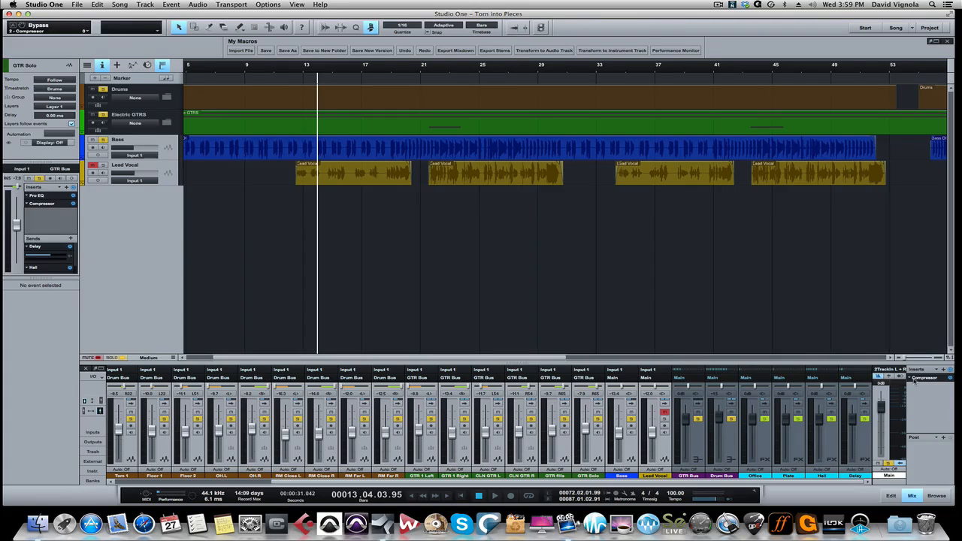
Open the Compressor insert on the Main output and examine its settings and gain reduction during playback.
{"action": "left_click", "coordinate": [661, 449]}
{"action": "left_click", "coordinate": [926, 378]}
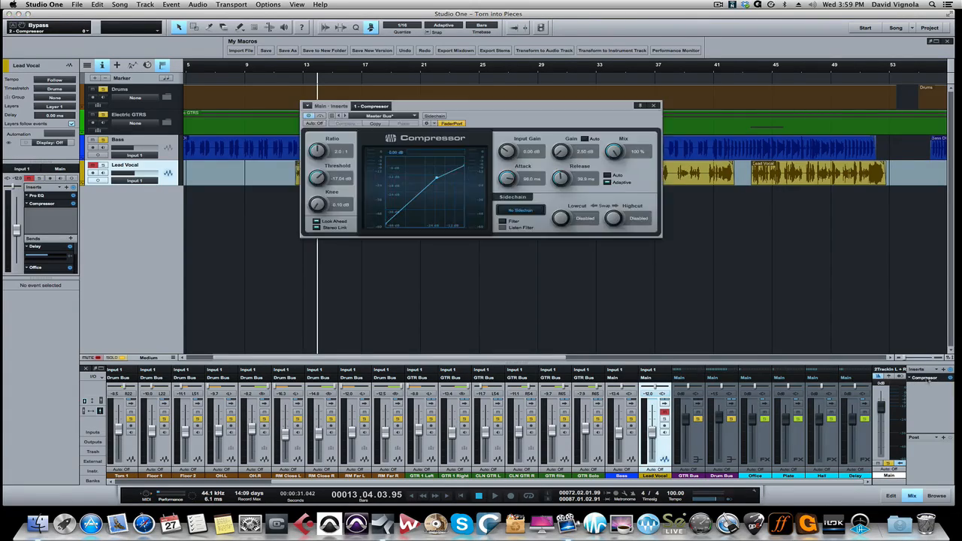
{"action": "left_click_drag", "start_coordinate": [504, 115], "coordinate": [556, 200]}
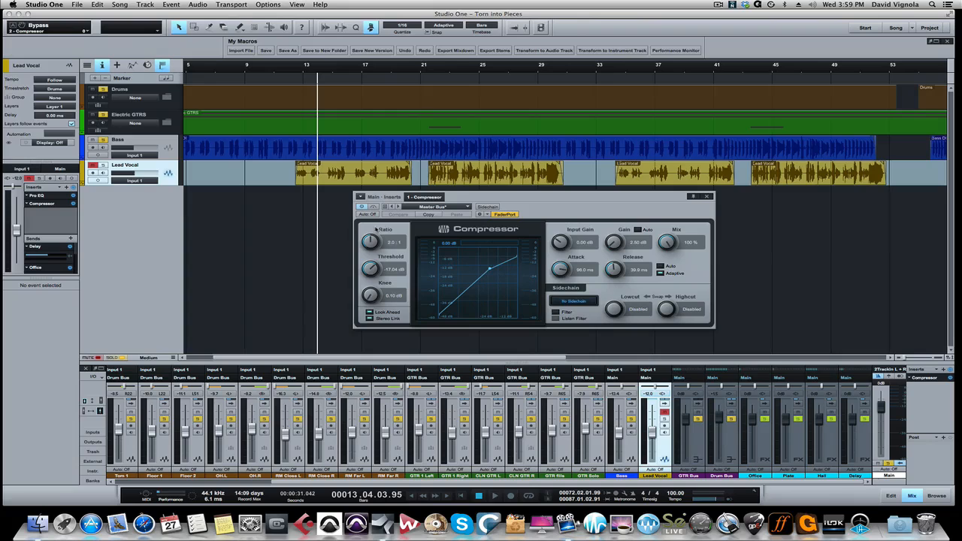
{"action": "key", "text": "space"}
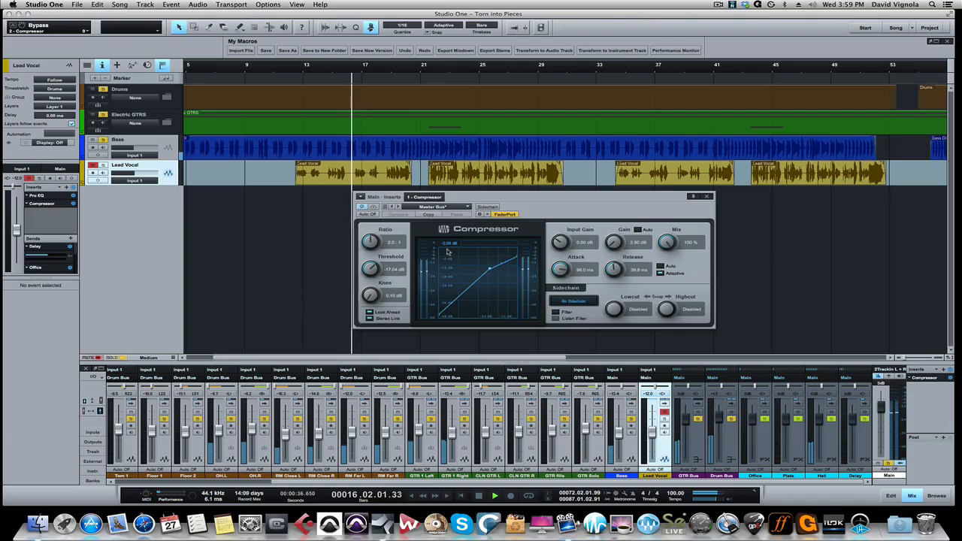
{"action": "key", "text": "space"}
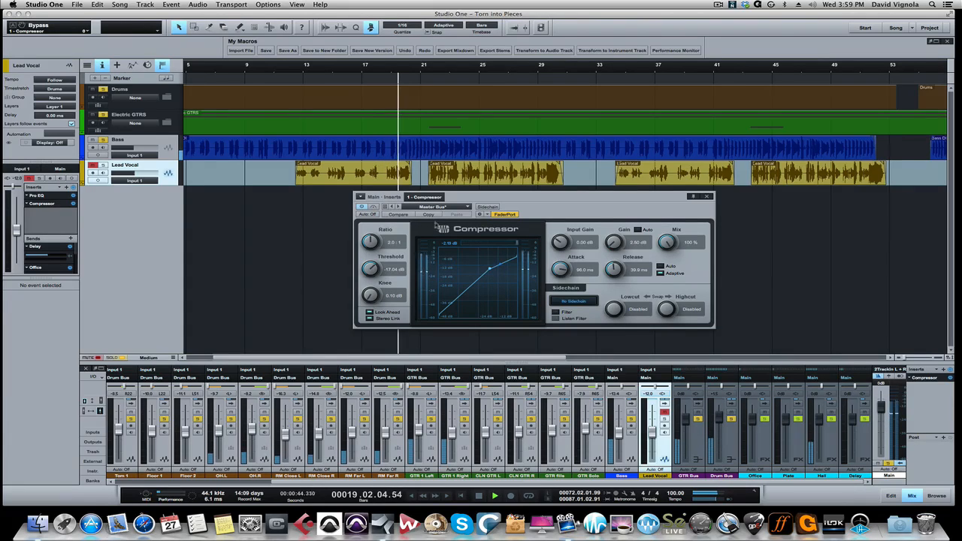
Compare the mix with the Main Compressor bypassed and active, stop playback, and close the plug-in.
{"action": "left_click", "coordinate": [373, 207]}
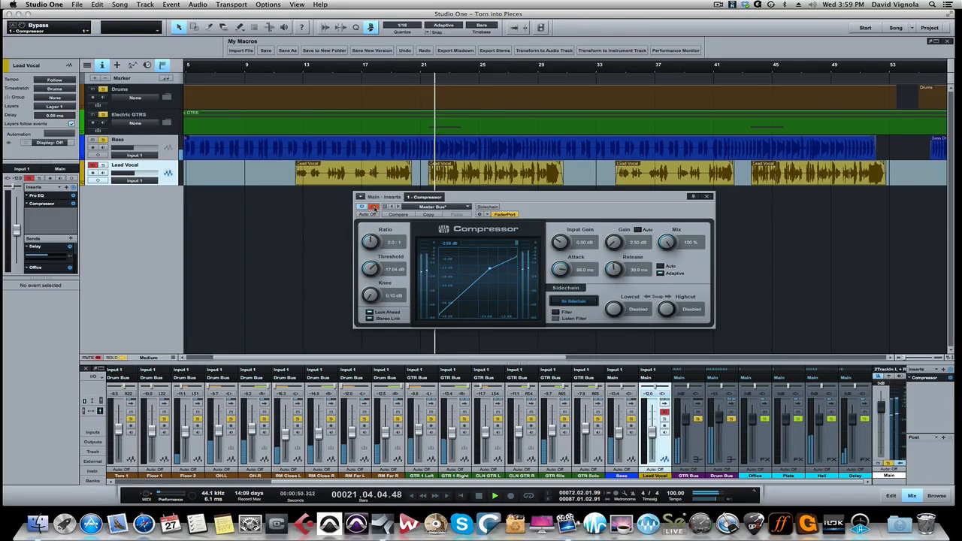
{"action": "left_click", "coordinate": [373, 207]}
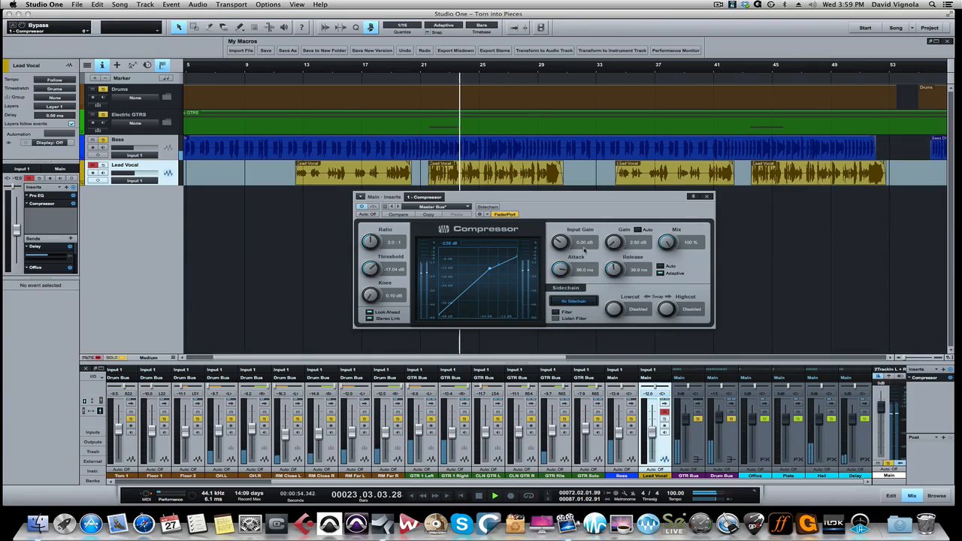
{"action": "key", "text": "space"}
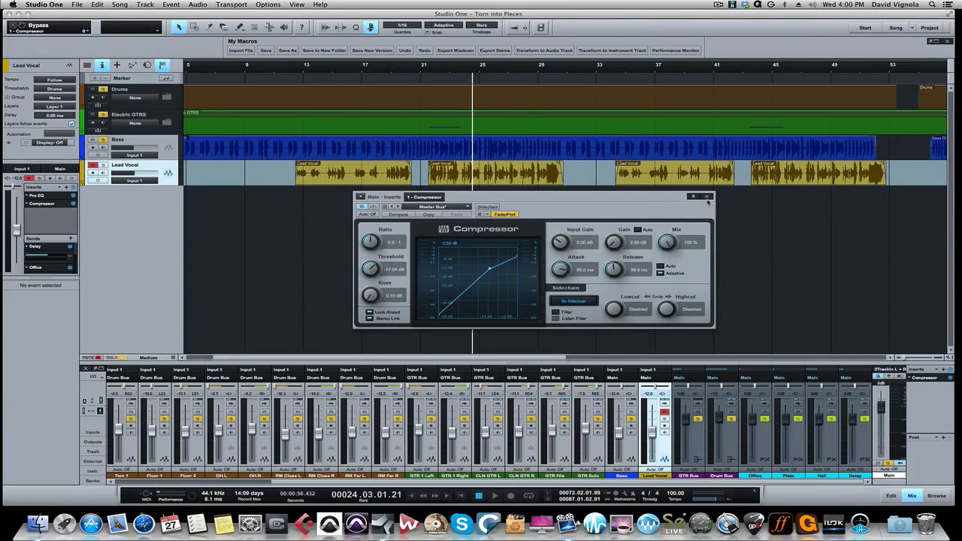
{"action": "left_click", "coordinate": [706, 197]}
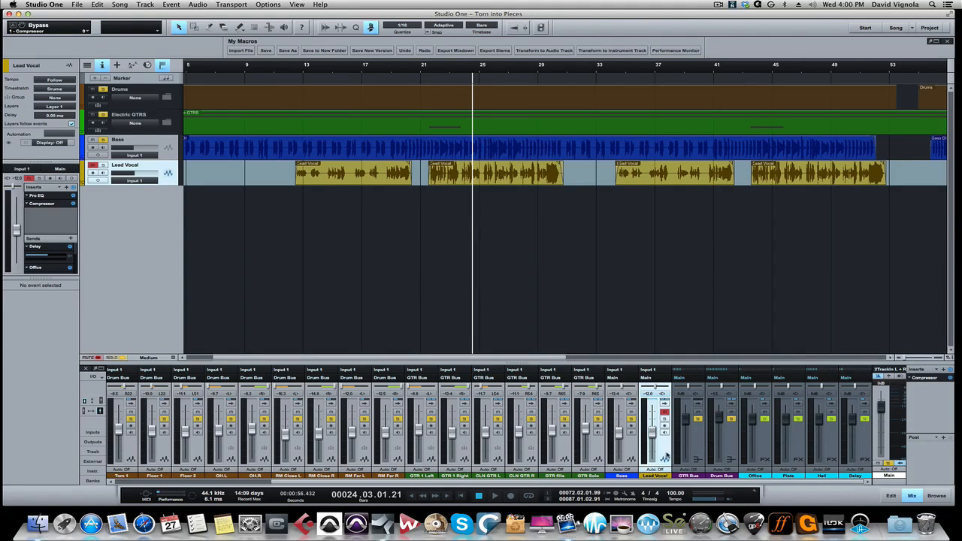
Set the loop range from about bar 11 to 31, expand Lead Vocal, and open its Pro EQ and Compressor side by side.
{"action": "left_click_drag", "start_coordinate": [287, 68], "coordinate": [570, 68]}
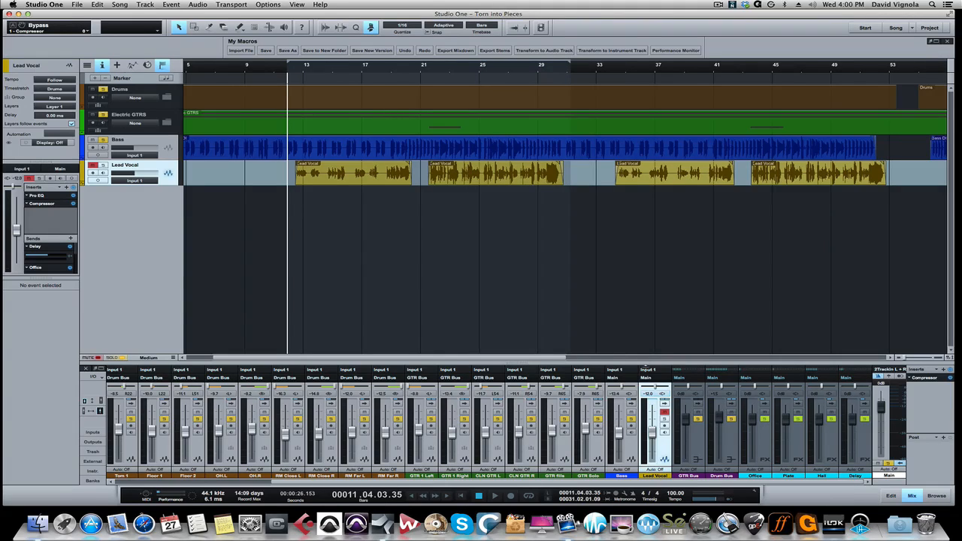
{"action": "left_click", "coordinate": [663, 403]}
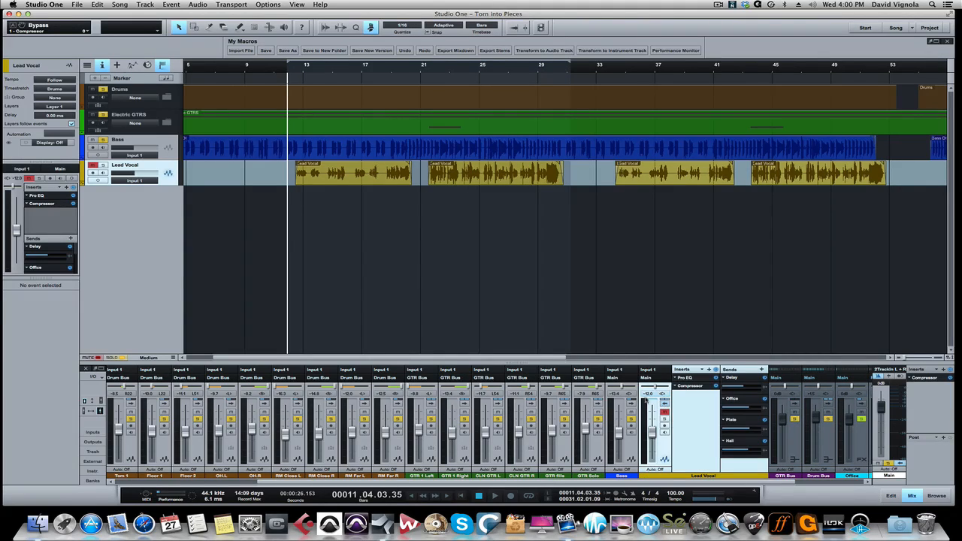
{"action": "left_click", "coordinate": [686, 378]}
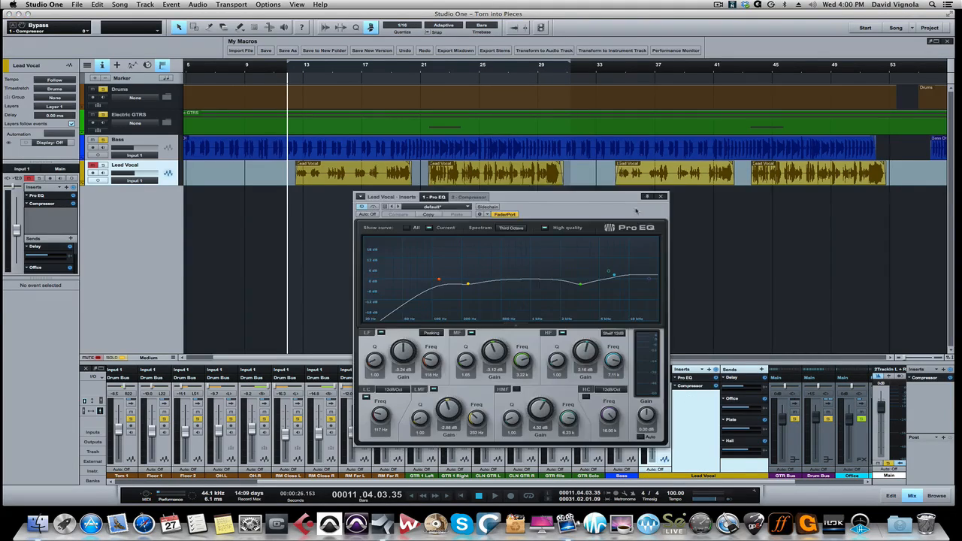
{"action": "left_click_drag", "start_coordinate": [514, 197], "coordinate": [321, 103]}
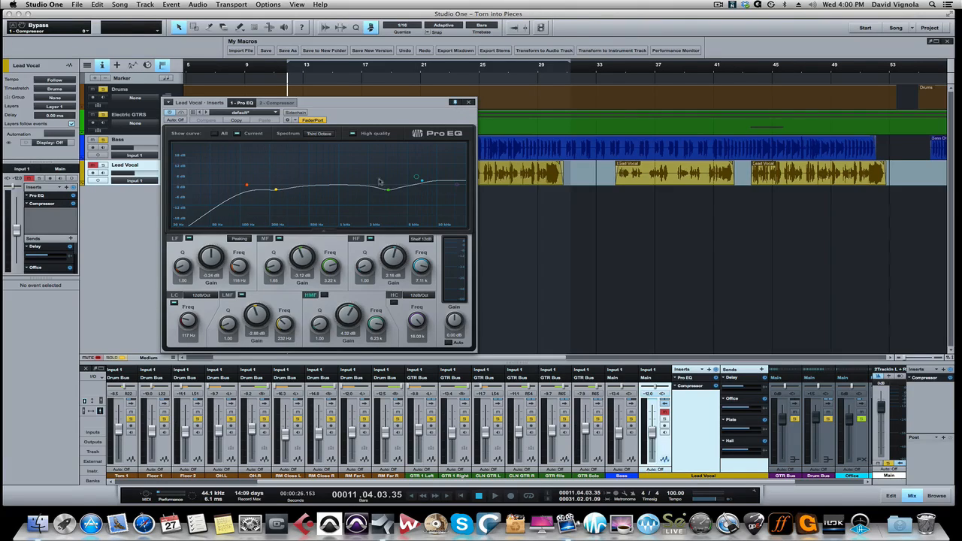
{"action": "left_click", "coordinate": [684, 387]}
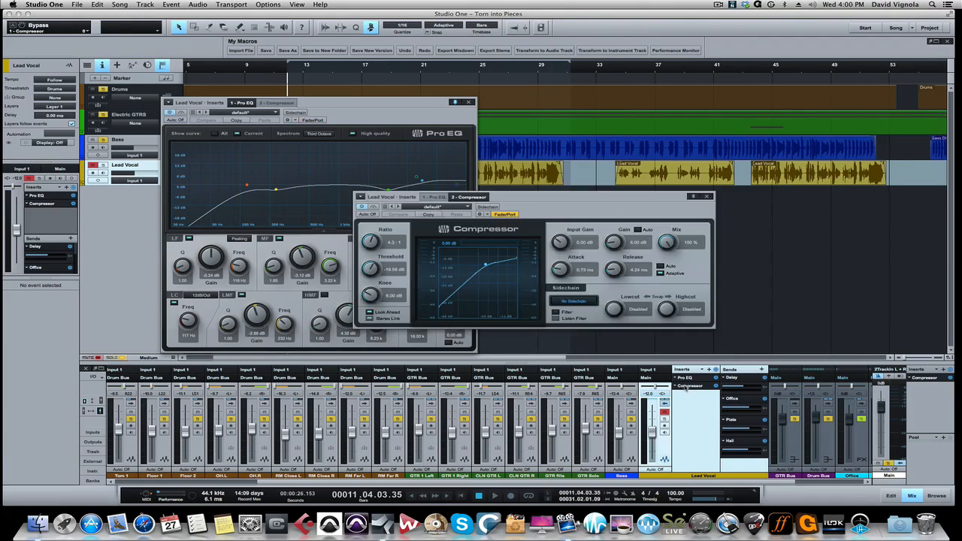
{"action": "left_click_drag", "start_coordinate": [522, 197], "coordinate": [675, 200]}
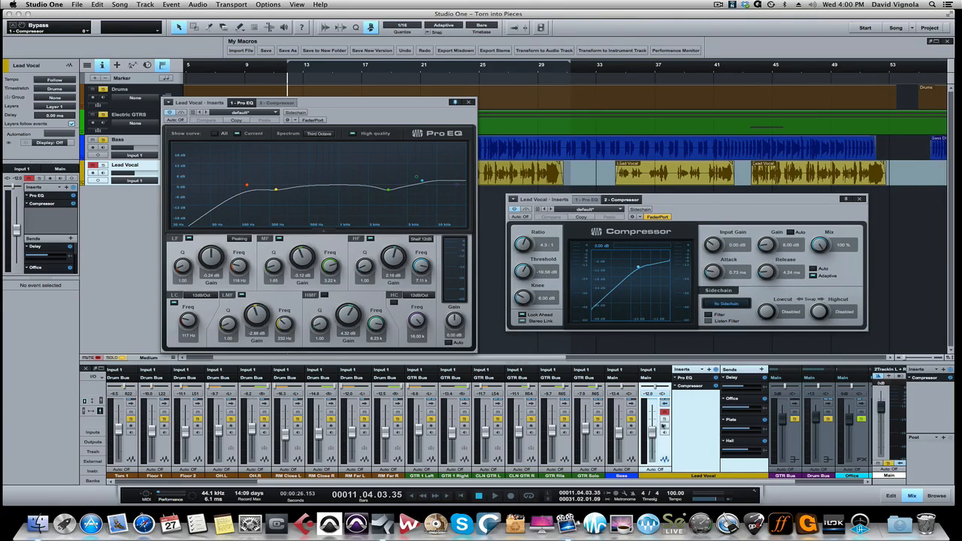
Play the mix with Lead Vocal unmuted, set its Compressor gain to 5 dB, and raise its fader slightly.
{"action": "key", "text": "space"}
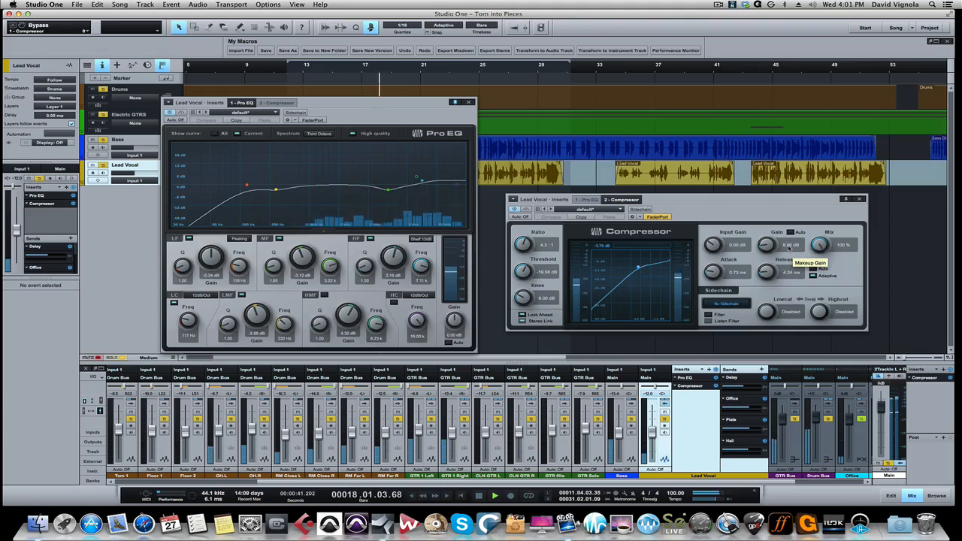
{"action": "left_click", "coordinate": [789, 246]}
{"action": "type", "text": "5"}
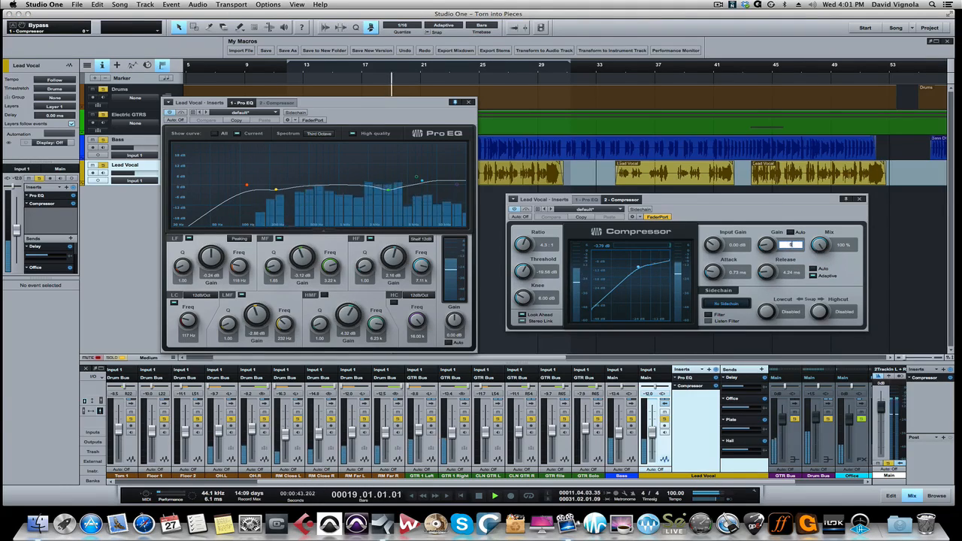
{"action": "key", "text": "Return"}
{"action": "left_click_drag", "start_coordinate": [653, 433], "coordinate": [653, 431]}
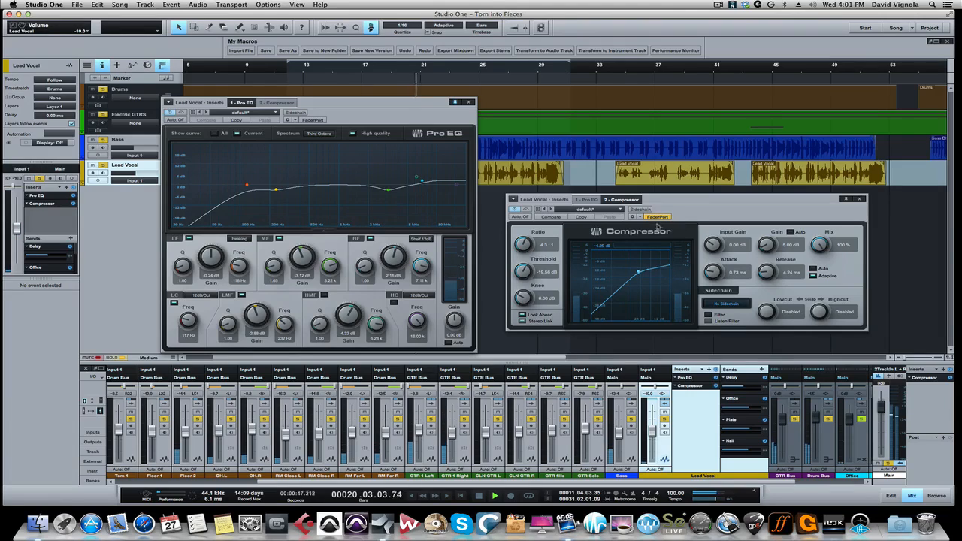
Bypass the Lead Vocal Compressor and Pro EQ during playback to hear the vocal without processing.
{"action": "left_click_drag", "start_coordinate": [663, 200], "coordinate": [658, 199]}
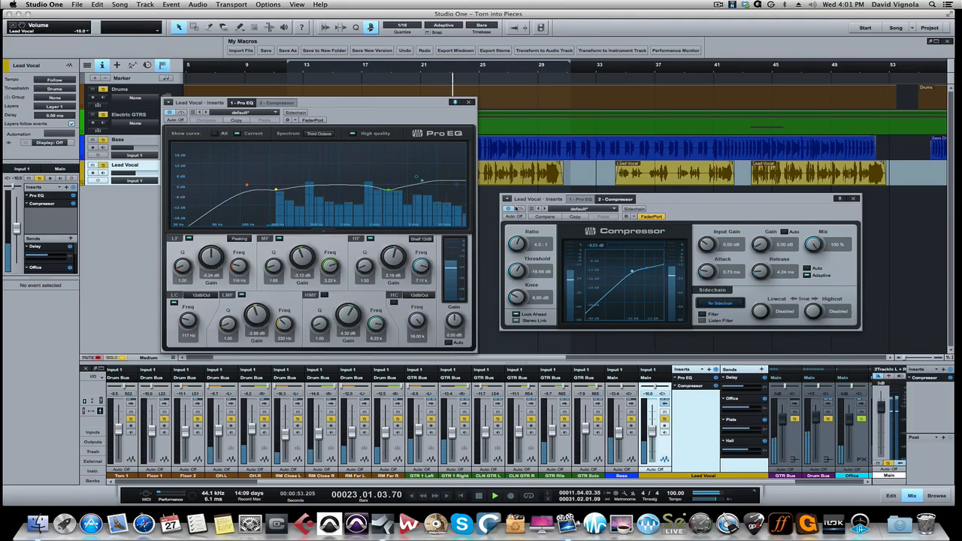
{"action": "left_click", "coordinate": [519, 210]}
{"action": "left_click", "coordinate": [182, 114]}
{"action": "left_click", "coordinate": [182, 115]}
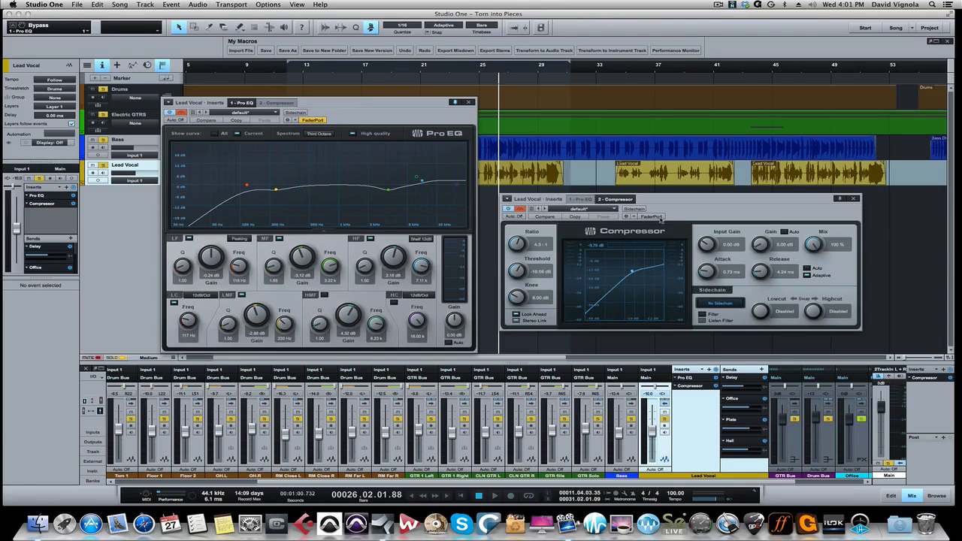
{"action": "left_click_drag", "start_coordinate": [681, 203], "coordinate": [683, 208]}
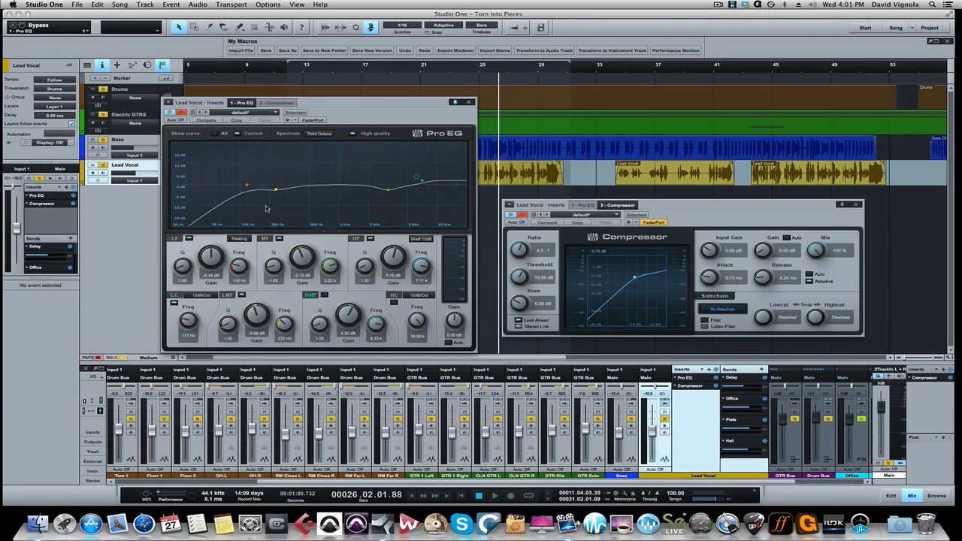
Examine the low-mid cut on the Lead Vocal Pro EQ and set the Compressor gain to 8 dB.
{"action": "left_click", "coordinate": [277, 190]}
{"action": "left_click", "coordinate": [784, 251]}
{"action": "type", "text": "8"}
{"action": "key", "text": "Return"}
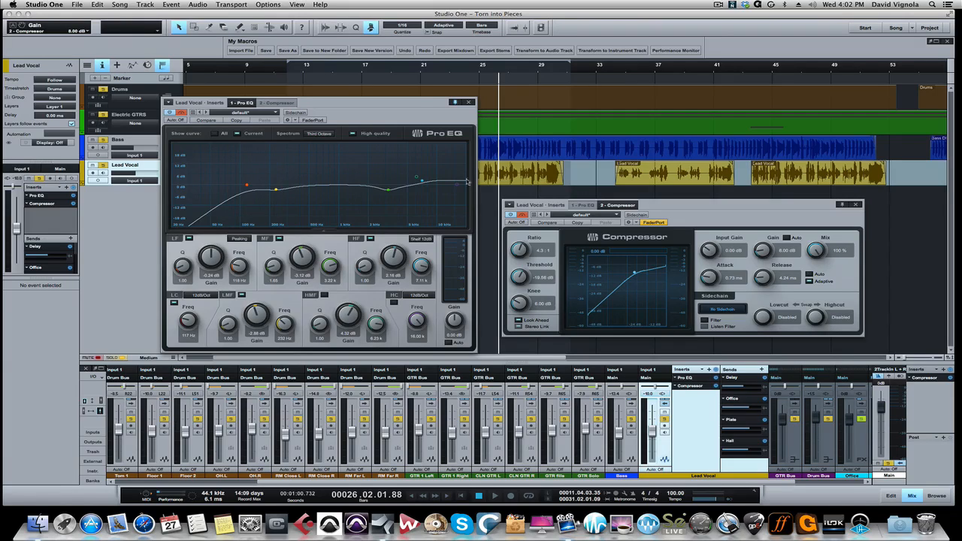
Play the vocal from about bar 17, reactivating the Pro EQ and then the Compressor to compare the sound.
{"action": "left_click", "coordinate": [365, 68]}
{"action": "key", "text": "space"}
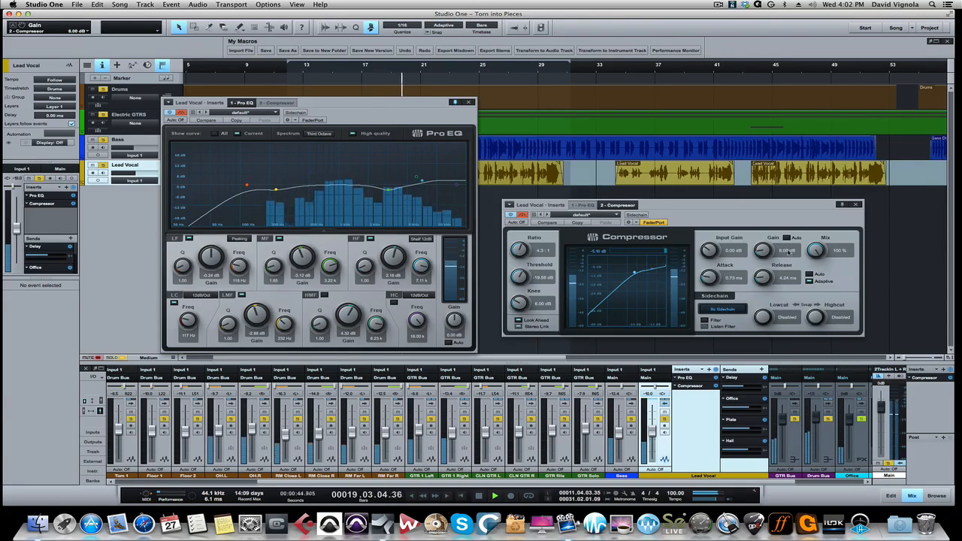
{"action": "left_click", "coordinate": [182, 113]}
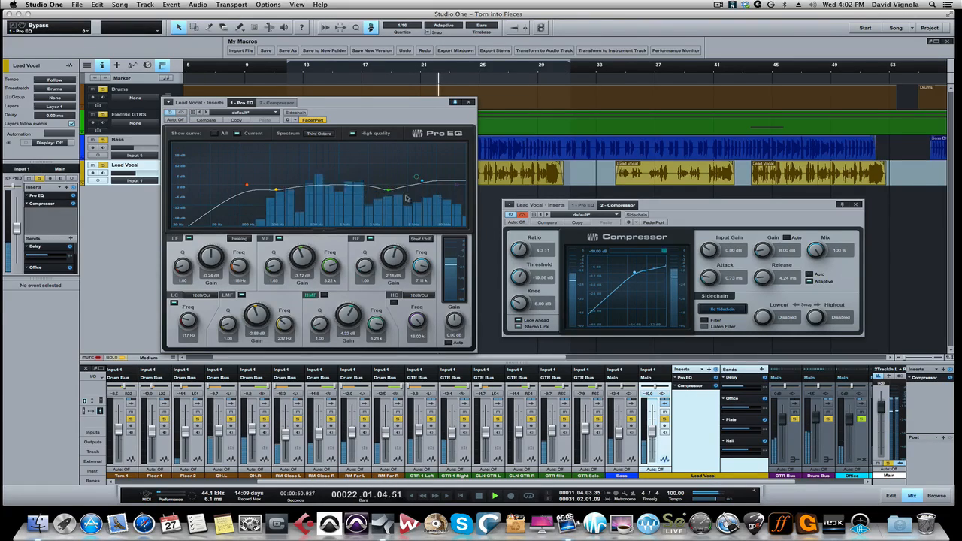
{"action": "left_click", "coordinate": [522, 214]}
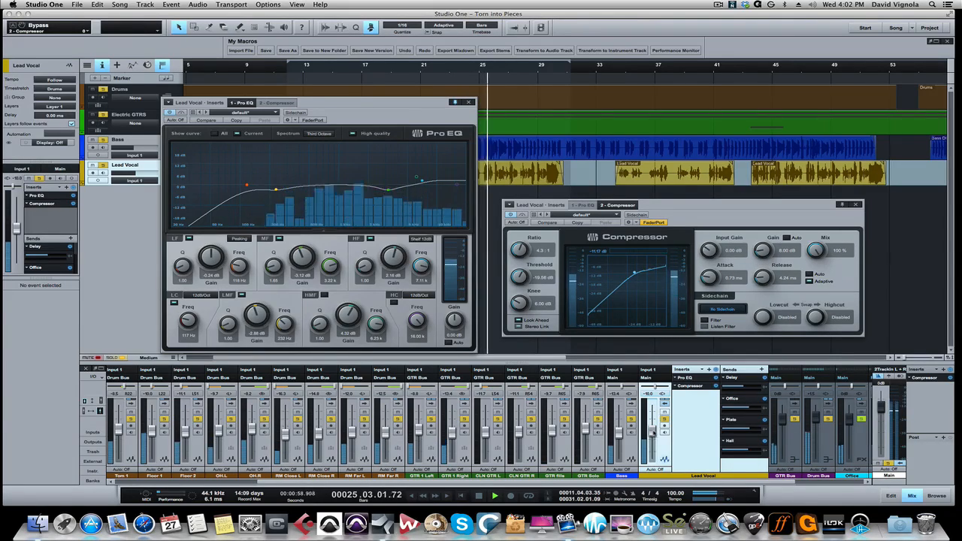
During playback, lower the Lead Vocal fader slightly and settle its Compressor threshold at -19.80 dB, replaying from about bar 17 to compare.
{"action": "left_click_drag", "start_coordinate": [653, 429], "coordinate": [652, 433]}
{"action": "left_click_drag", "start_coordinate": [524, 277], "coordinate": [524, 284]}
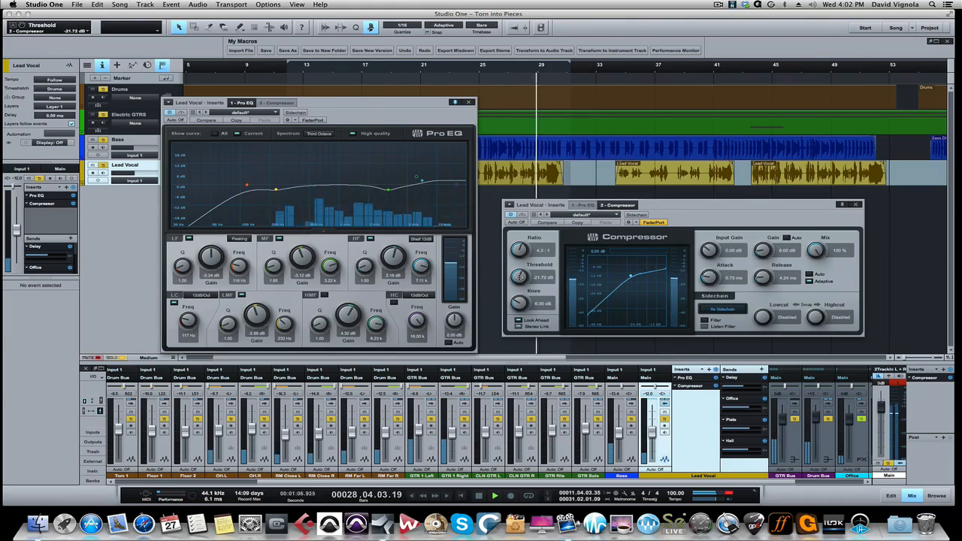
{"action": "left_click_drag", "start_coordinate": [519, 277], "coordinate": [520, 269]}
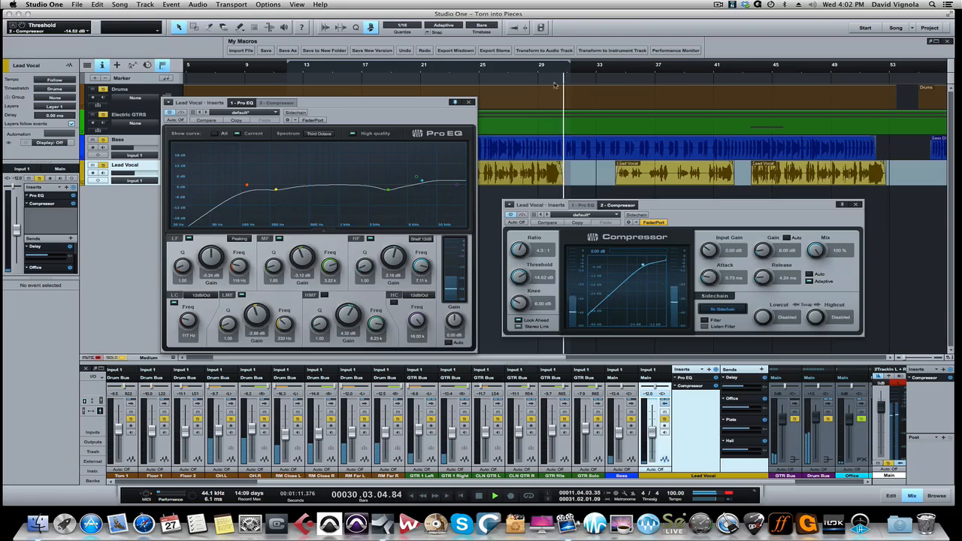
{"action": "left_click", "coordinate": [360, 68]}
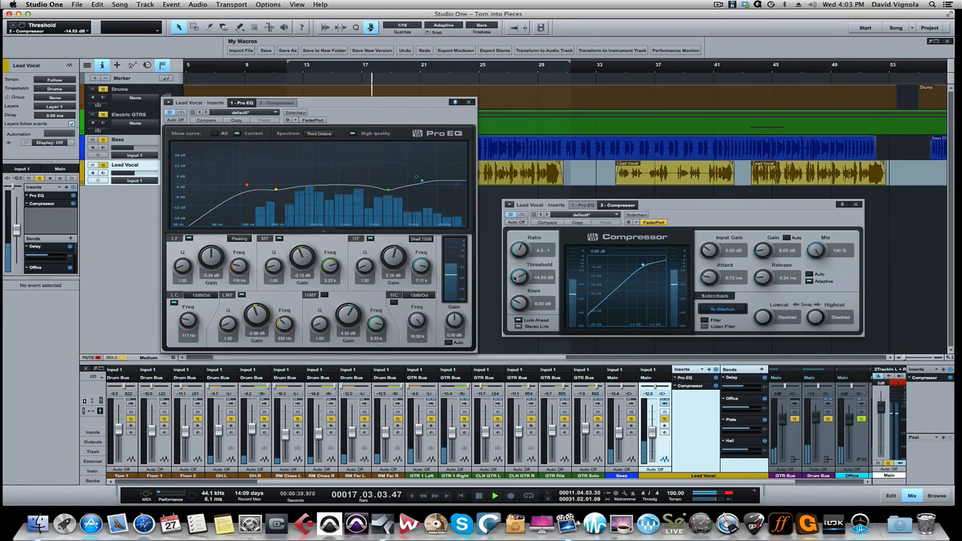
{"action": "left_click_drag", "start_coordinate": [519, 277], "coordinate": [517, 278]}
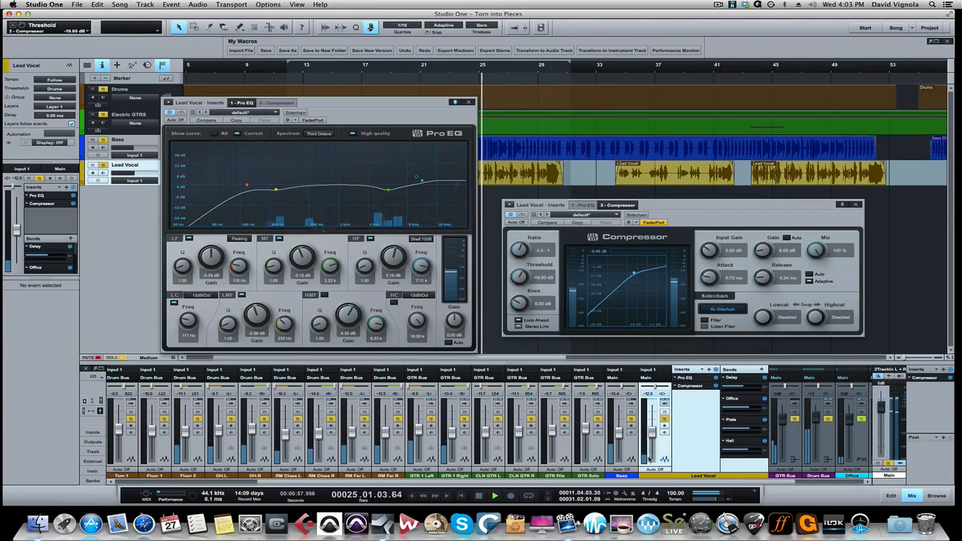
{"action": "key", "text": "space"}
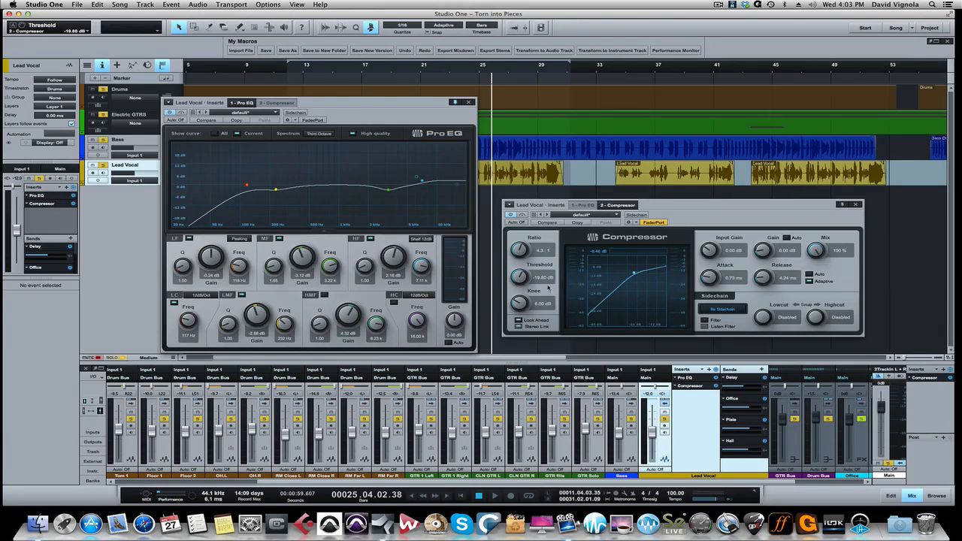
Close the Lead Vocal Pro EQ and Compressor windows to clear the arrangement.
{"action": "left_click_drag", "start_coordinate": [337, 106], "coordinate": [324, 208]}
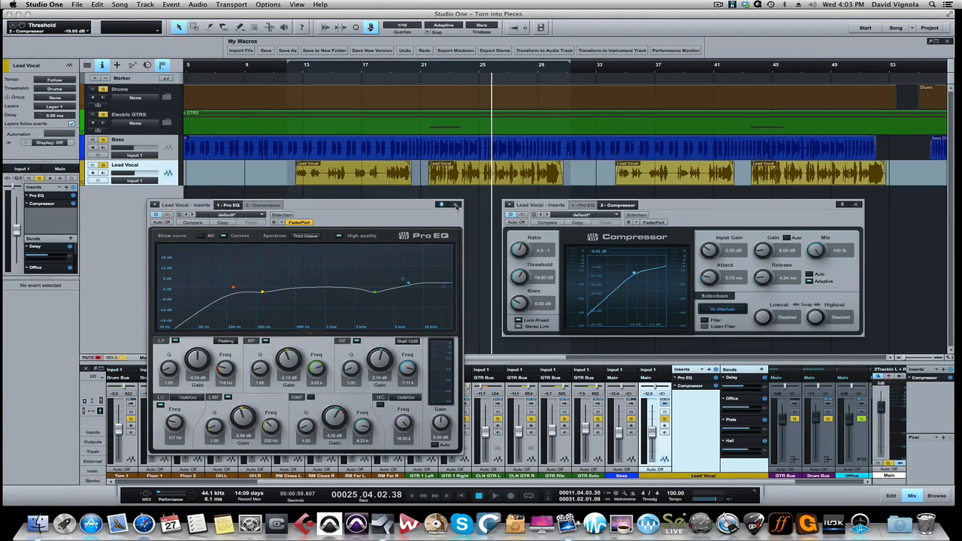
{"action": "left_click", "coordinate": [455, 204]}
{"action": "left_click", "coordinate": [855, 205]}
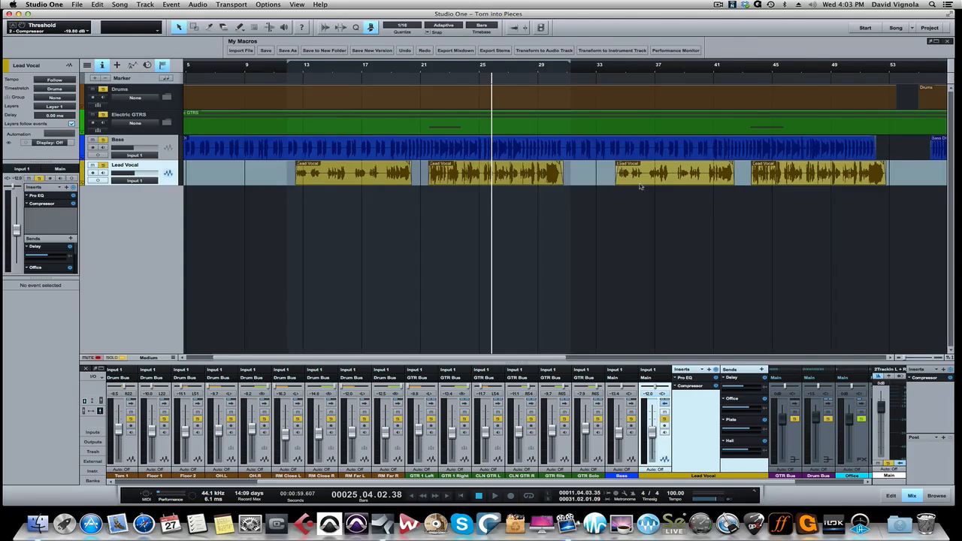
Examine the Lead Vocal events' waveforms up close, comparing the verse and chorus sections from bar 12 to about bar 51.
{"action": "key", "text": "e"}
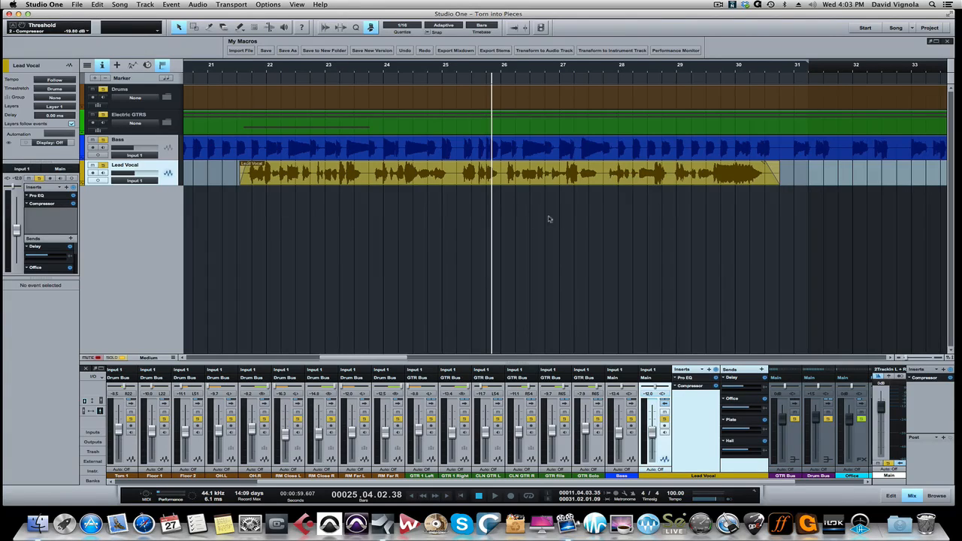
{"action": "scroll", "coordinate": [501, 186], "scroll_direction": "right", "scroll_amount": 15}
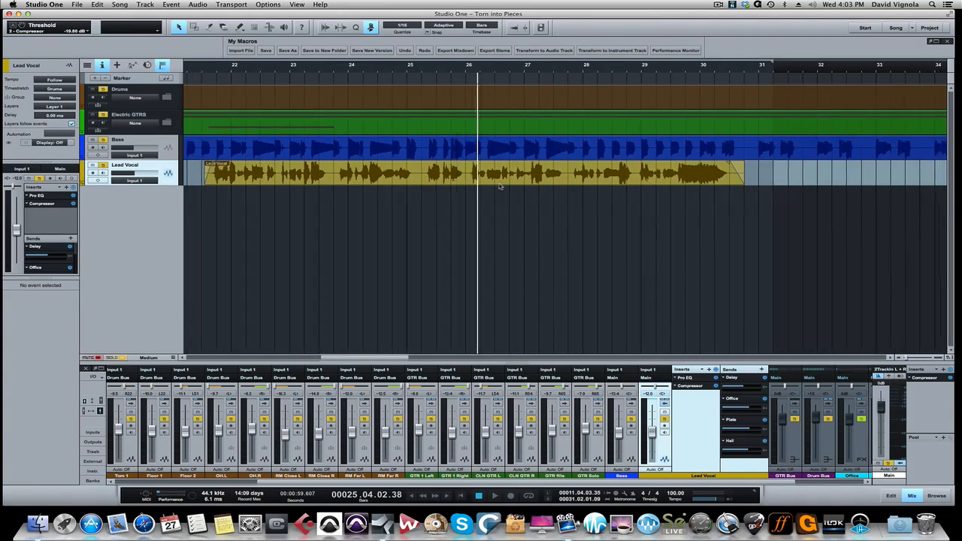
{"action": "scroll", "coordinate": [501, 185], "scroll_direction": "left", "scroll_amount": 5}
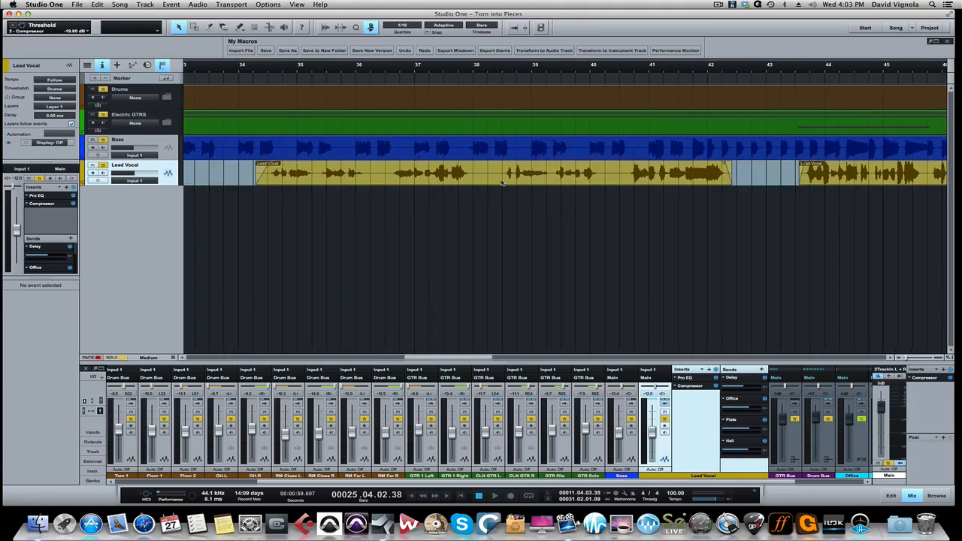
{"action": "scroll", "coordinate": [502, 185], "scroll_direction": "right", "scroll_amount": 5}
{"action": "scroll", "coordinate": [501, 185], "scroll_direction": "right", "scroll_amount": 8}
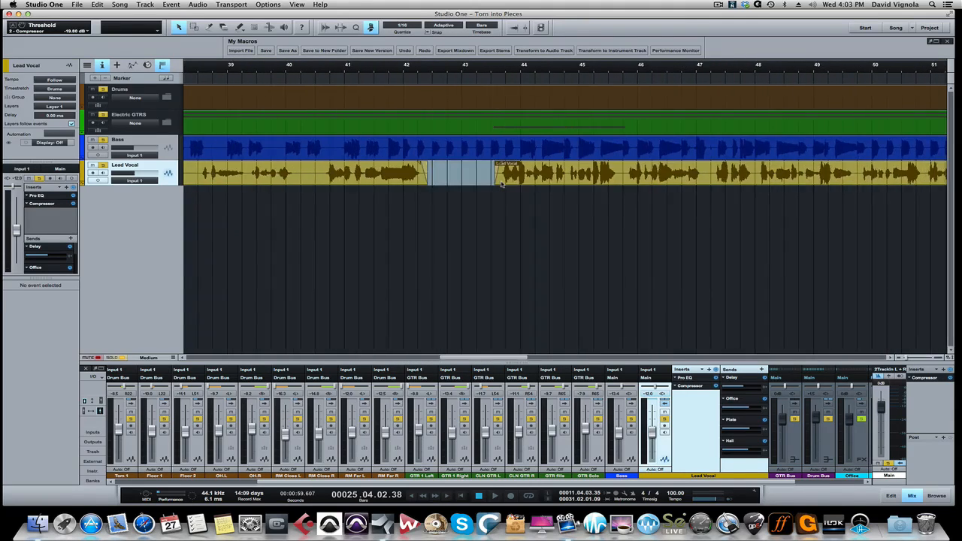
{"action": "scroll", "coordinate": [501, 185], "scroll_direction": "left", "scroll_amount": 3}
{"action": "scroll", "coordinate": [501, 185], "scroll_direction": "left", "scroll_amount": 20}
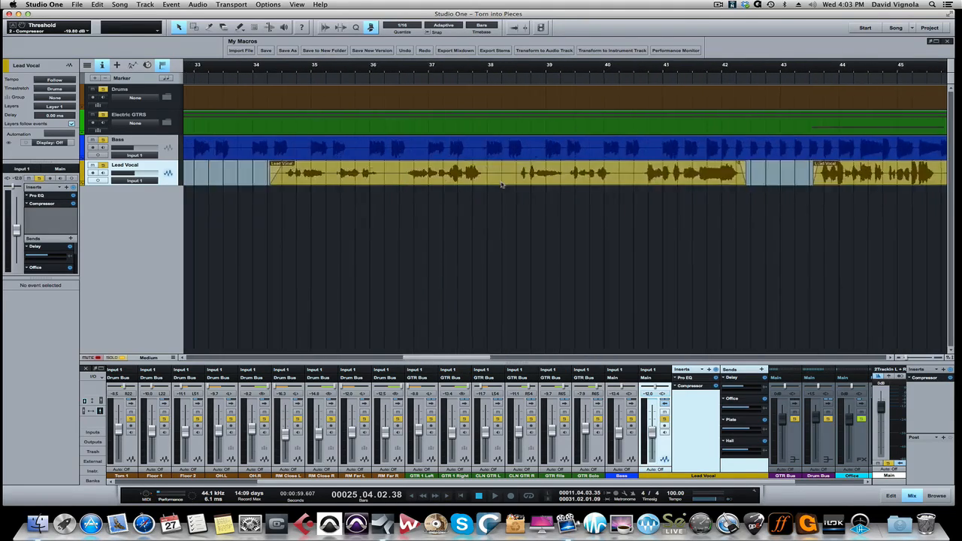
{"action": "scroll", "coordinate": [502, 184], "scroll_direction": "left", "scroll_amount": 9}
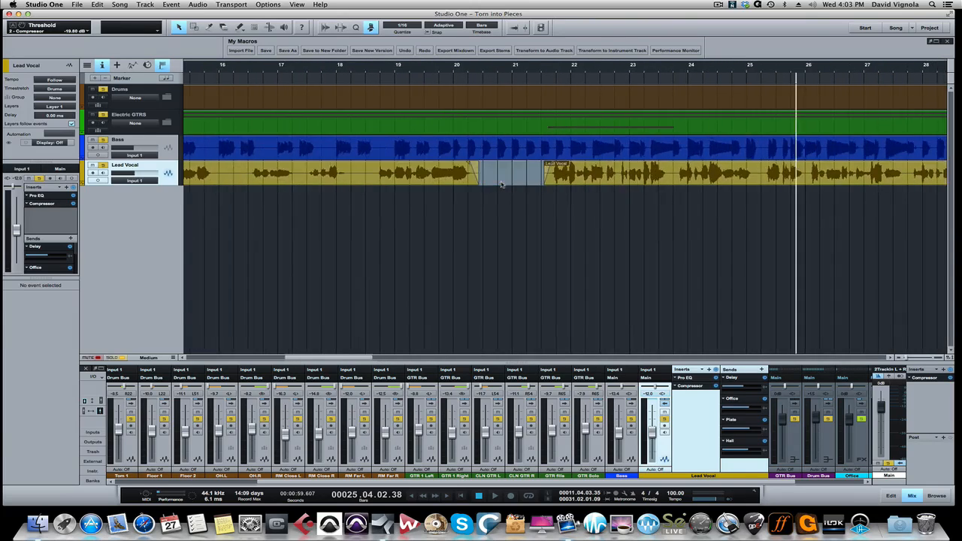
{"action": "scroll", "coordinate": [501, 185], "scroll_direction": "right", "scroll_amount": 2}
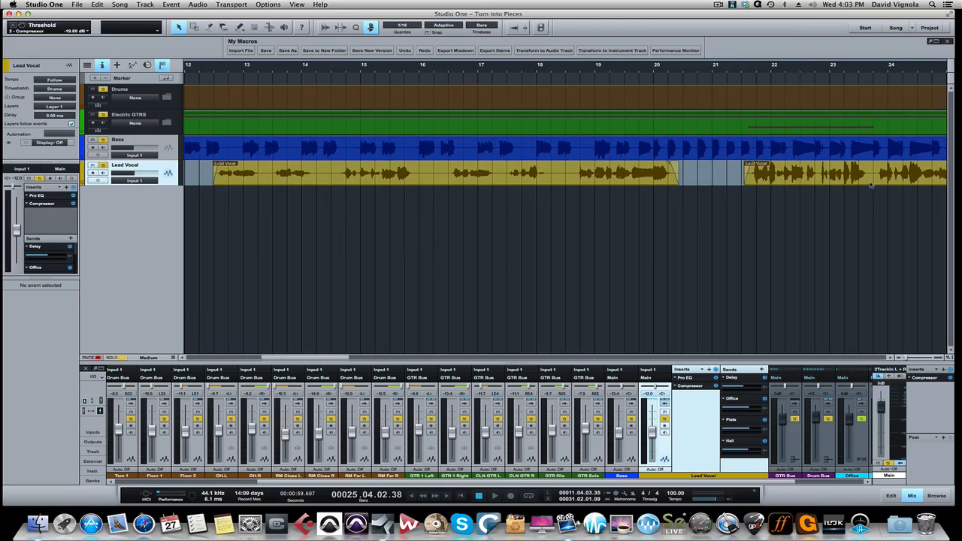
{"action": "scroll", "coordinate": [875, 181], "scroll_direction": "right", "scroll_amount": 7}
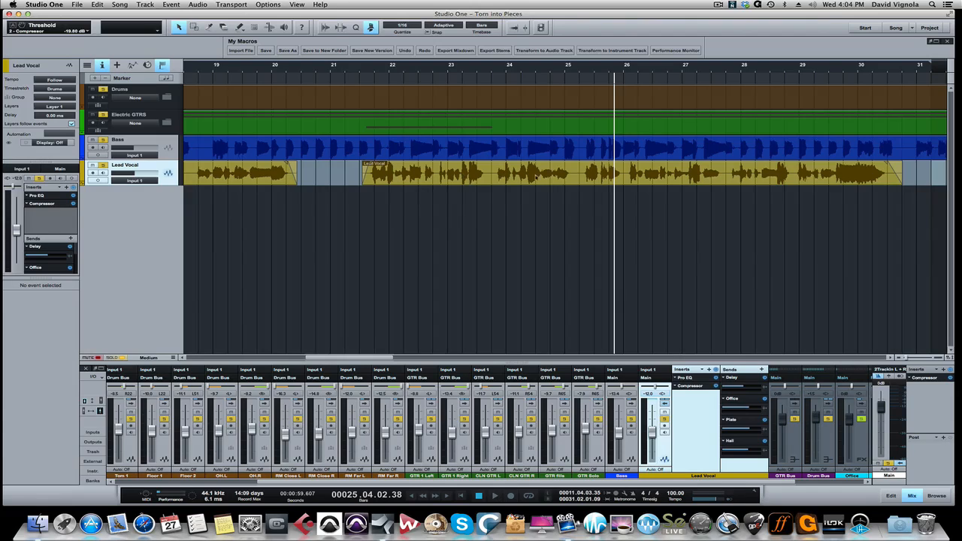
Collapse and re-expand the Lead Vocal channel's inserts and sends, and play the mix from about bar 26 to bar 30.
{"action": "left_click", "coordinate": [664, 405]}
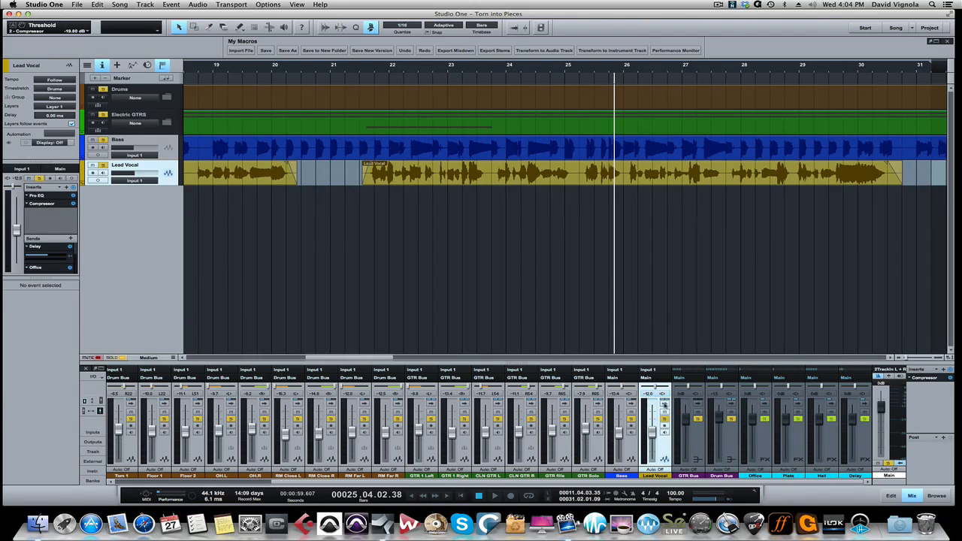
{"action": "left_click", "coordinate": [665, 405]}
{"action": "key", "text": "w"}
{"action": "key", "text": "w"}
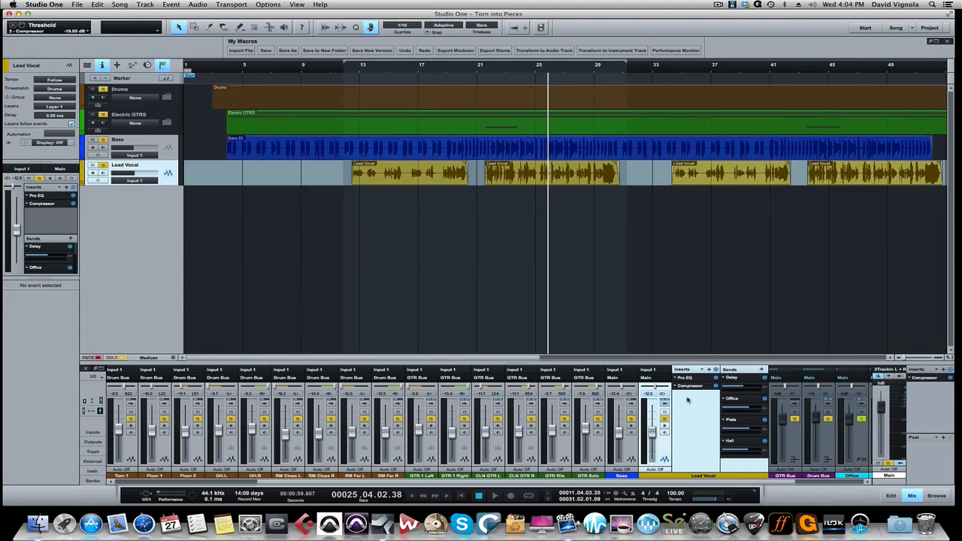
{"action": "key", "text": "space"}
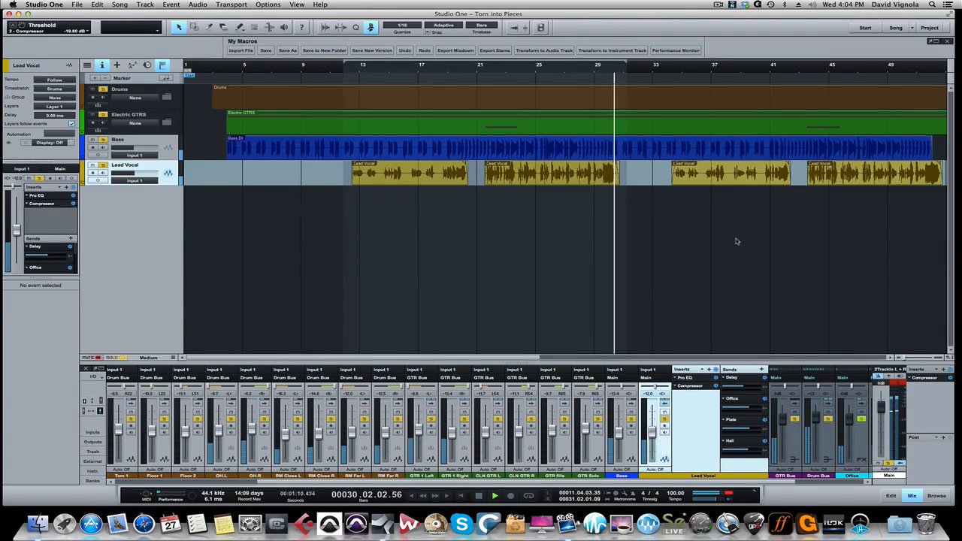
{"action": "key", "text": "space"}
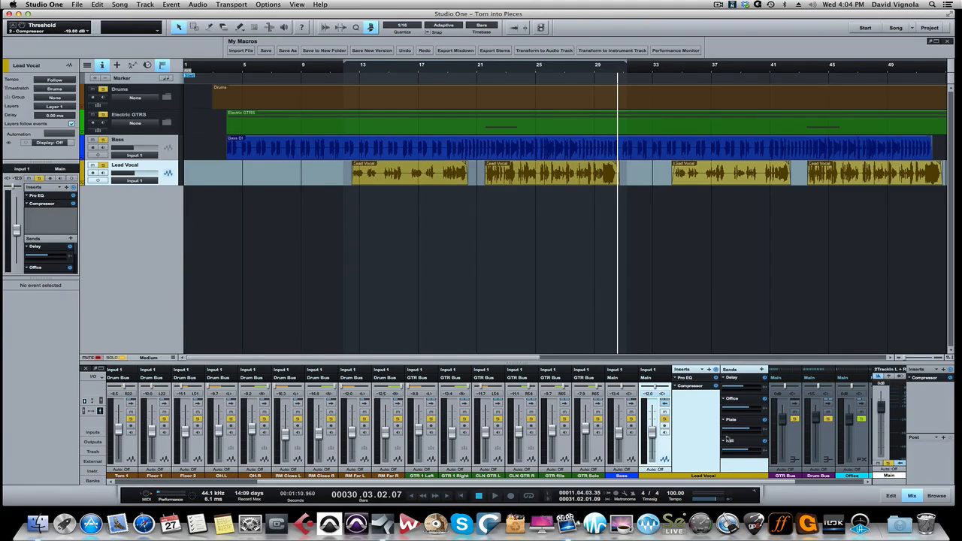
Open the Beat Delay behind the Lead Vocal's Delay send and play the first vocal section from about bar 12.
{"action": "double_click", "coordinate": [739, 378]}
{"action": "left_click_drag", "start_coordinate": [535, 100], "coordinate": [380, 218]}
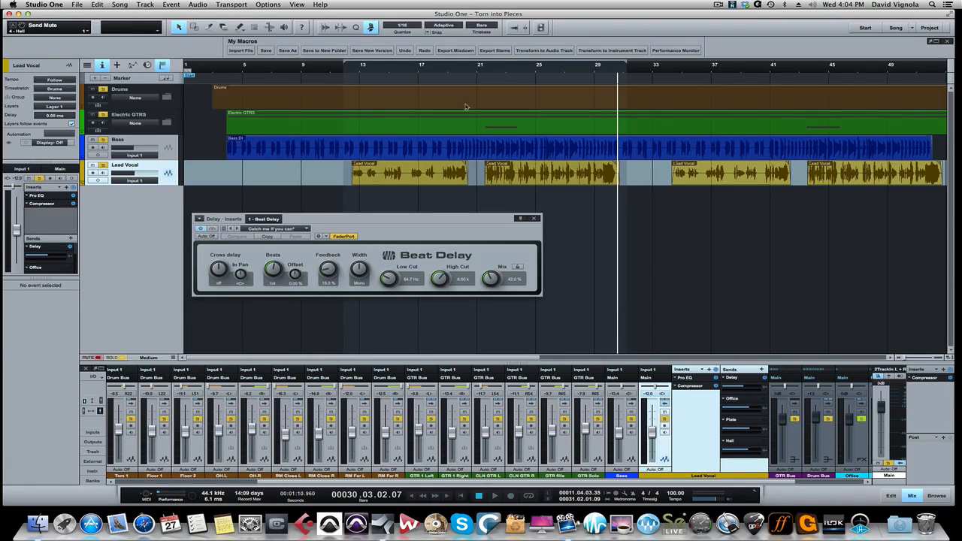
{"action": "double_click", "coordinate": [358, 69]}
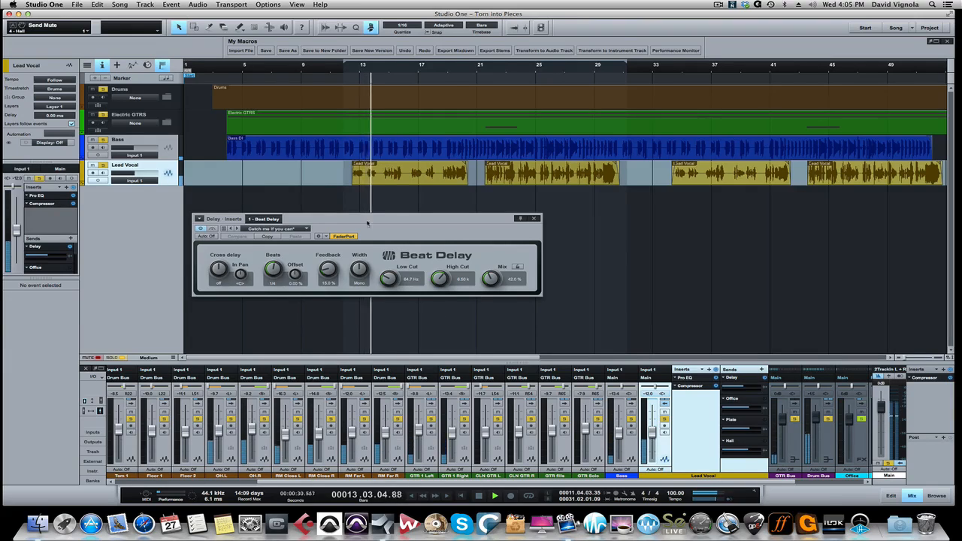
{"action": "key", "text": "space"}
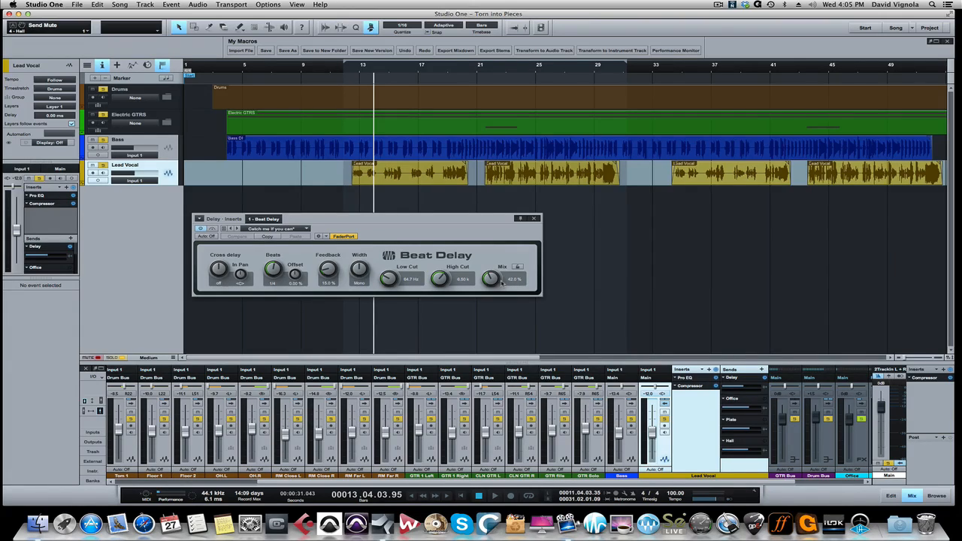
Raise the Beat Delay Mix above 50 % during playback, stop the song, and close the effect window.
{"action": "key", "text": "space"}
{"action": "left_click_drag", "start_coordinate": [502, 282], "coordinate": [491, 264]}
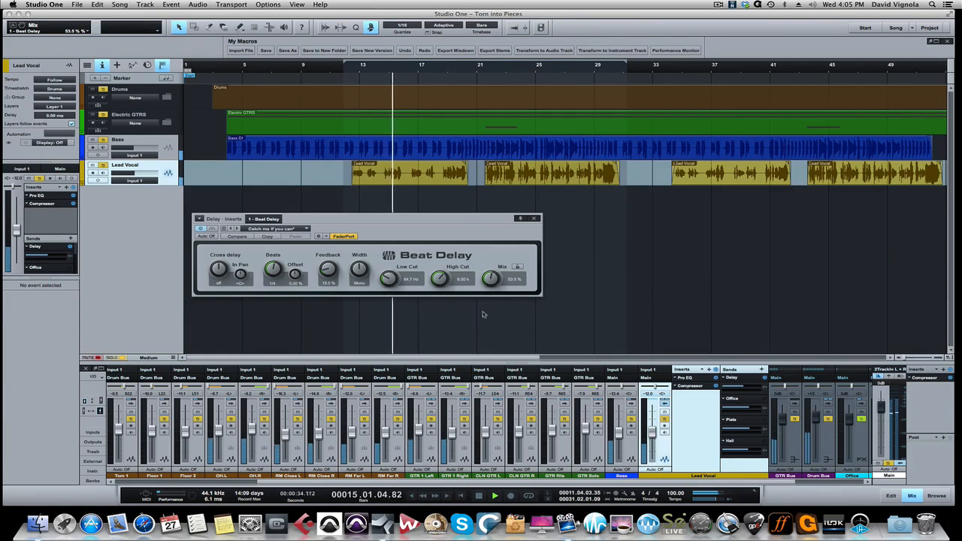
{"action": "key", "text": "space"}
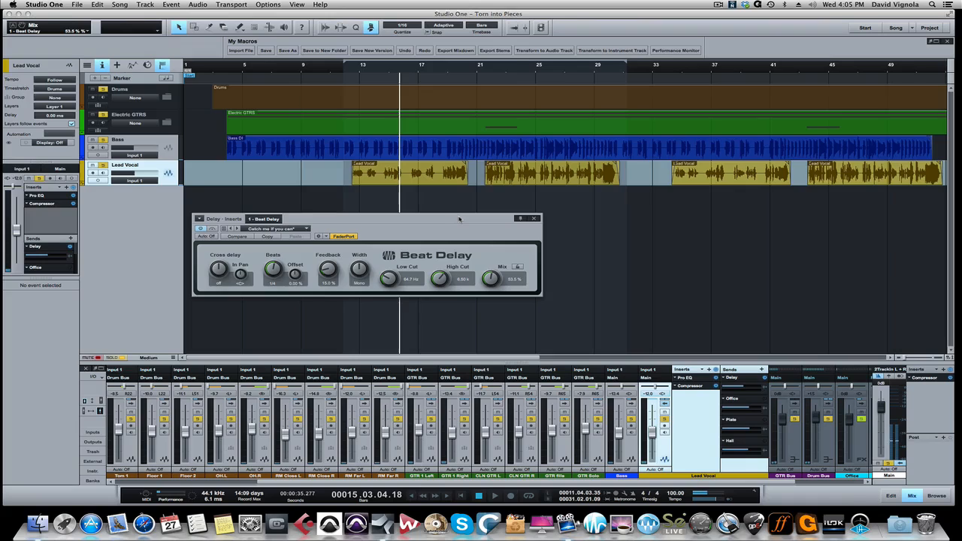
{"action": "left_click", "coordinate": [533, 219]}
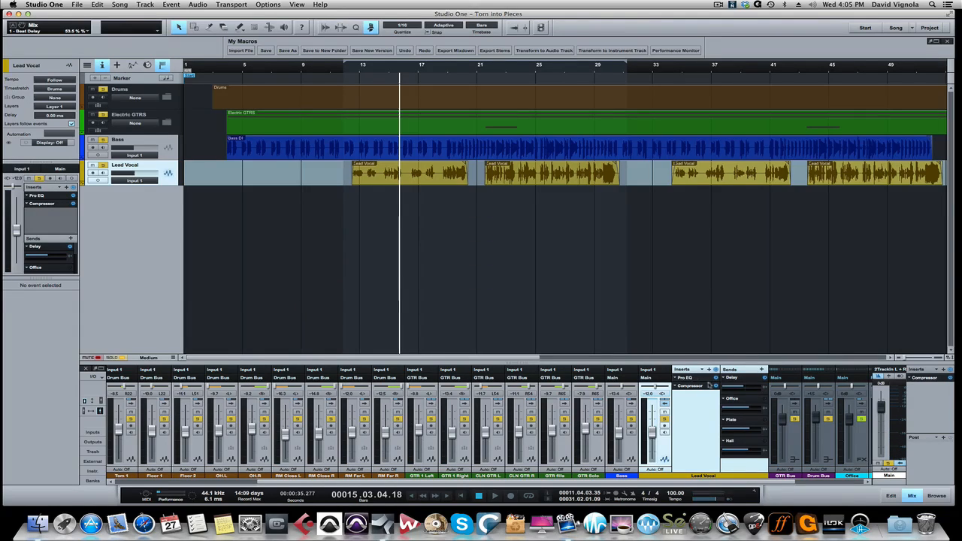
Open the Office send's Room Reverb and listen to the Lead Vocal through it in short passages, restarting from about bar 13.
{"action": "left_click", "coordinate": [749, 401]}
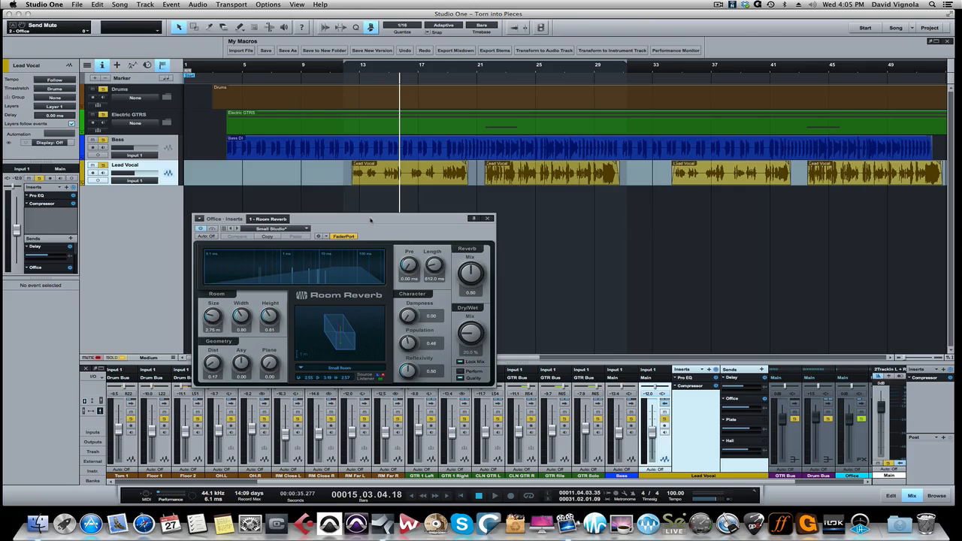
{"action": "left_click_drag", "start_coordinate": [371, 221], "coordinate": [411, 169]}
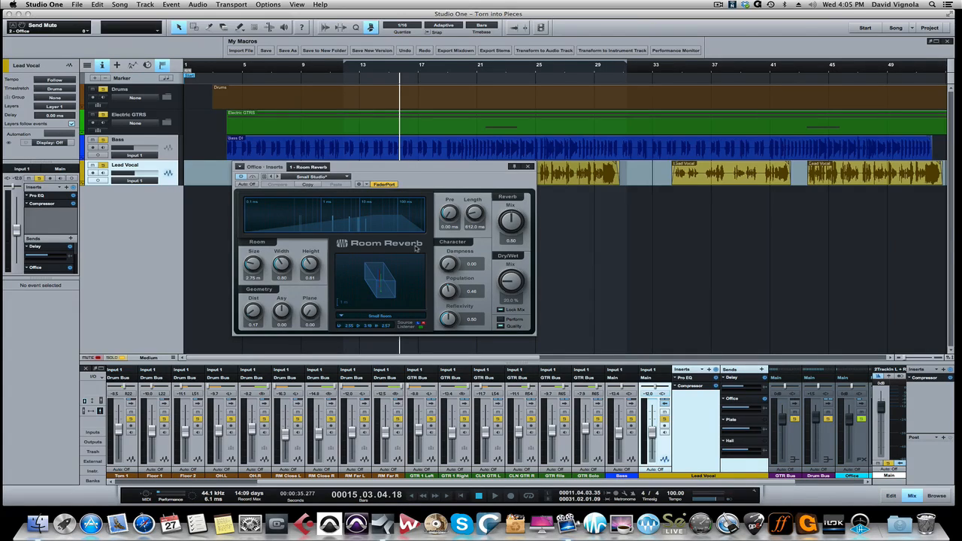
{"action": "key", "text": "space"}
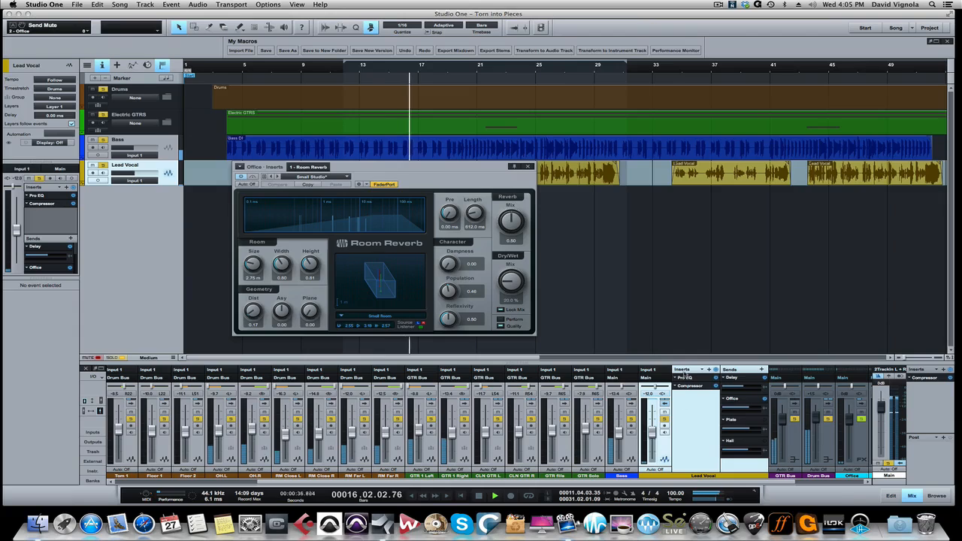
{"action": "key", "text": "space"}
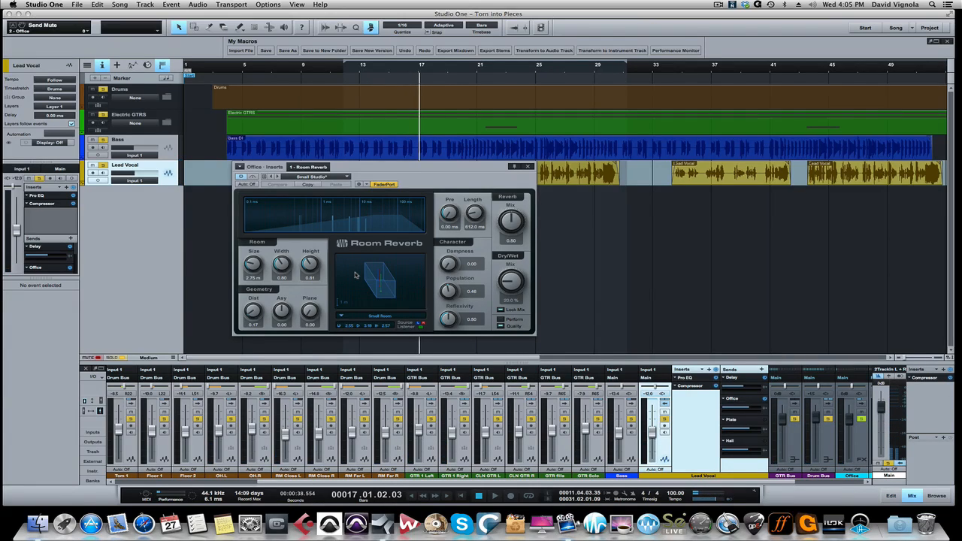
{"action": "left_click_drag", "start_coordinate": [393, 161], "coordinate": [423, 185]}
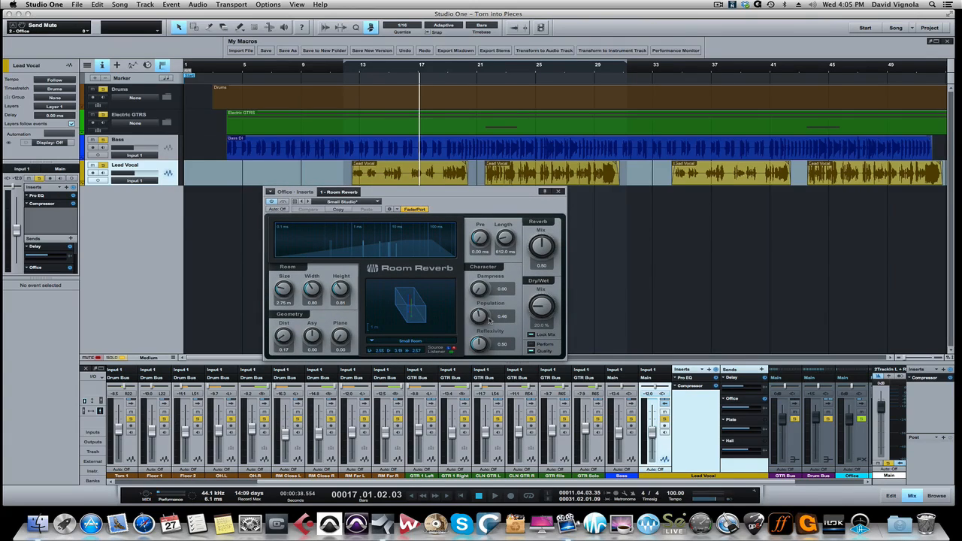
{"action": "key", "text": "space"}
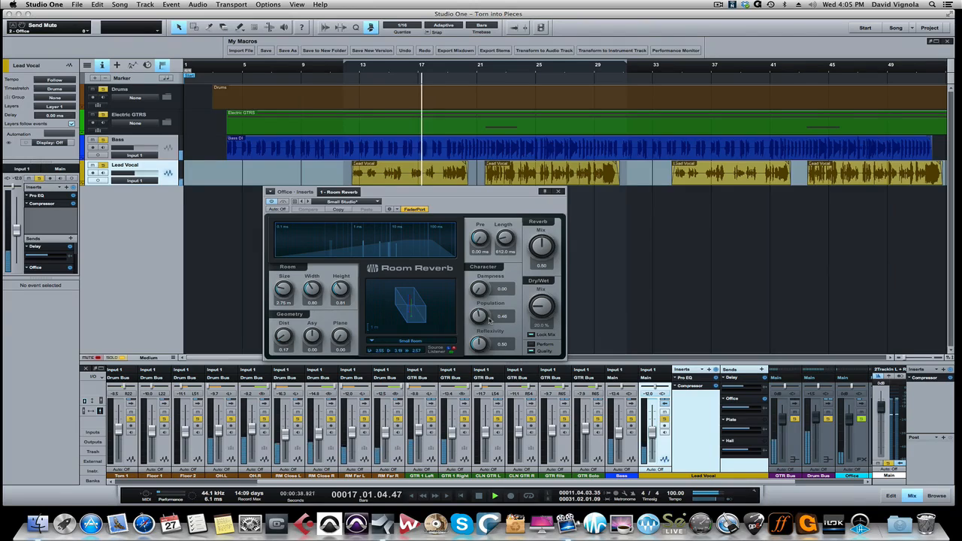
{"action": "left_click_drag", "start_coordinate": [436, 192], "coordinate": [429, 196]}
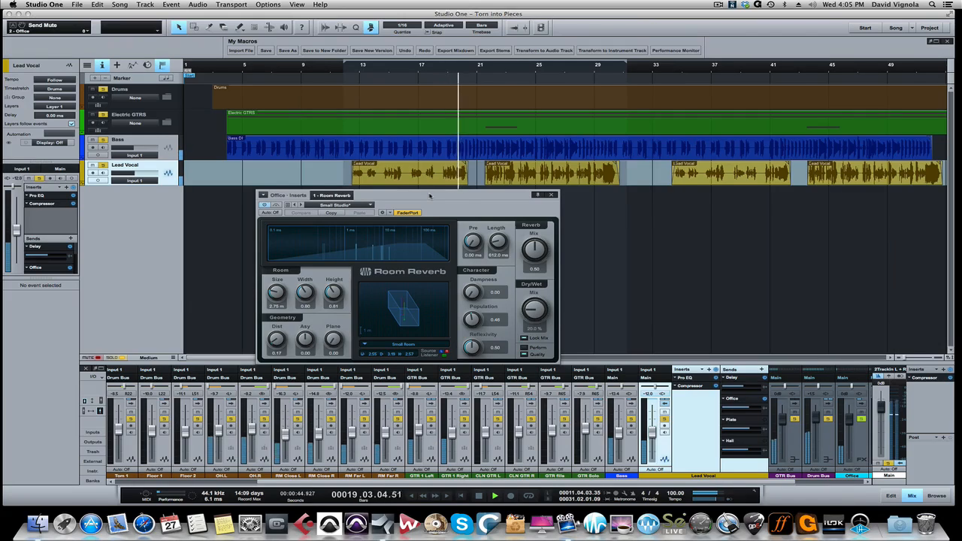
{"action": "key", "text": "space"}
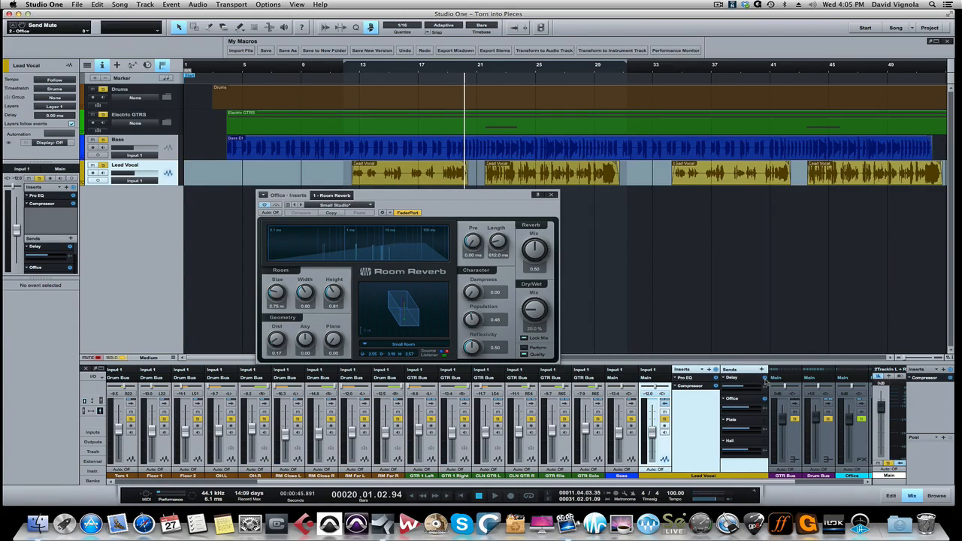
{"action": "key", "text": "space"}
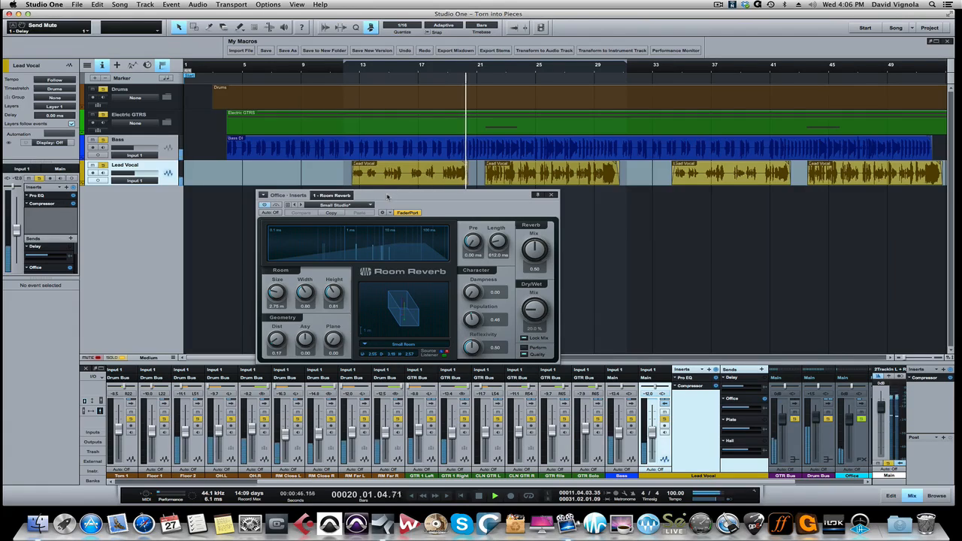
{"action": "left_click", "coordinate": [363, 66]}
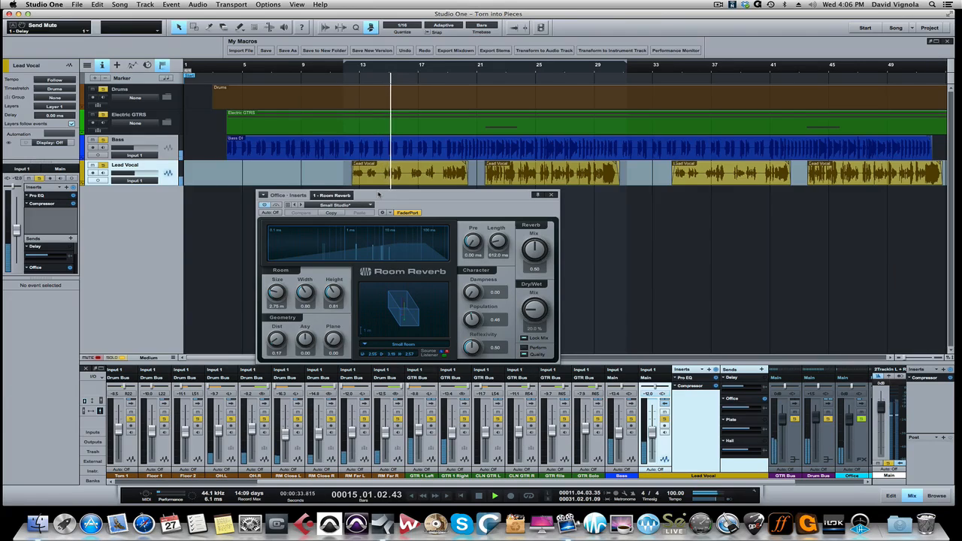
Play further short passages from about bar 15 with the Office Room Reverb open, and close the reverb window.
{"action": "key", "text": "space"}
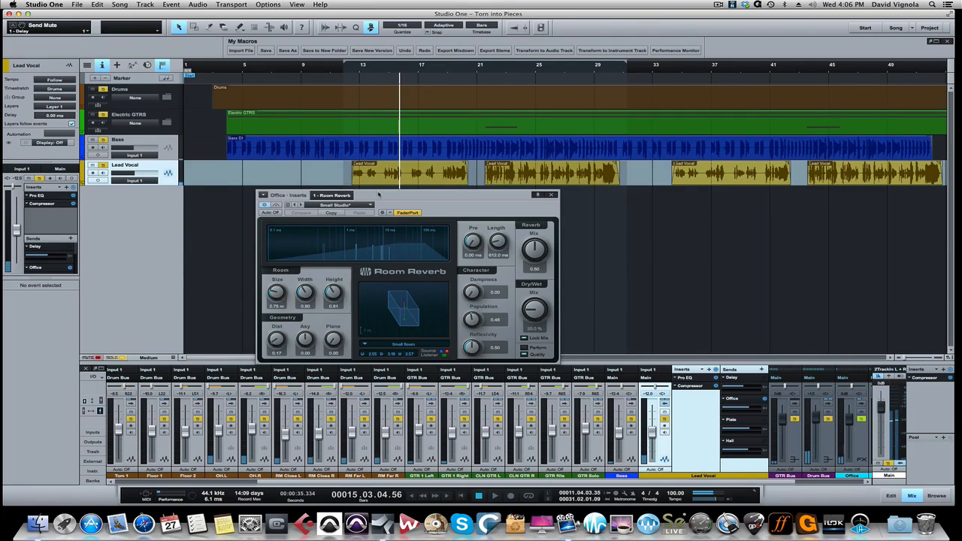
{"action": "key", "text": "space"}
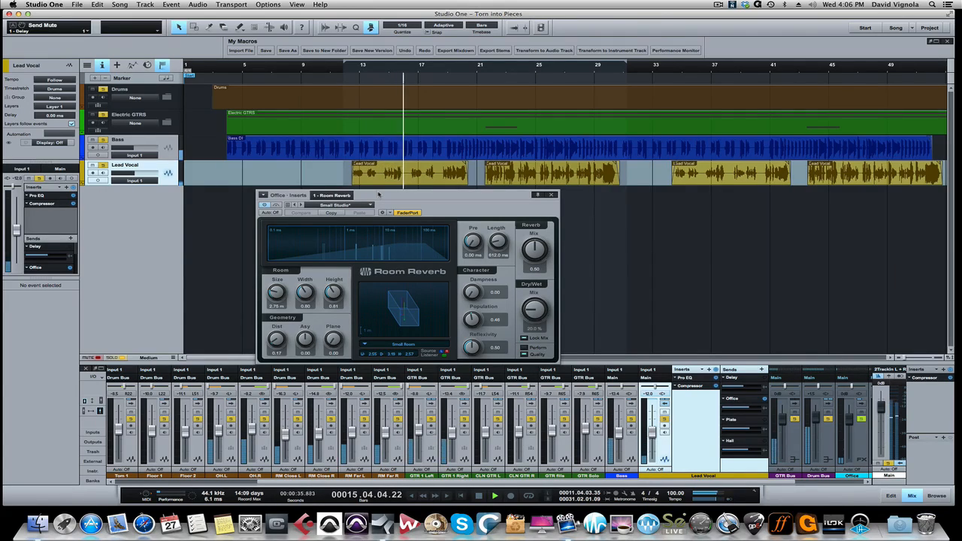
{"action": "key", "text": "space"}
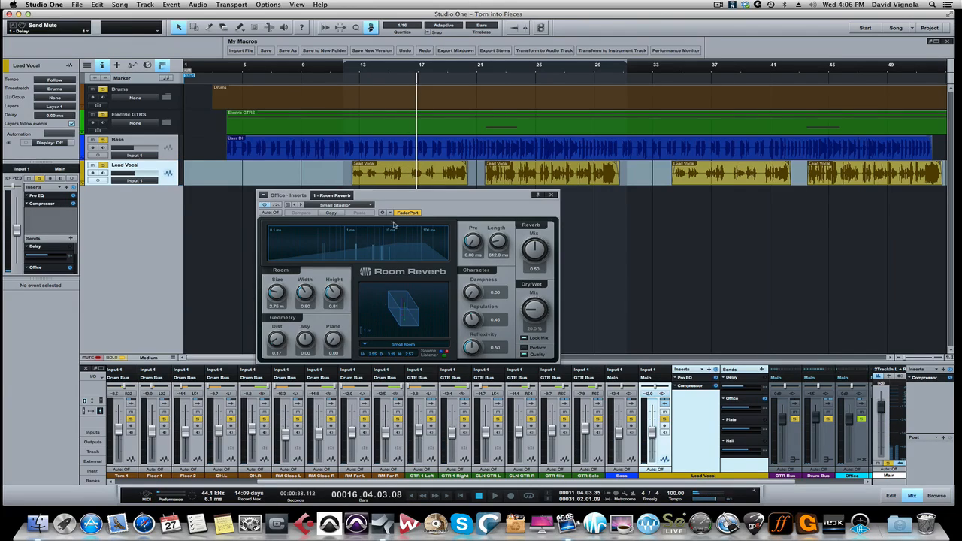
{"action": "left_click_drag", "start_coordinate": [405, 198], "coordinate": [409, 196]}
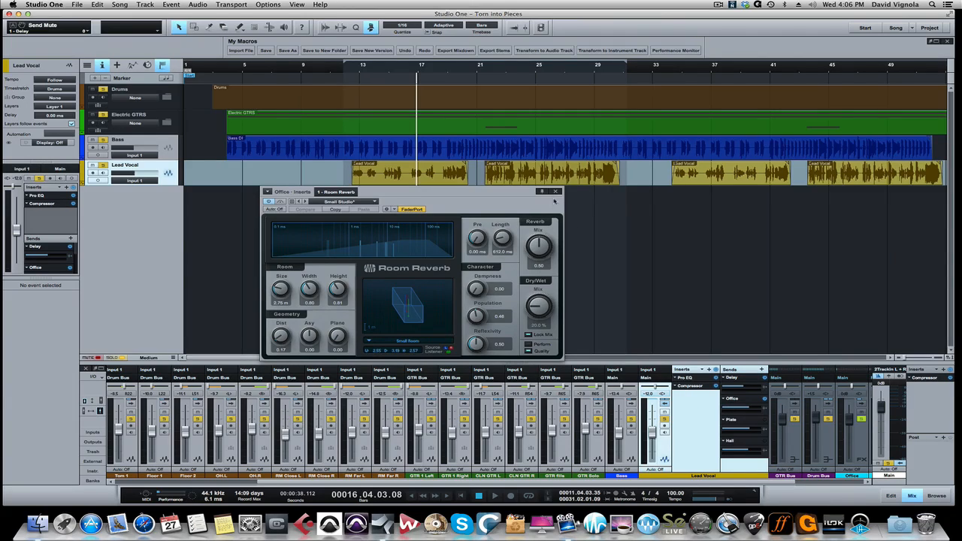
{"action": "left_click", "coordinate": [556, 192]}
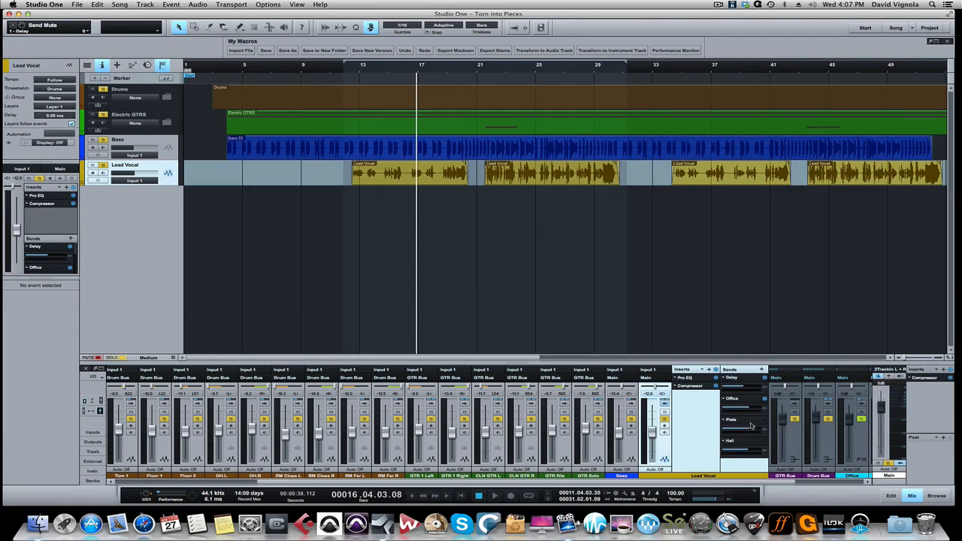
Open the Room Reverb behind the Lead Vocal's Plate send and play a short passage from about bar 16.
{"action": "double_click", "coordinate": [749, 421]}
{"action": "left_click_drag", "start_coordinate": [445, 192], "coordinate": [454, 192]}
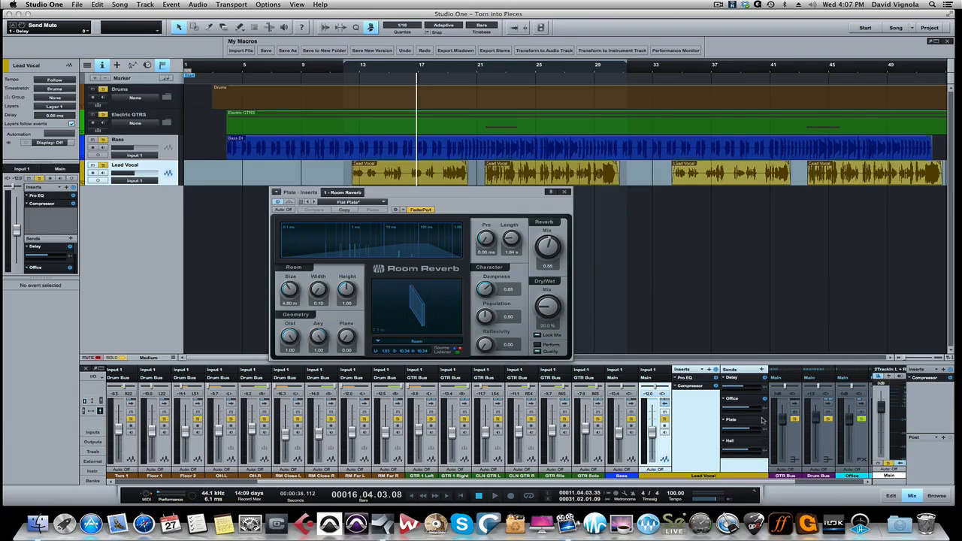
{"action": "key", "text": "space"}
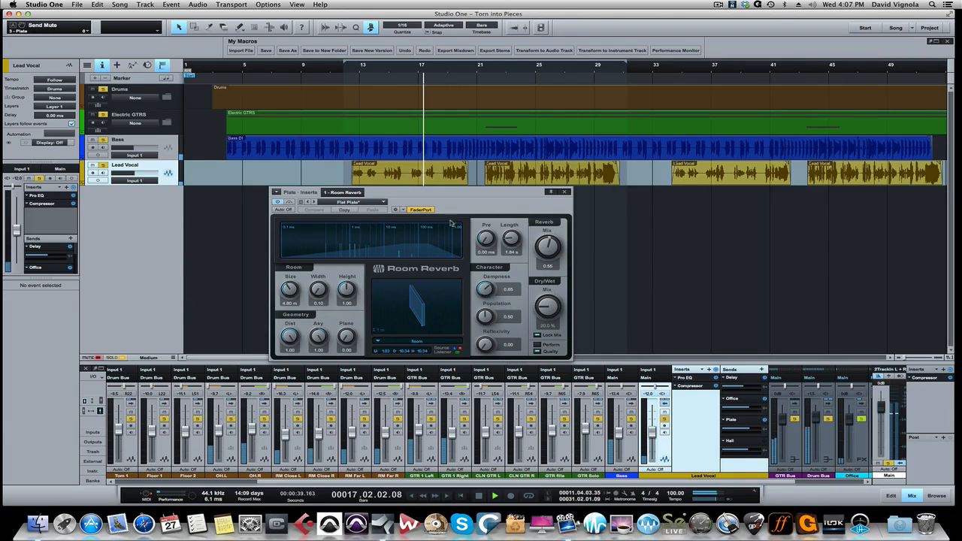
{"action": "key", "text": "space"}
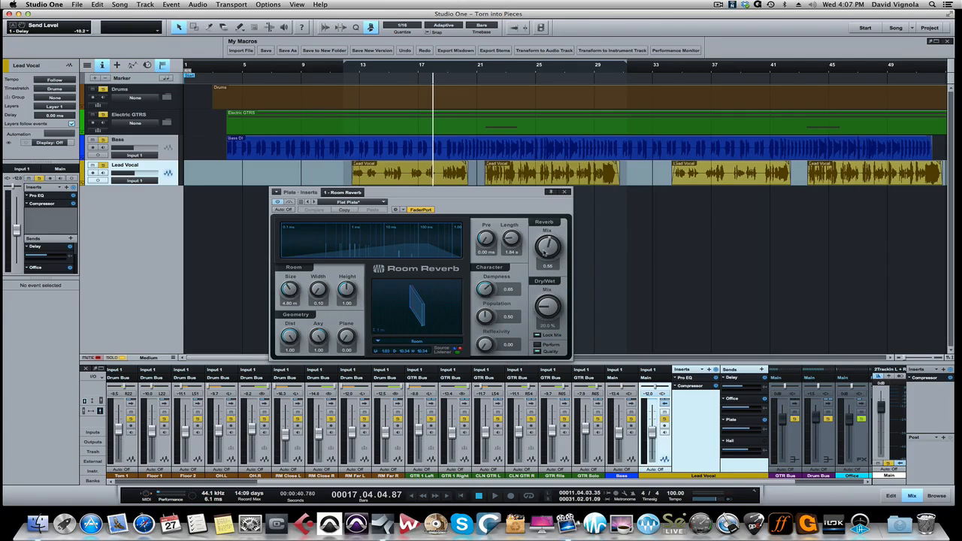
Try the Plate reverb's Reverb Mix at 0.75 while playing the Lead Vocal from about bar 17.
{"action": "key", "text": "space"}
{"action": "left_click_drag", "start_coordinate": [545, 254], "coordinate": [547, 235]}
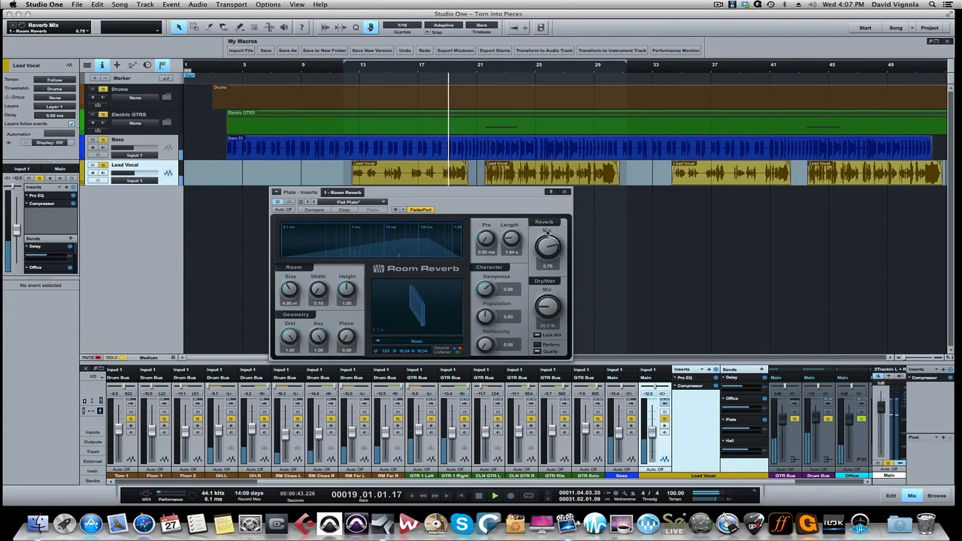
{"action": "key", "text": "space"}
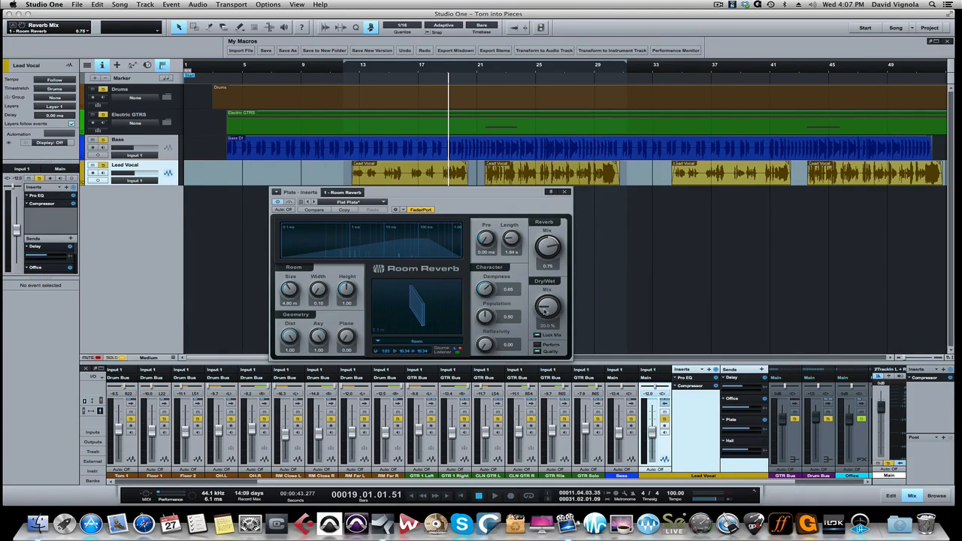
{"action": "key", "text": "space"}
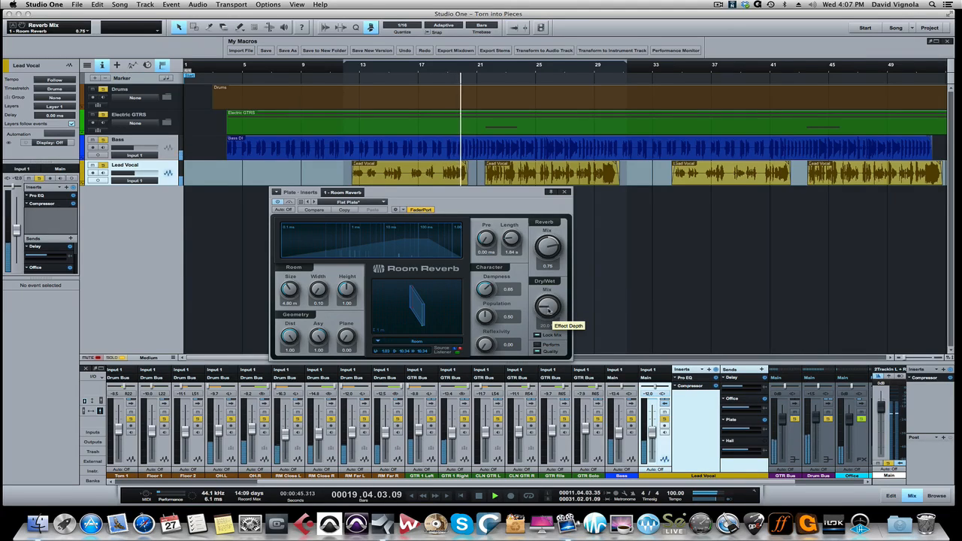
{"action": "key", "text": "space"}
Audition the Plate reverb's Reverb Mix at 1.00 from about bar 17, settle on 0.60, and close the reverb.
{"action": "left_click_drag", "start_coordinate": [547, 251], "coordinate": [545, 216]}
{"action": "left_click", "coordinate": [428, 69]}
{"action": "key", "text": "space"}
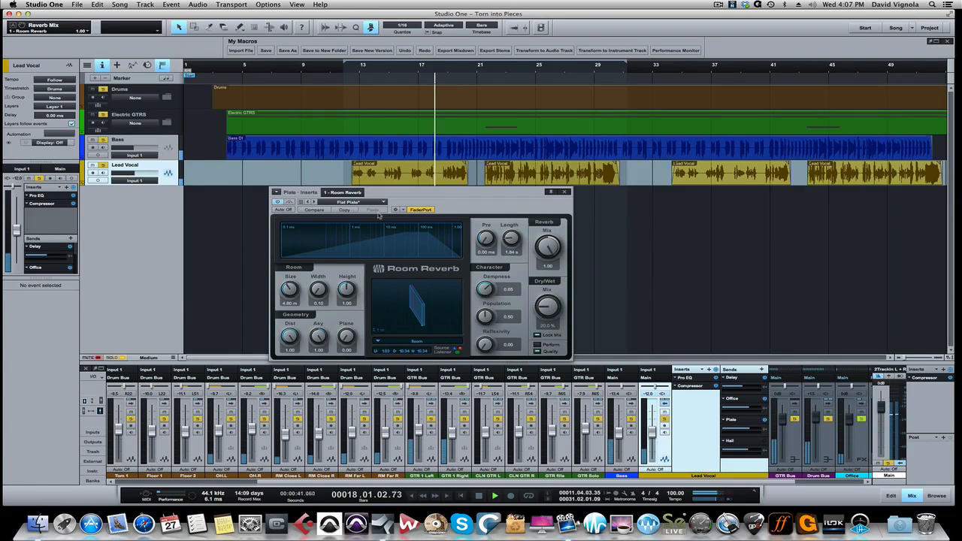
{"action": "key", "text": "space"}
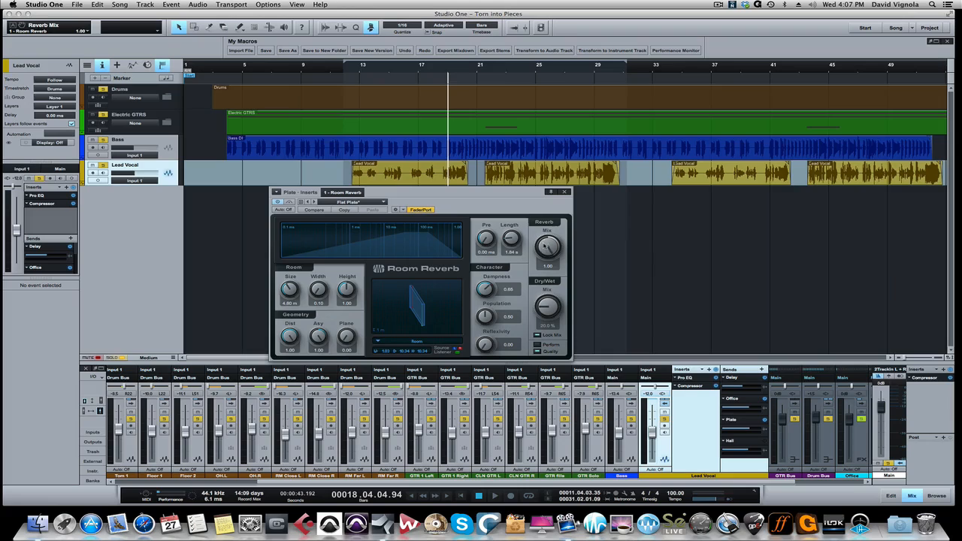
{"action": "left_click_drag", "start_coordinate": [547, 247], "coordinate": [539, 267]}
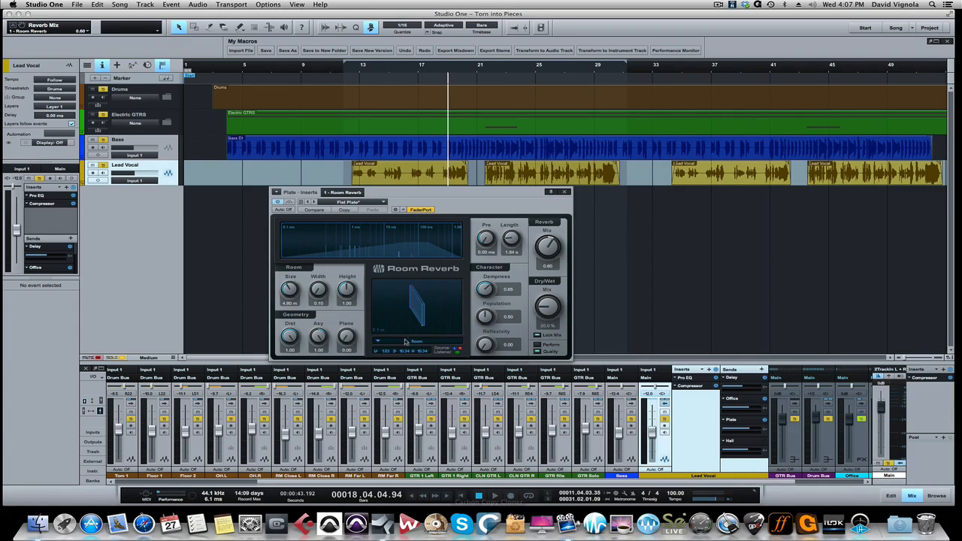
{"action": "left_click", "coordinate": [566, 192]}
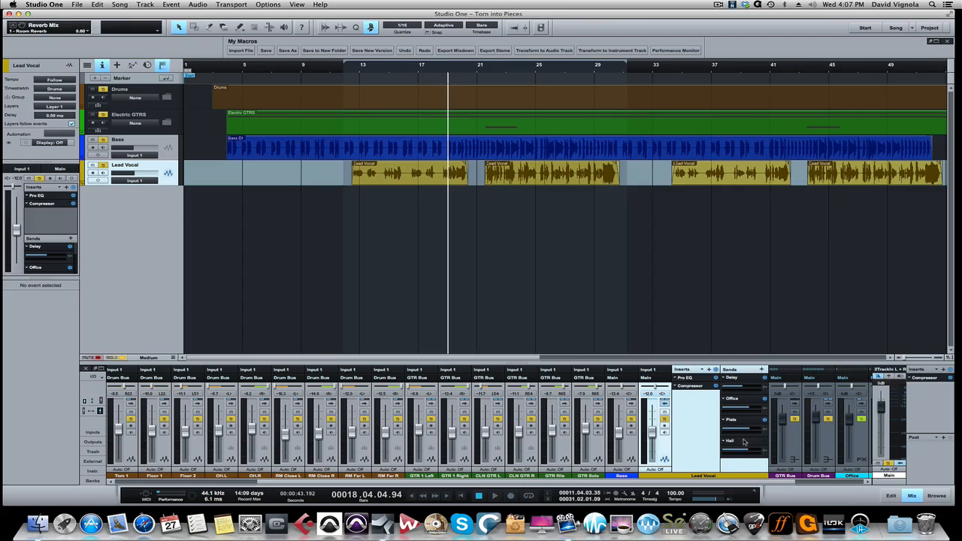
Set the Hall send's Room Reverb to a Reverb Mix of 0.68, listen from about bar 13, and close the reverb.
{"action": "left_click", "coordinate": [744, 442]}
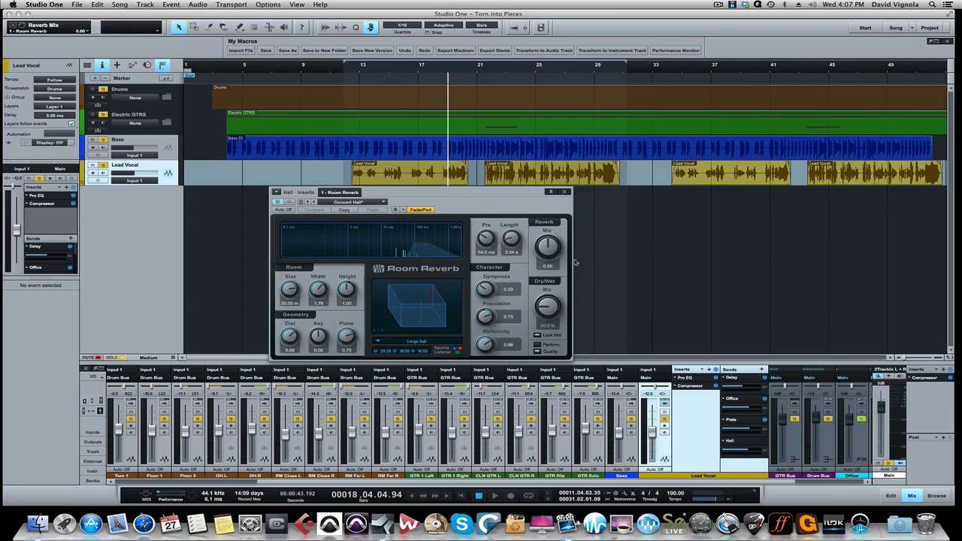
{"action": "left_click_drag", "start_coordinate": [541, 254], "coordinate": [544, 239]}
{"action": "left_click", "coordinate": [359, 69]}
{"action": "key", "text": "space"}
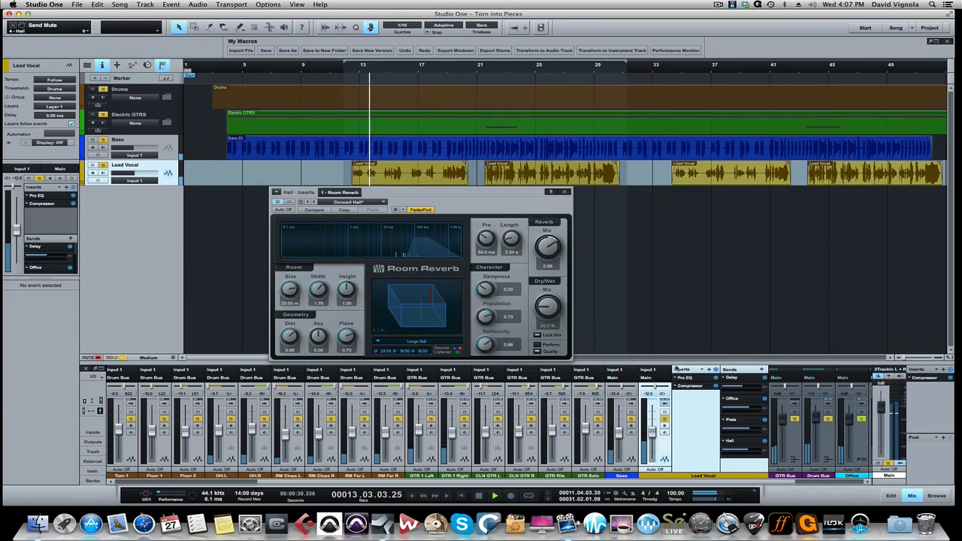
{"action": "key", "text": "space"}
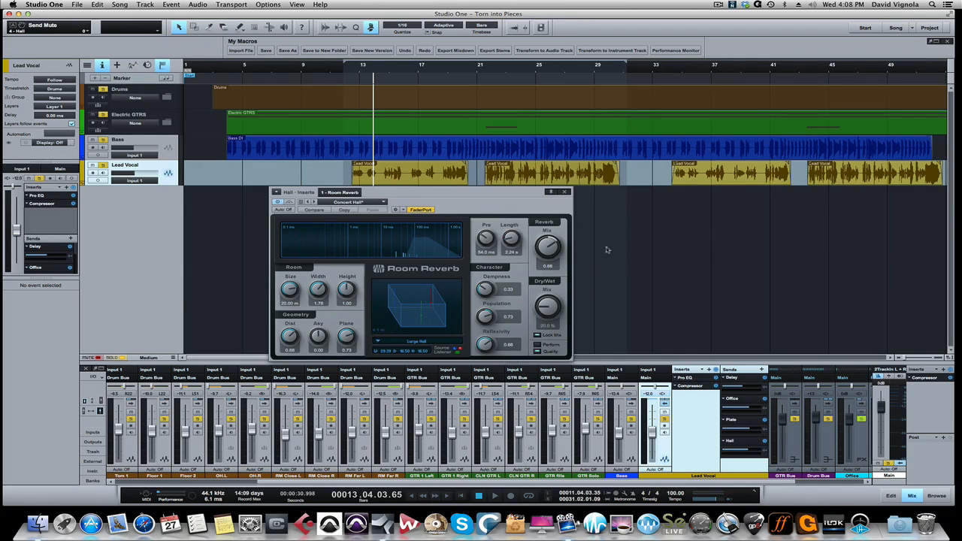
{"action": "left_click_drag", "start_coordinate": [432, 197], "coordinate": [433, 201]}
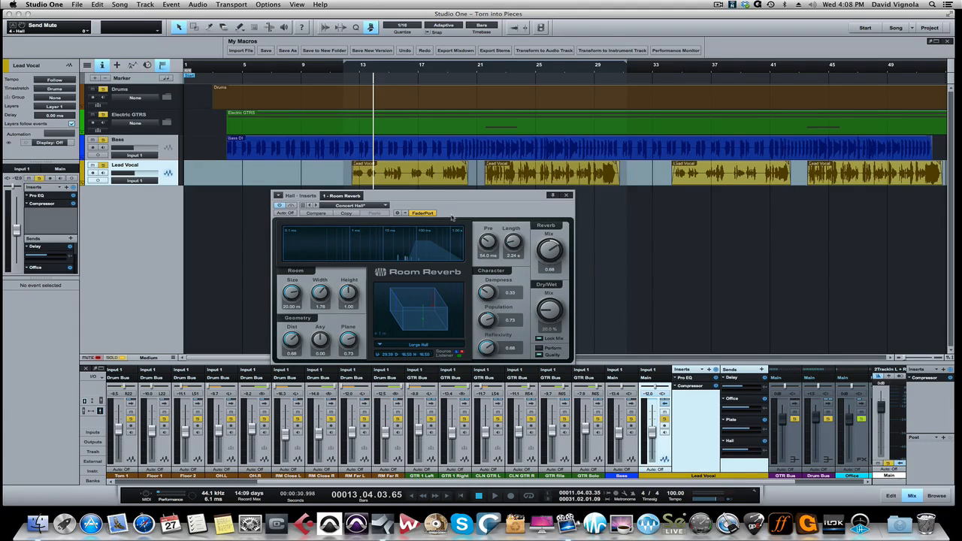
{"action": "left_click_drag", "start_coordinate": [455, 199], "coordinate": [466, 198]}
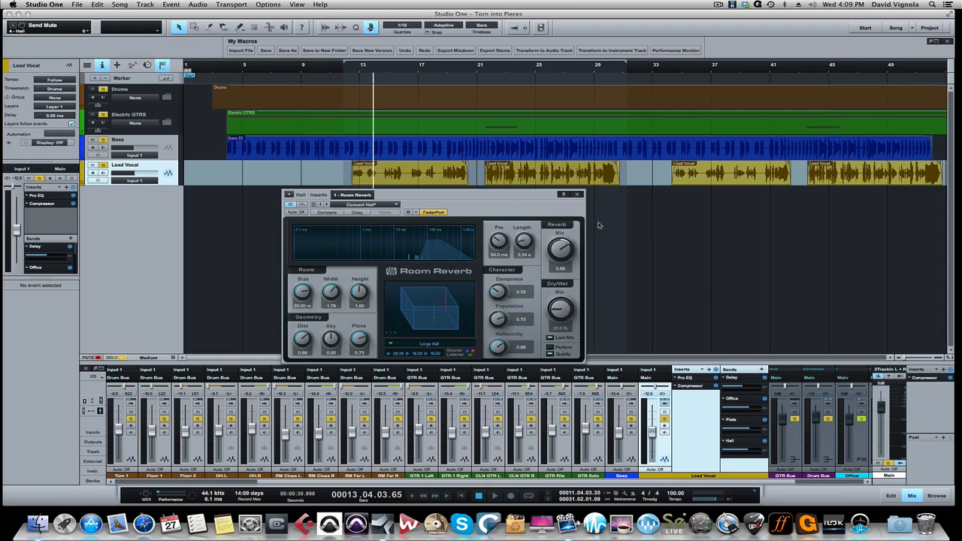
{"action": "left_click", "coordinate": [577, 195]}
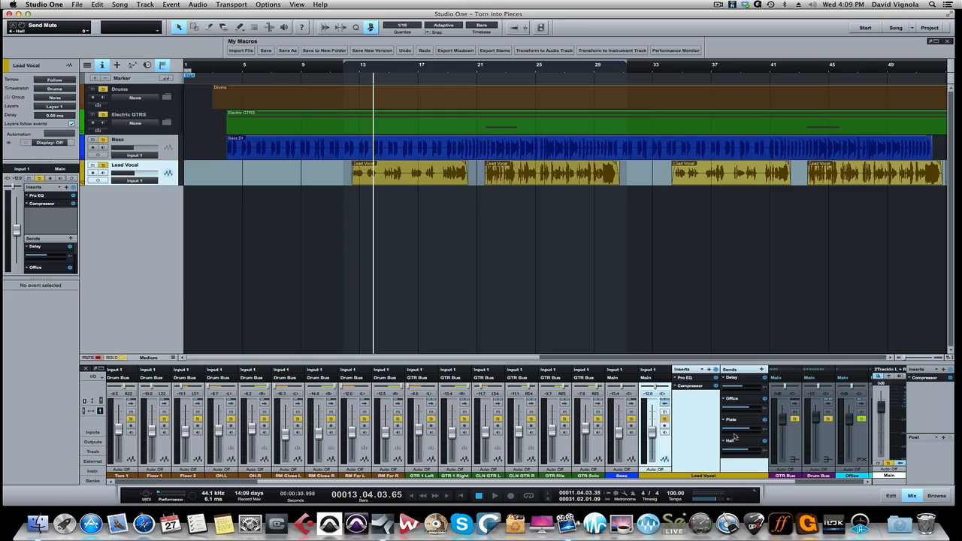
Collapse the Lead Vocal channel's inserts and sends, and play the mix from about bar 14 while reviewing all channels and the main meter.
{"action": "left_click", "coordinate": [664, 404]}
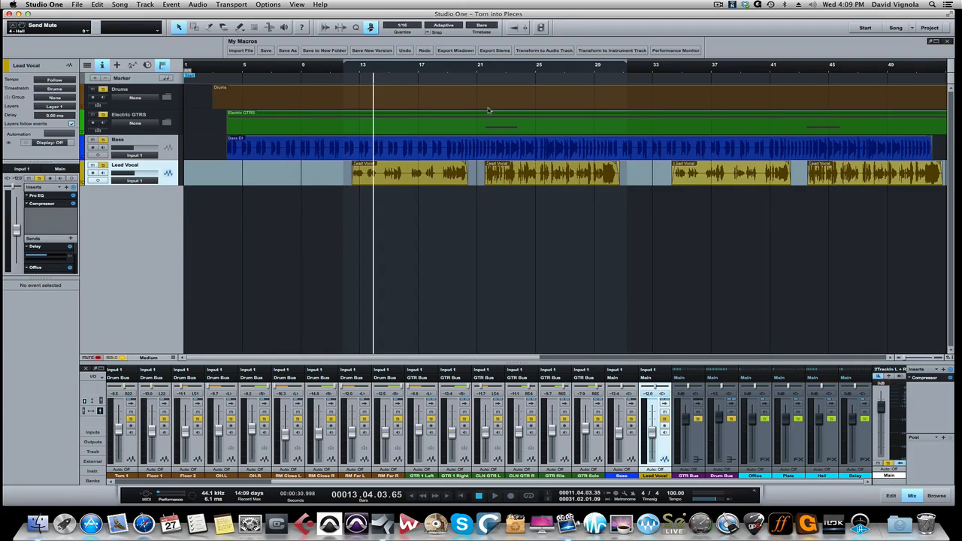
{"action": "key", "text": "space"}
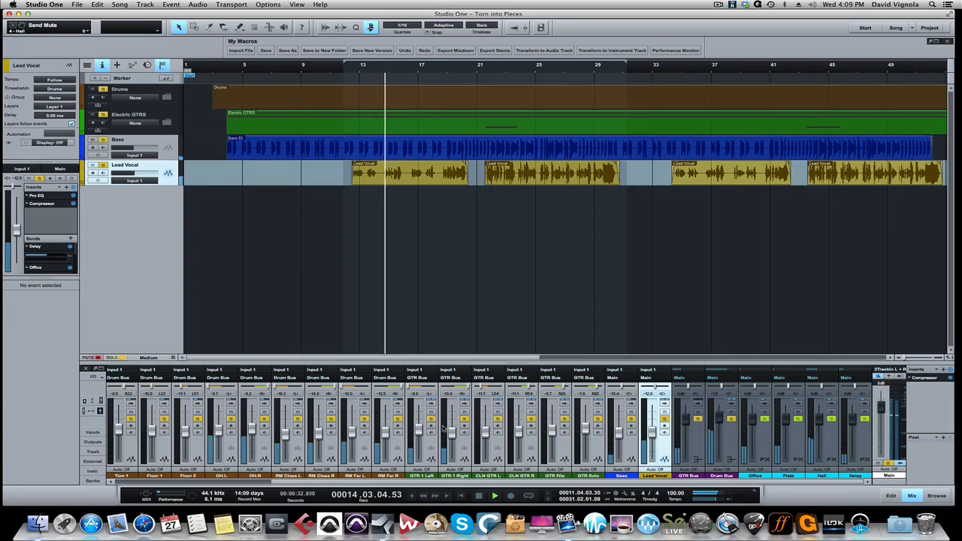
{"action": "scroll", "coordinate": [416, 417], "scroll_direction": "left", "scroll_amount": 6}
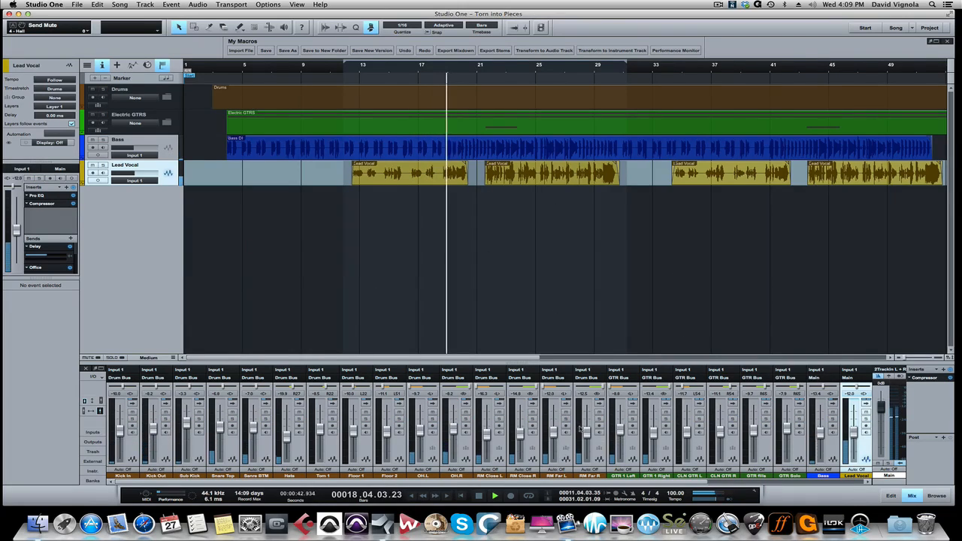
{"action": "scroll", "coordinate": [577, 415], "scroll_direction": "right", "scroll_amount": 5}
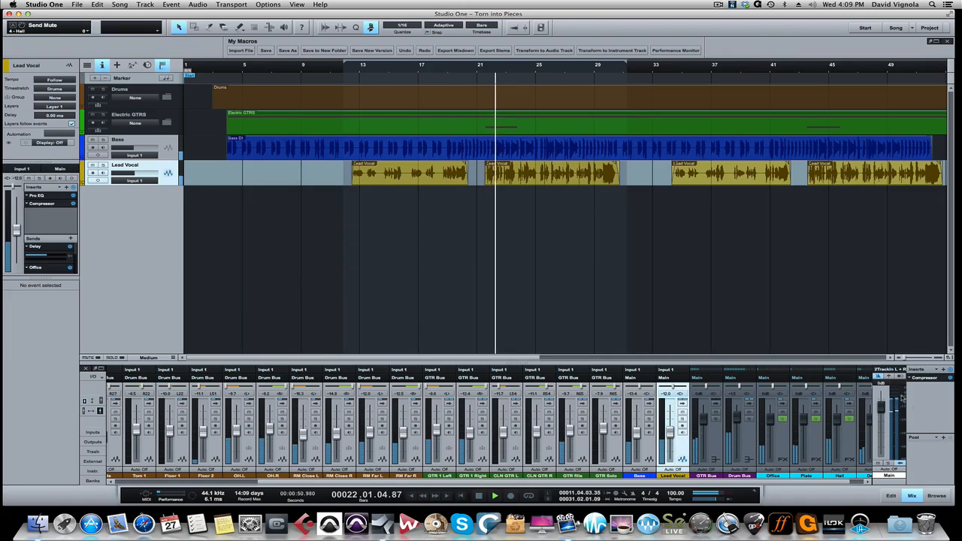
{"action": "mouse_move", "coordinate": [897, 401]}
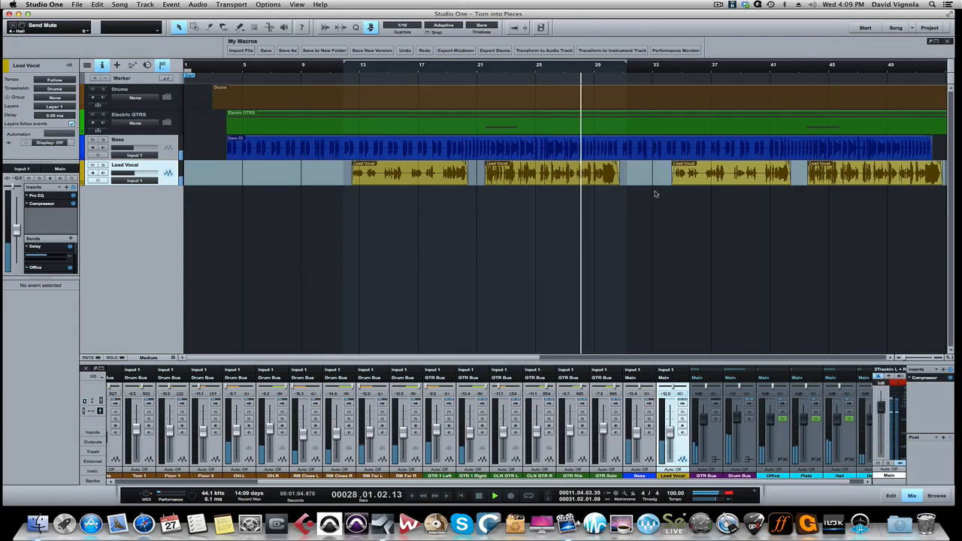
Fit the timeline to its contents, lower the Main fader to -0.6 dB during playback, and stop the song around bar 42.
{"action": "right_click", "coordinate": [524, 68]}
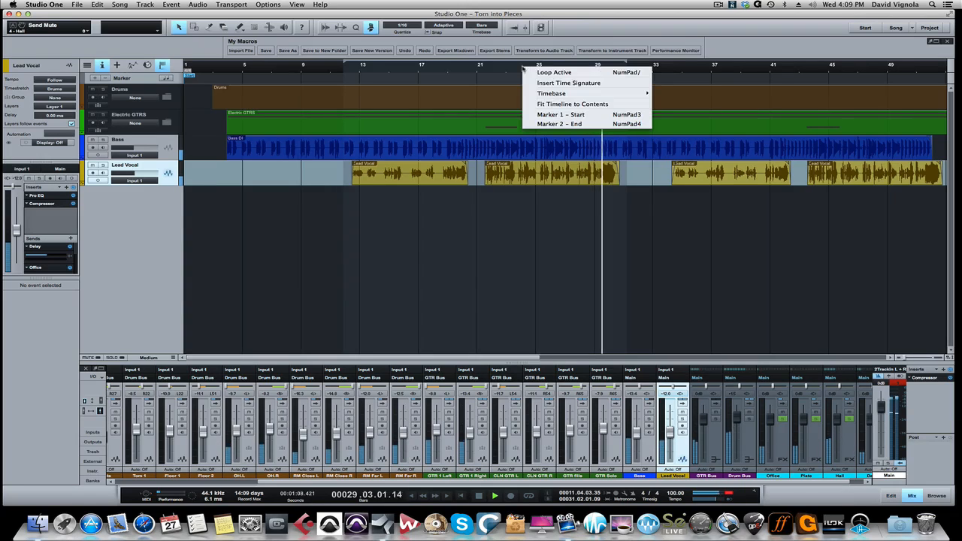
{"action": "left_click", "coordinate": [546, 106]}
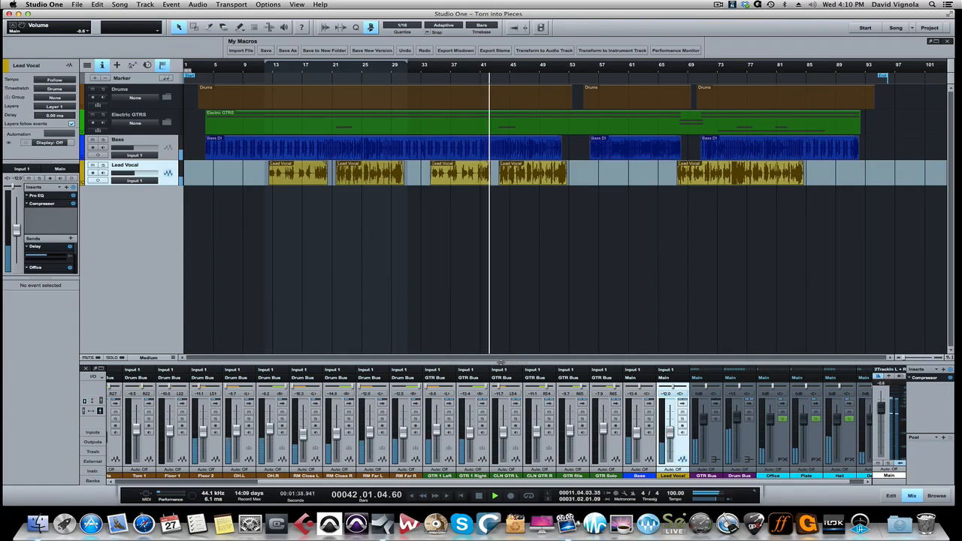
{"action": "key", "text": "space"}
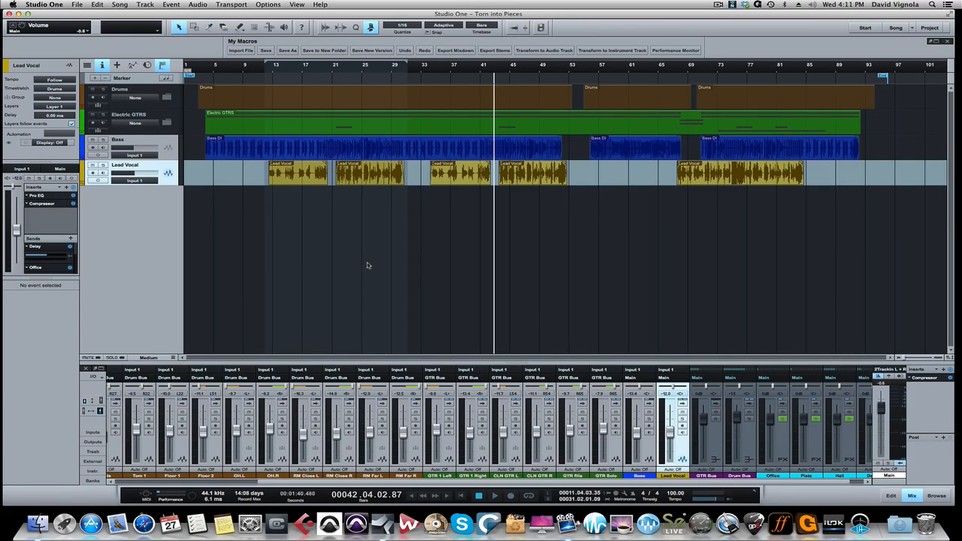
Expand the mixer to examine the inserts and sends from the drums through the effect channels, and return it to the compact view.
{"action": "left_click", "coordinate": [101, 398]}
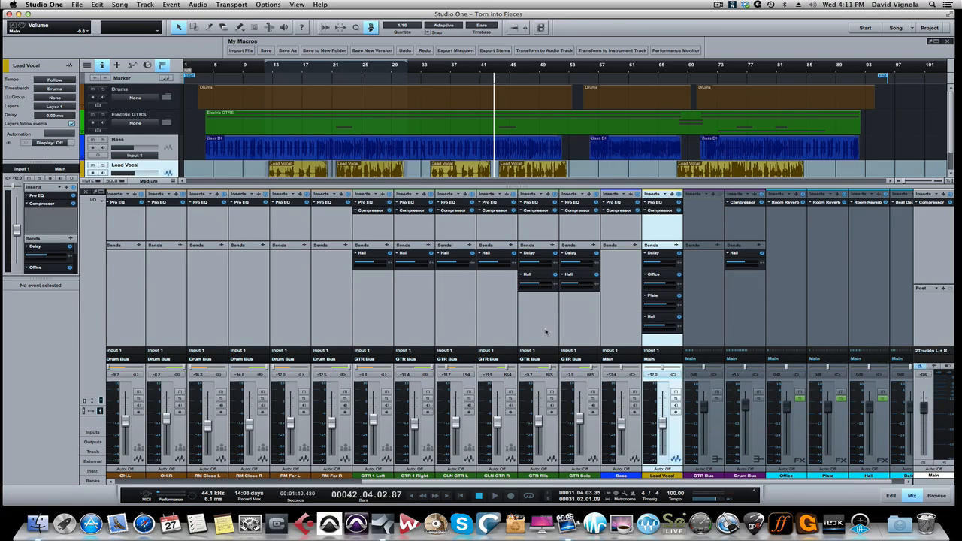
{"action": "scroll", "coordinate": [406, 282], "scroll_direction": "left", "scroll_amount": 2}
{"action": "scroll", "coordinate": [407, 282], "scroll_direction": "left", "scroll_amount": 5}
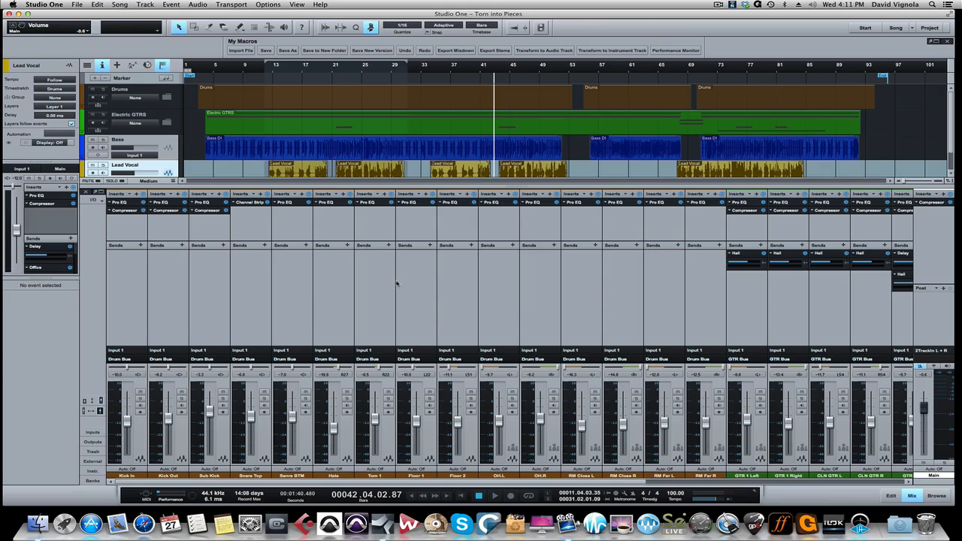
{"action": "scroll", "coordinate": [429, 282], "scroll_direction": "right", "scroll_amount": 10}
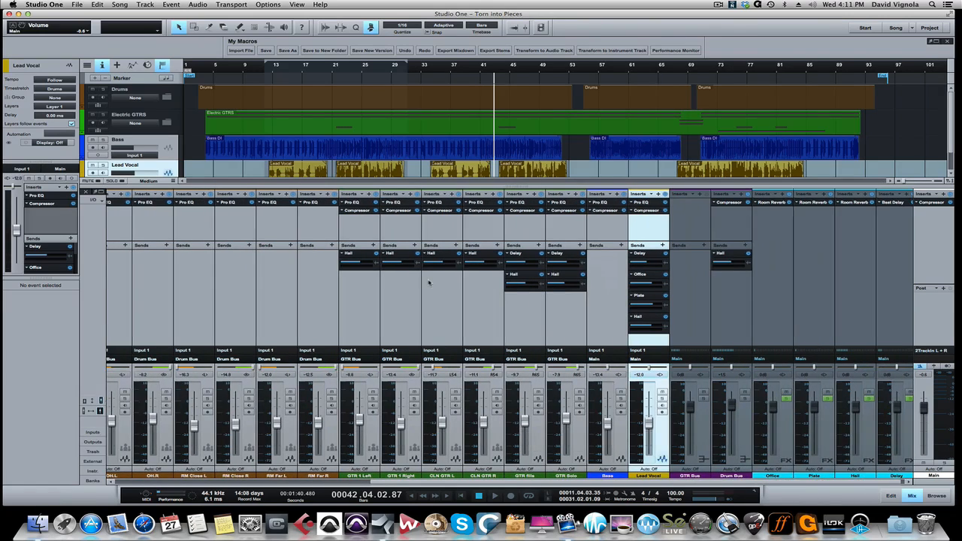
{"action": "scroll", "coordinate": [429, 283], "scroll_direction": "right", "scroll_amount": 1}
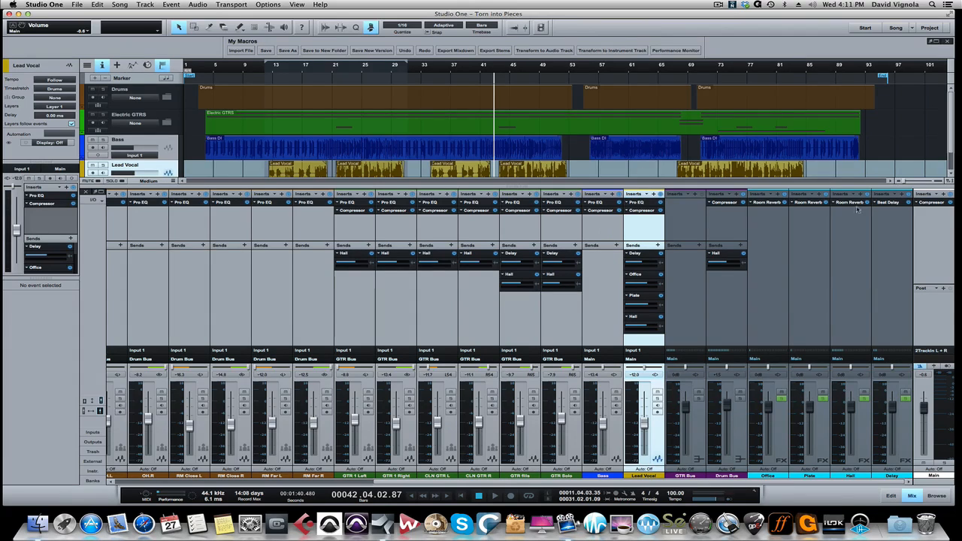
{"action": "left_click", "coordinate": [92, 400]}
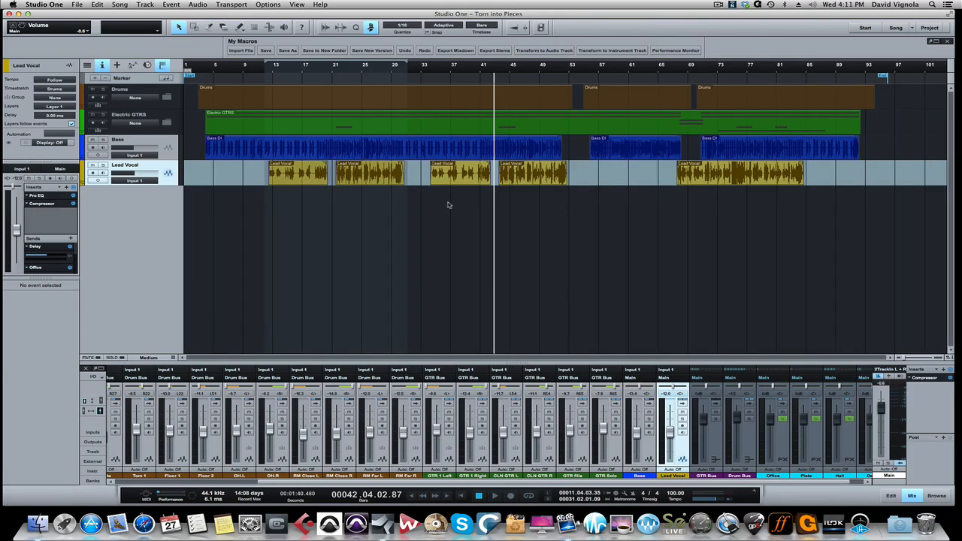